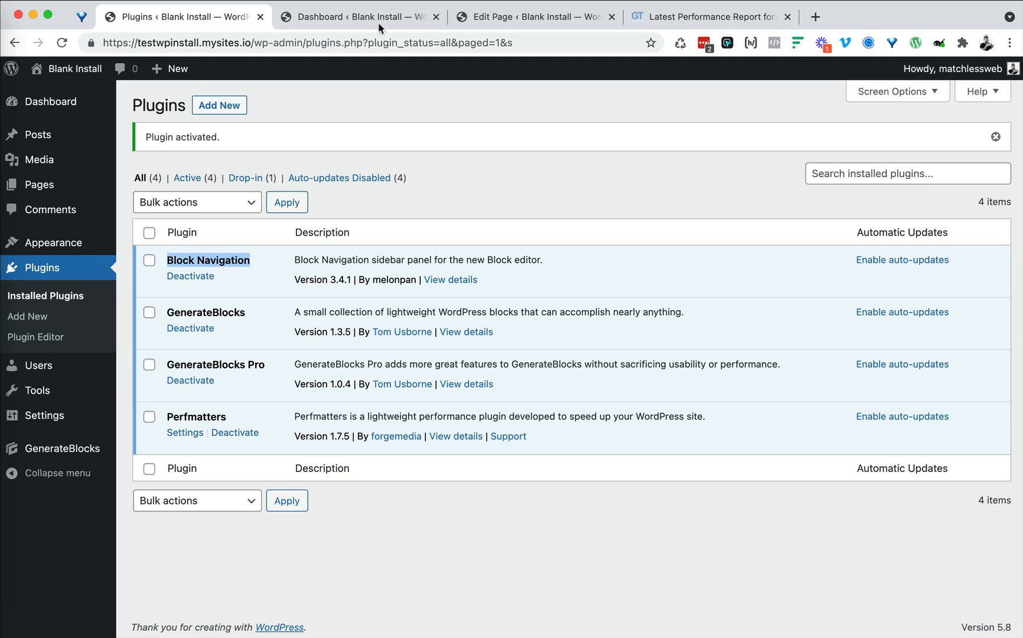
- Go to the Sample Page editor and check the Block Navigation sidebar, closing it again
click(507, 18)
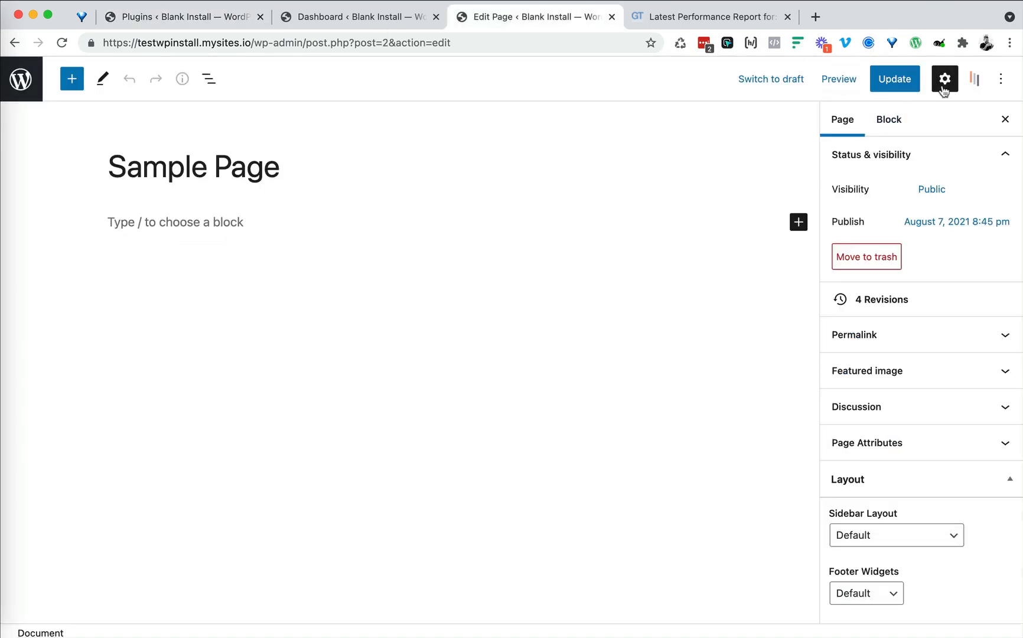
click(975, 78)
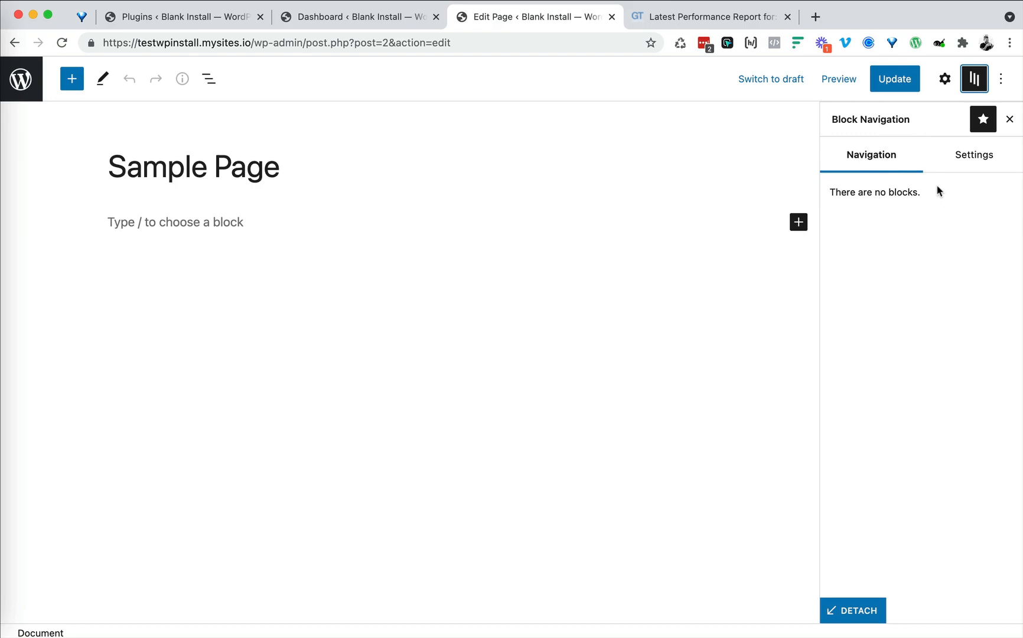
click(976, 78)
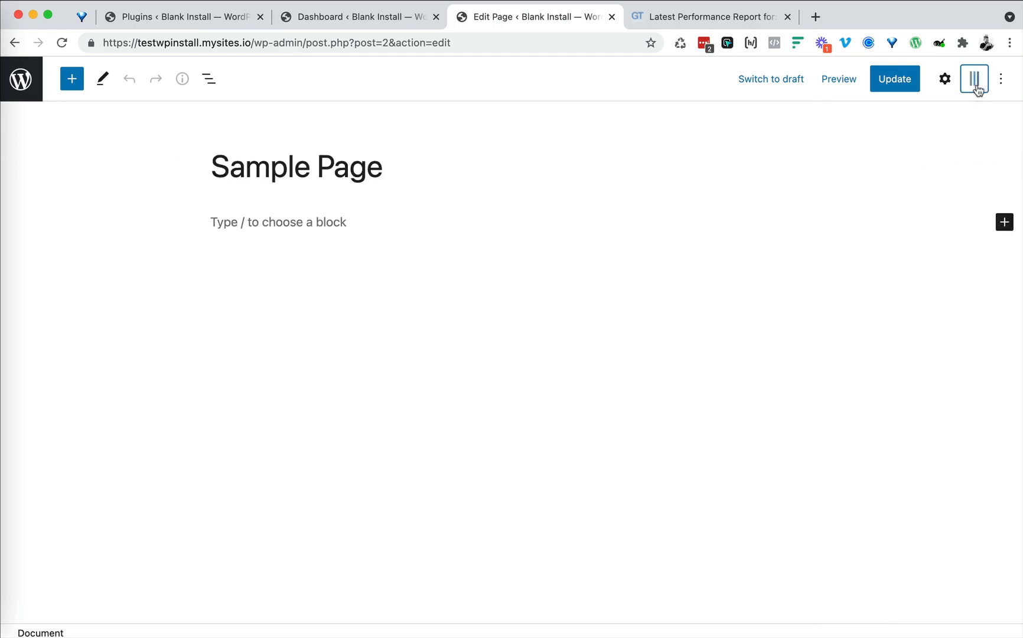
- Insert a GenerateBlocks Container block in the empty body of Sample Page, finding it with the search term "generate"
click(288, 213)
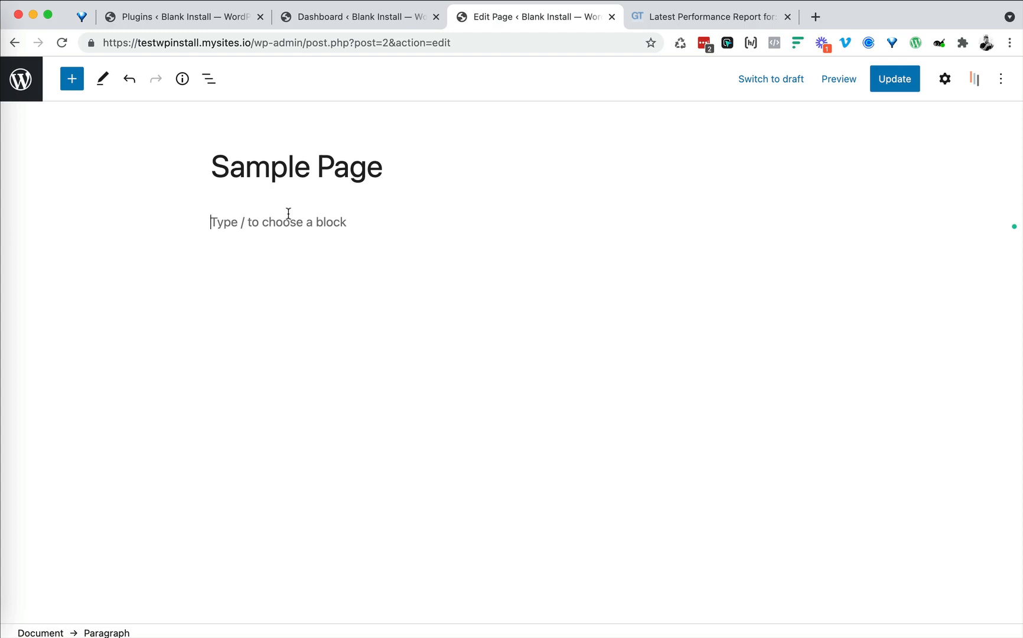
text(/)
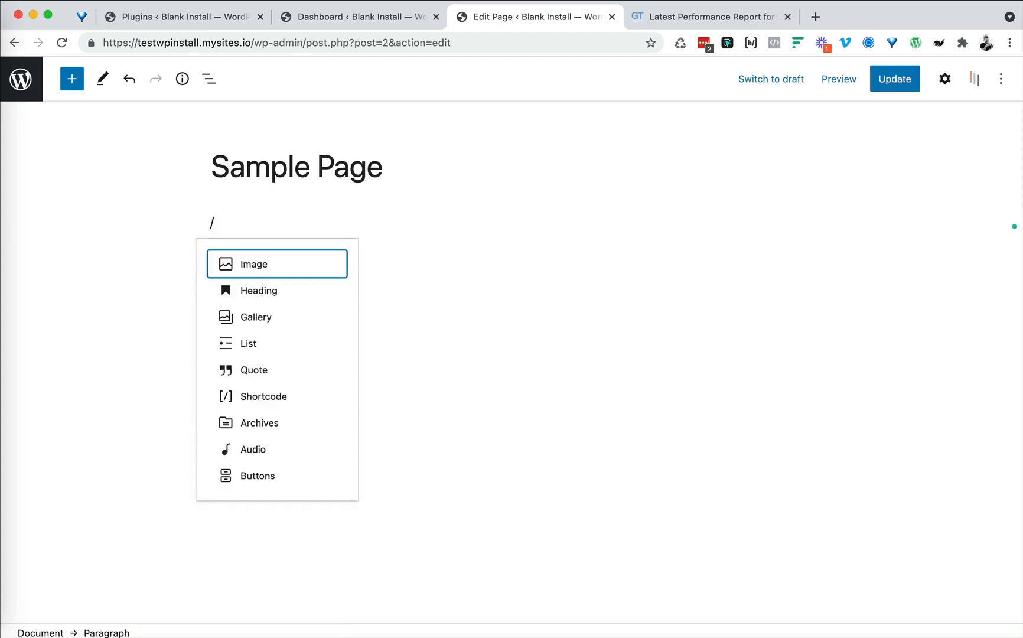
text(generate)
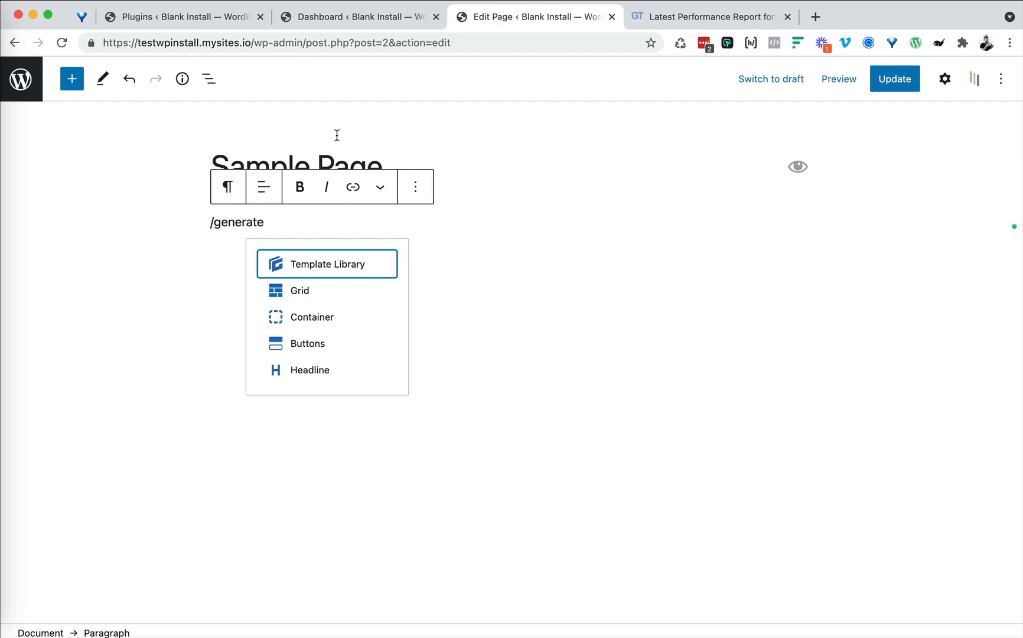
click(351, 16)
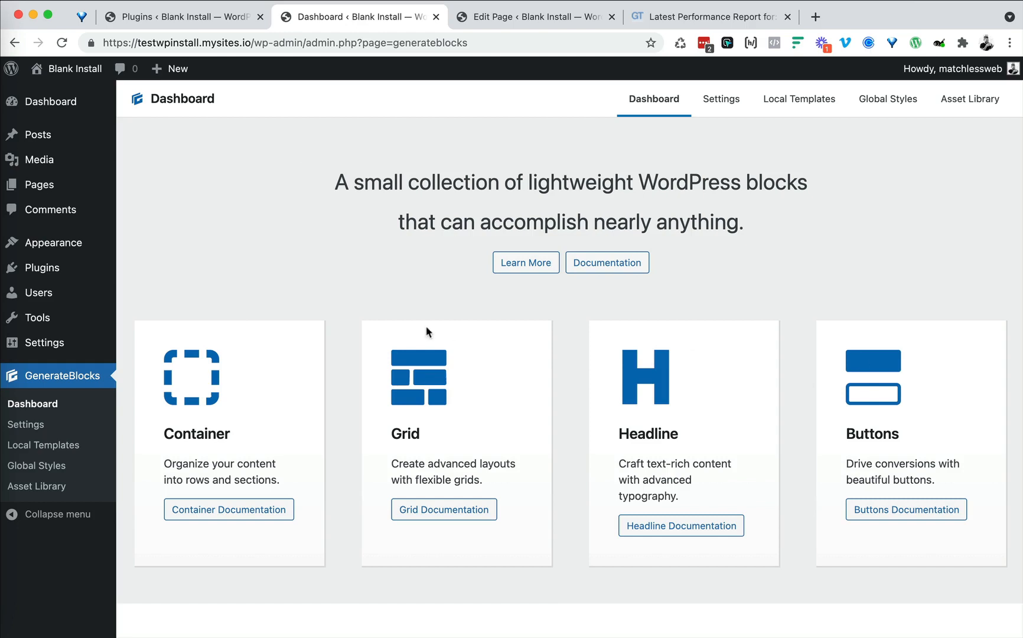
click(507, 20)
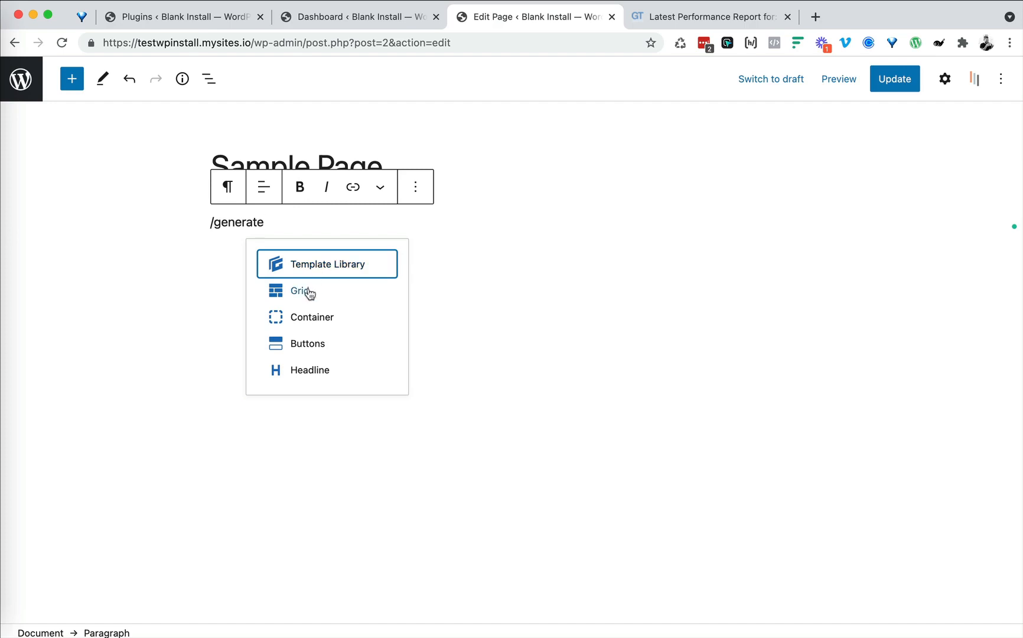
click(311, 319)
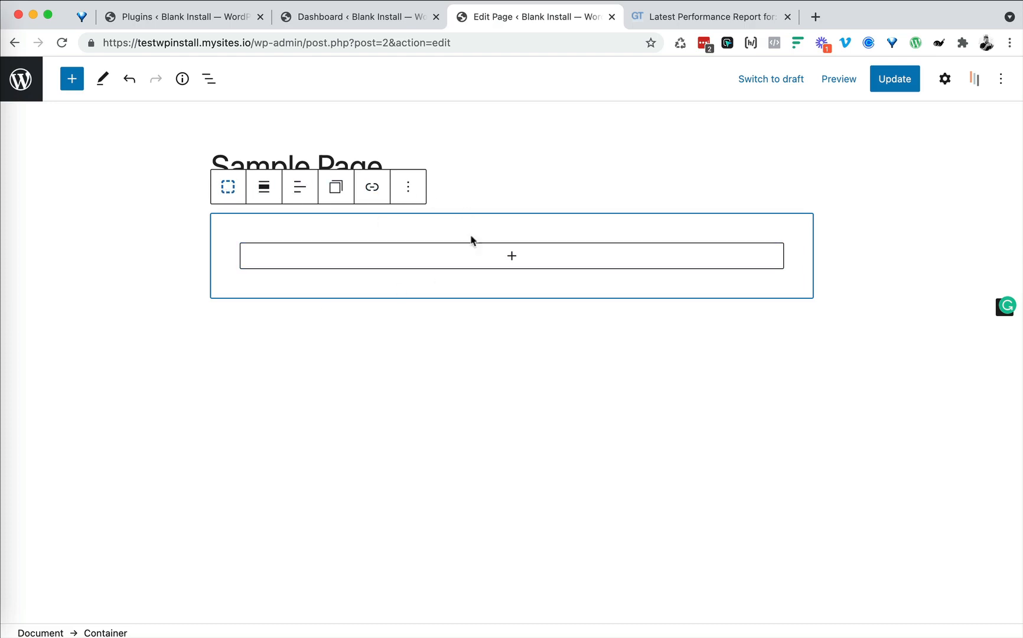
- Add a GenerateBlocks Headline block inside the container and fill it with lorem ipsum placeholder text
click(512, 258)
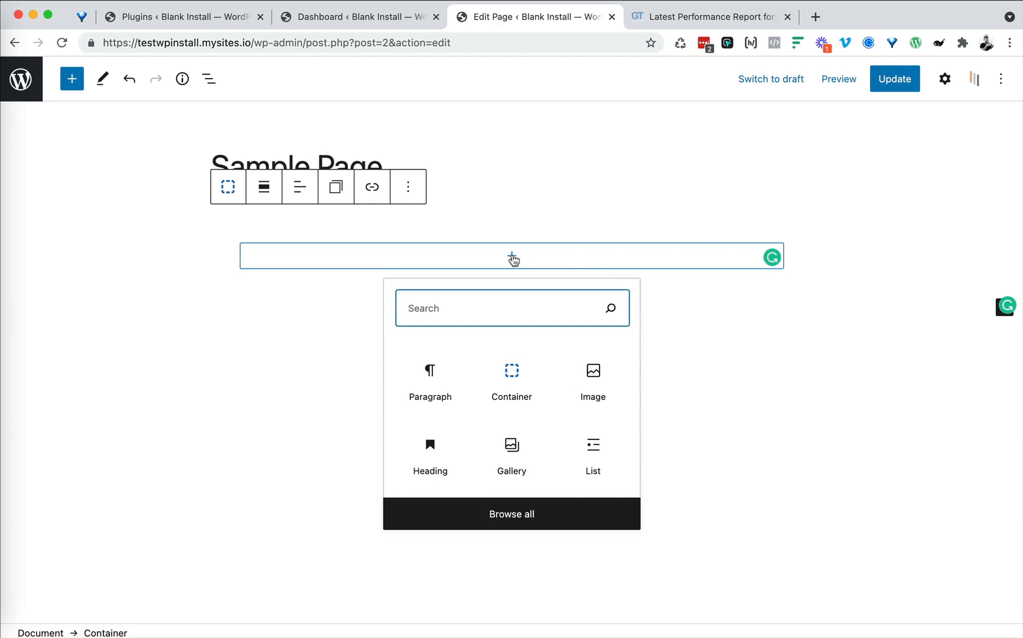
text(head)
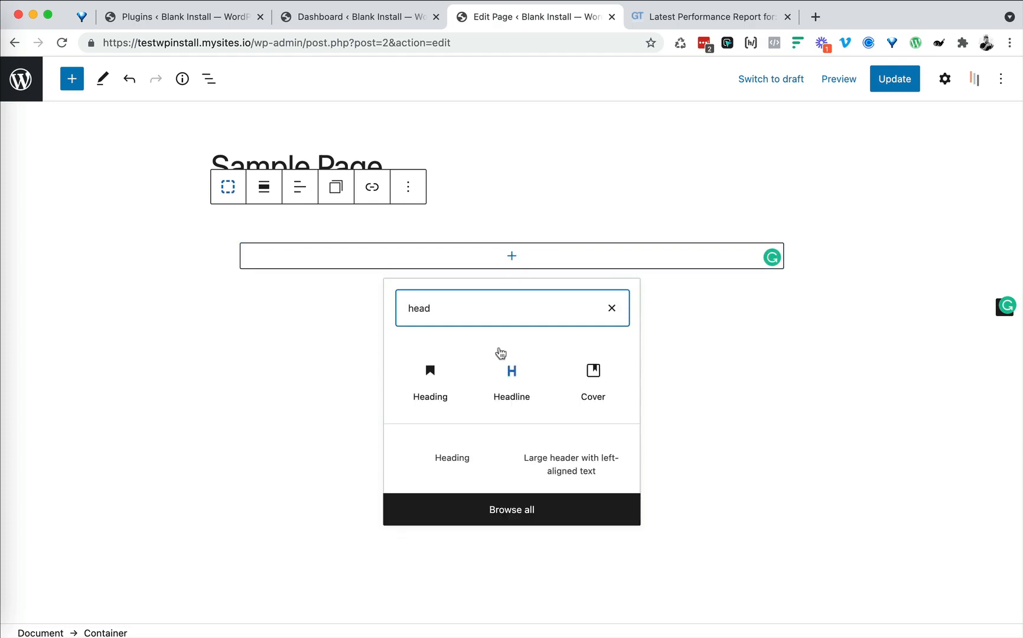
click(513, 379)
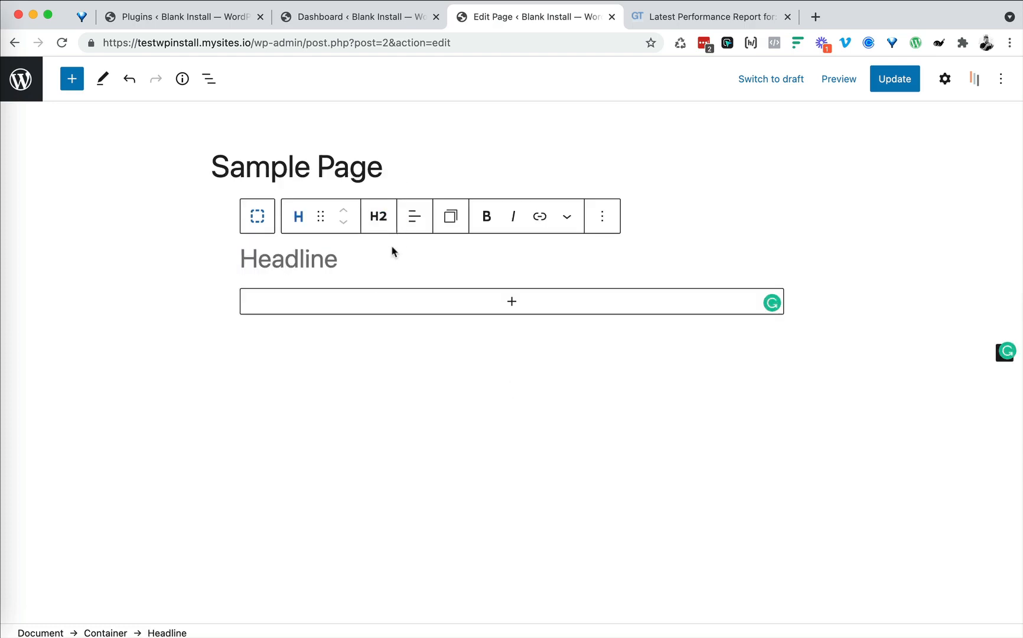
text(`)
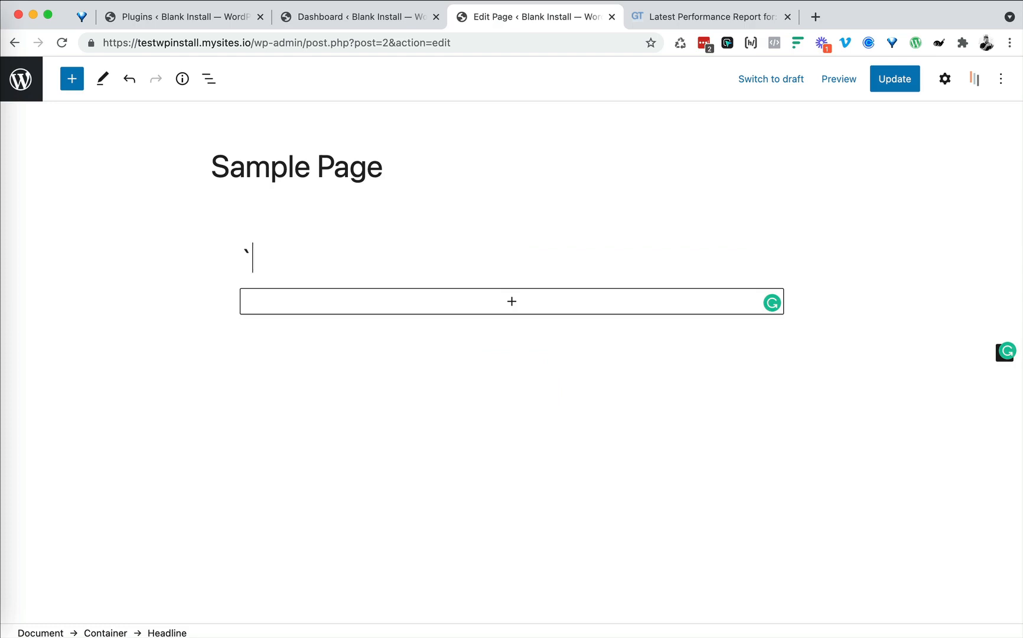
text(Lorem)
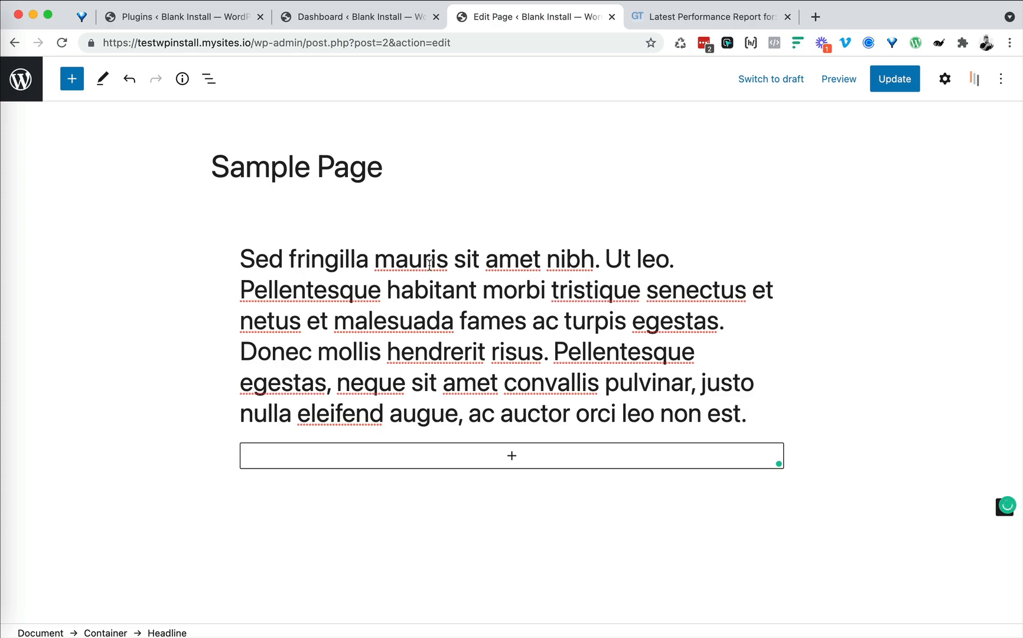
- Shorten the headline's placeholder text so that it ends with "fames ac turpis egestas."
mouse_move(753, 418)
mouse_down()
mouse_move(507, 319)
mouse_move(555, 350)
mouse_move(662, 329)
mouse_move(589, 324)
mouse_move(555, 353)
mouse_move(298, 383)
mouse_move(237, 359)
mouse_move(742, 373)
mouse_move(745, 413)
mouse_up()
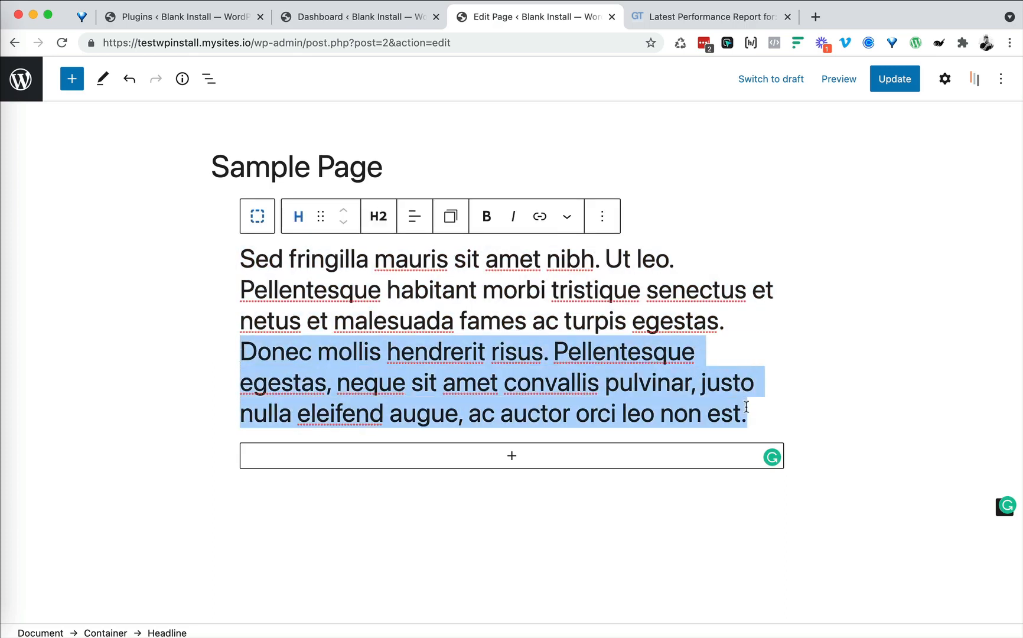
key(BackSpace)
key(BackSpace)
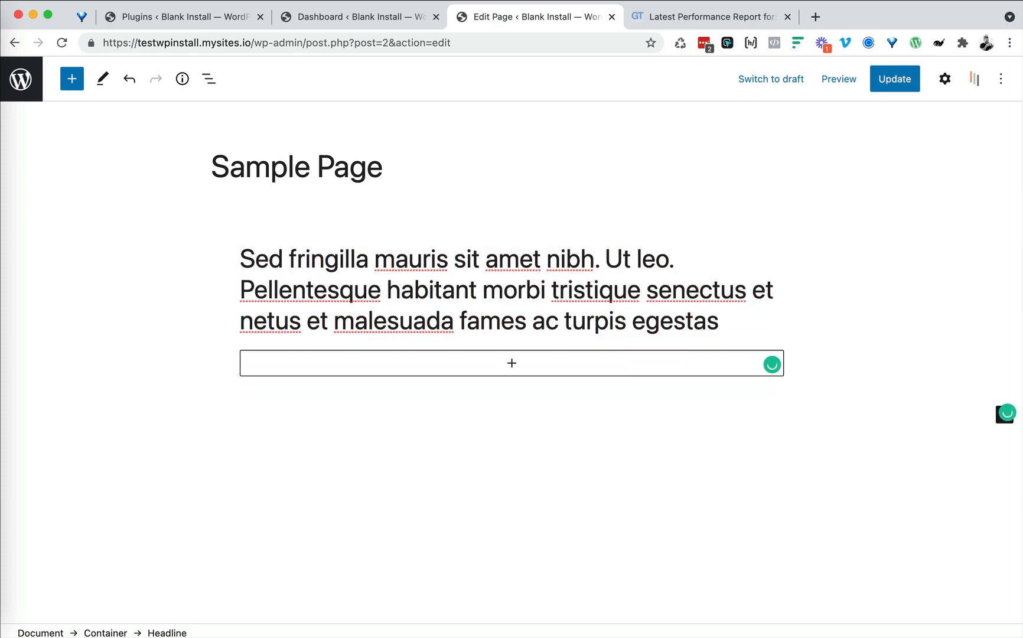
text(.)
double_click(643, 315)
click(643, 314)
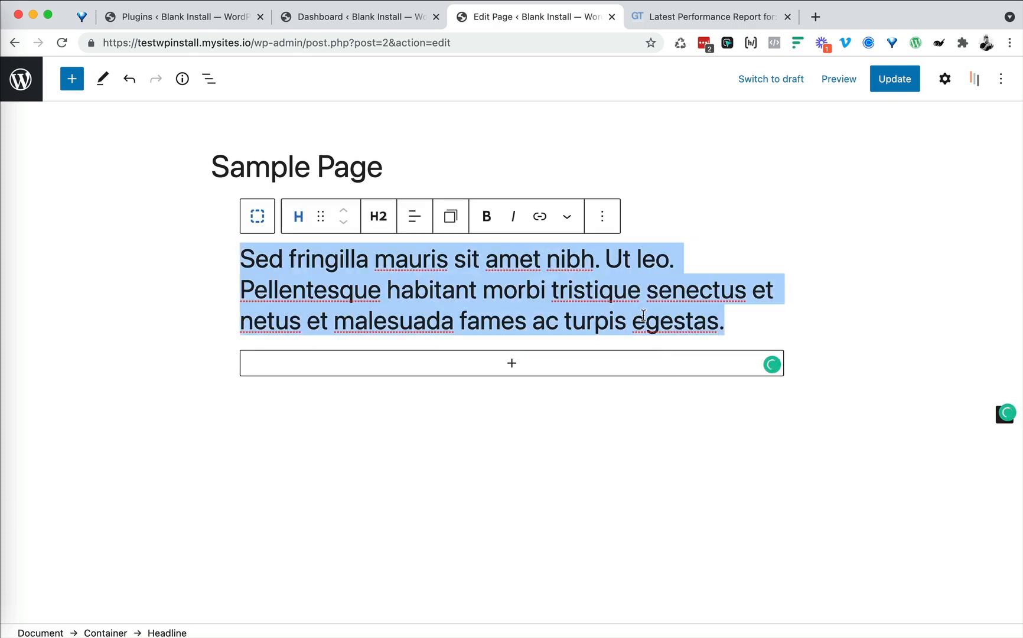
click(695, 319)
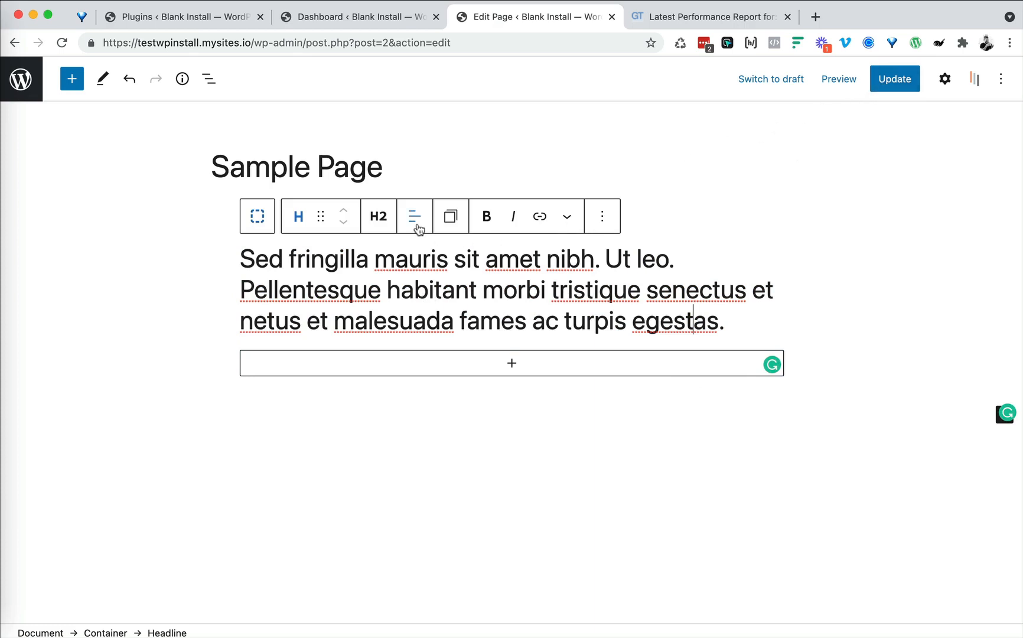
- Update Sample Page and open its published version in a new browser tab to check the headline text
click(895, 79)
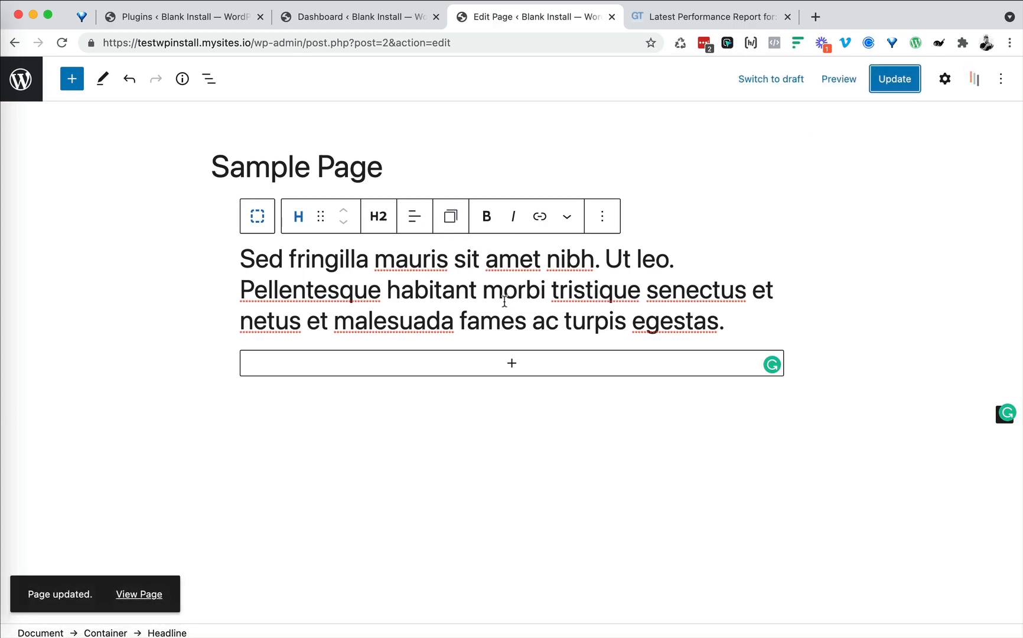
drag(139, 594, 609, 12)
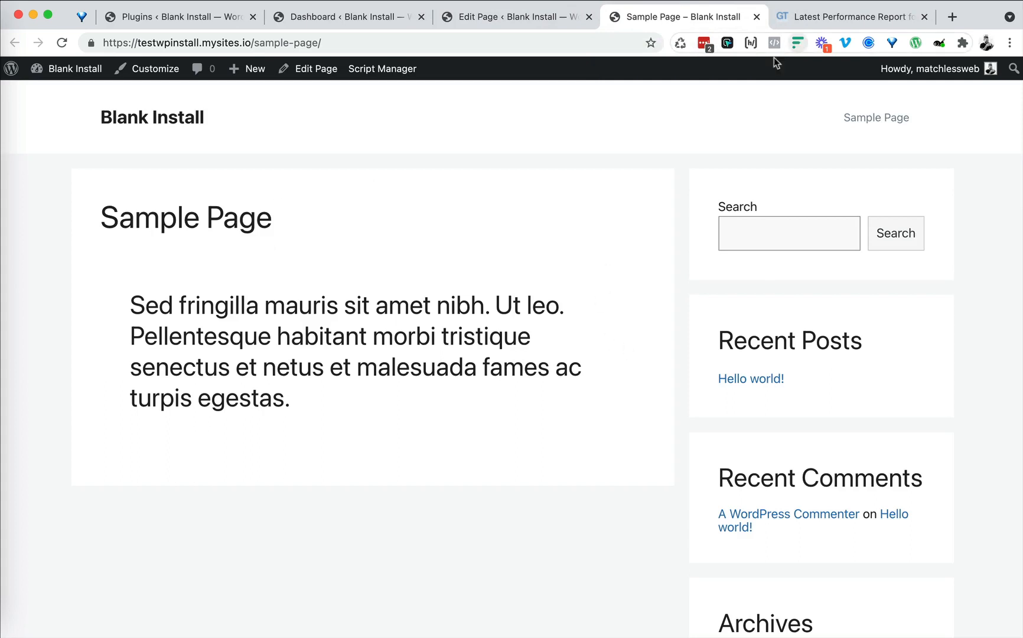
drag(131, 304, 555, 444)
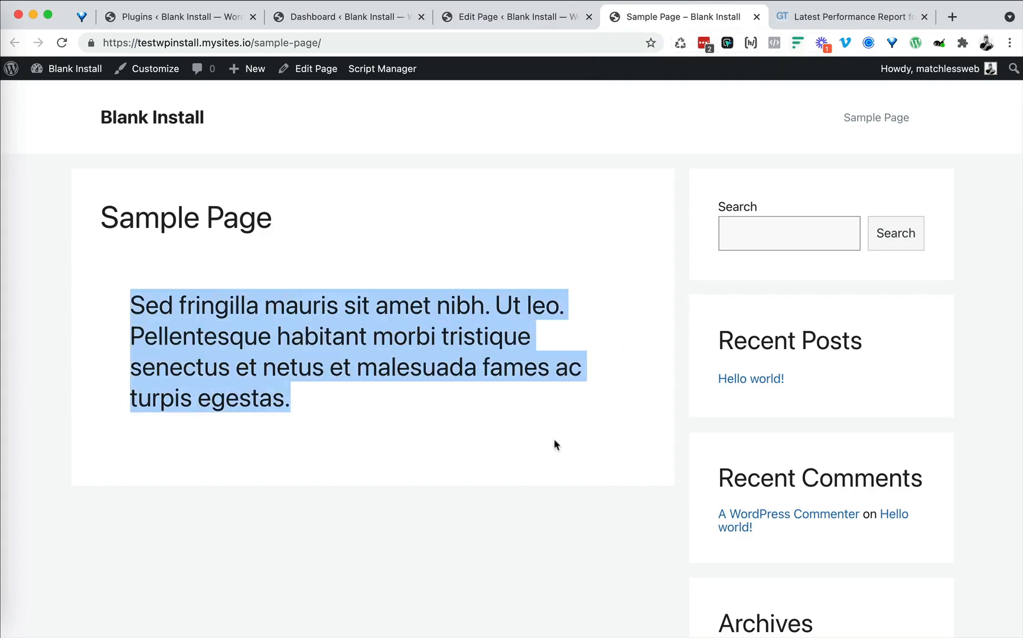
- Switch to GTmetrix, review the existing waterfall chart for the sample page, and re-test the page
click(821, 17)
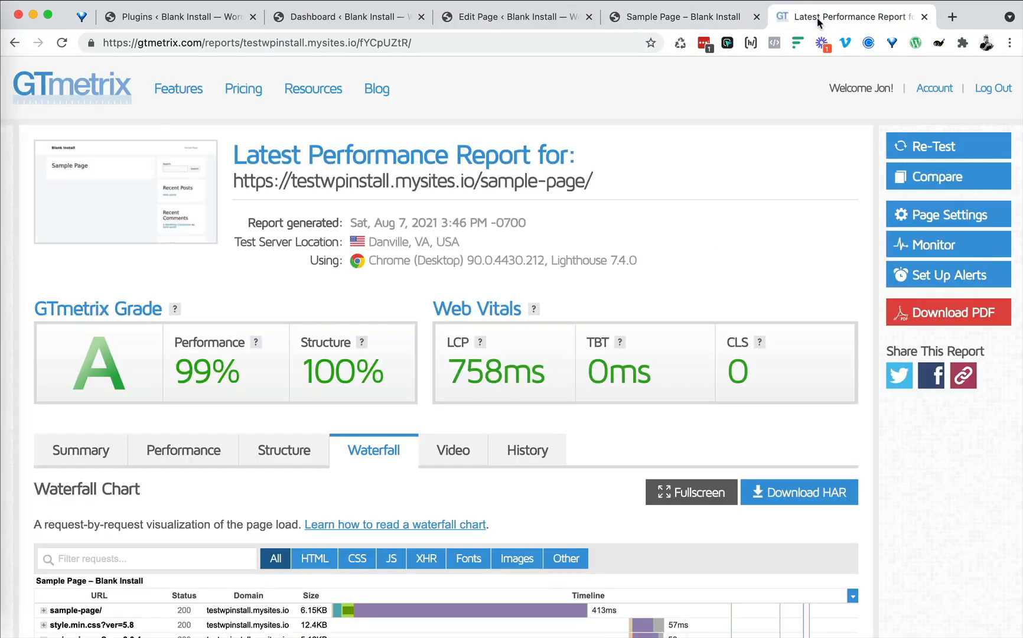
scroll(493, 257, down, 1)
scroll(493, 257, down, 3)
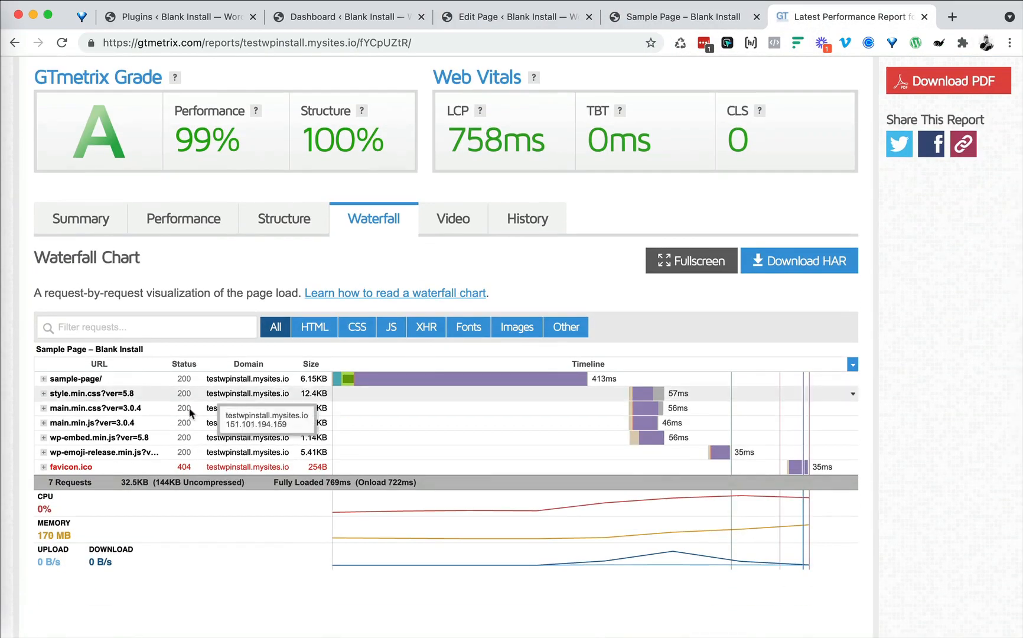
scroll(183, 392, up, 5)
click(916, 156)
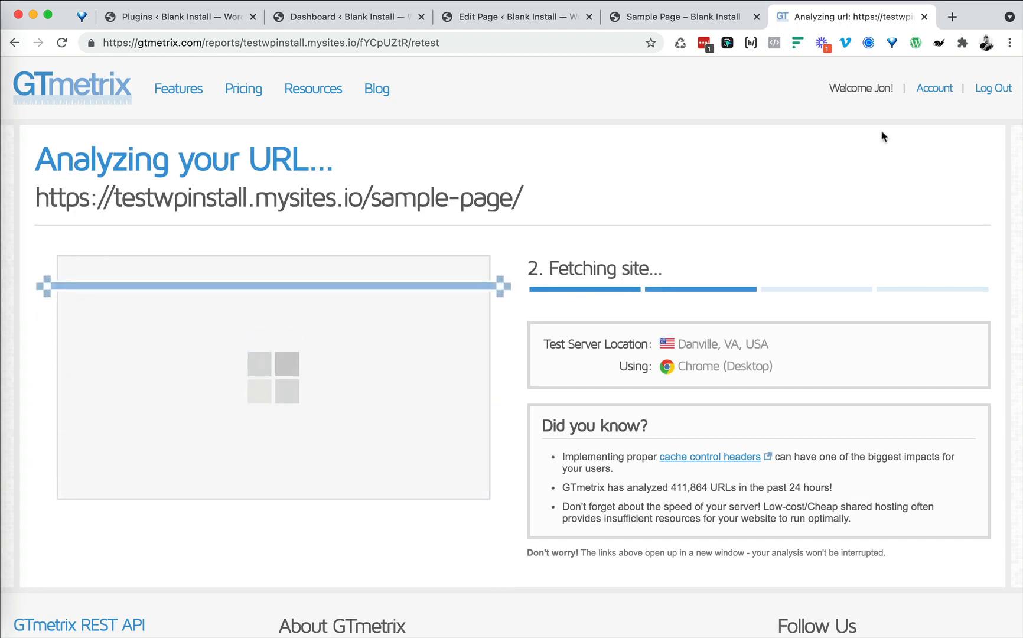
- Examine the theme and miscellaneous scripts loaded on the published Sample Page in the Perfmatters Script Manager, and close it
click(483, 27)
click(354, 17)
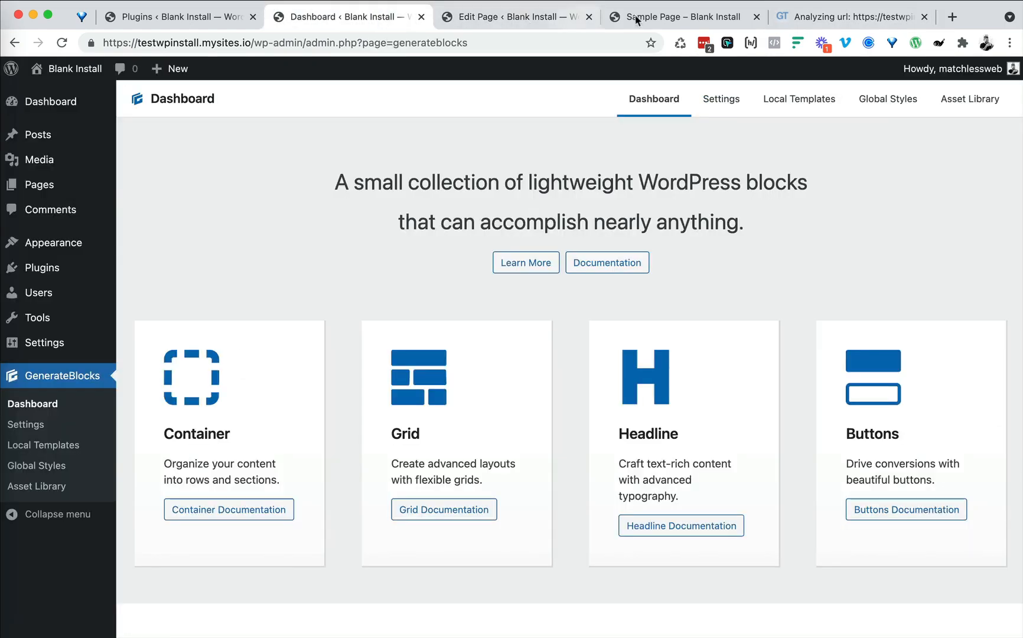
click(650, 19)
click(387, 74)
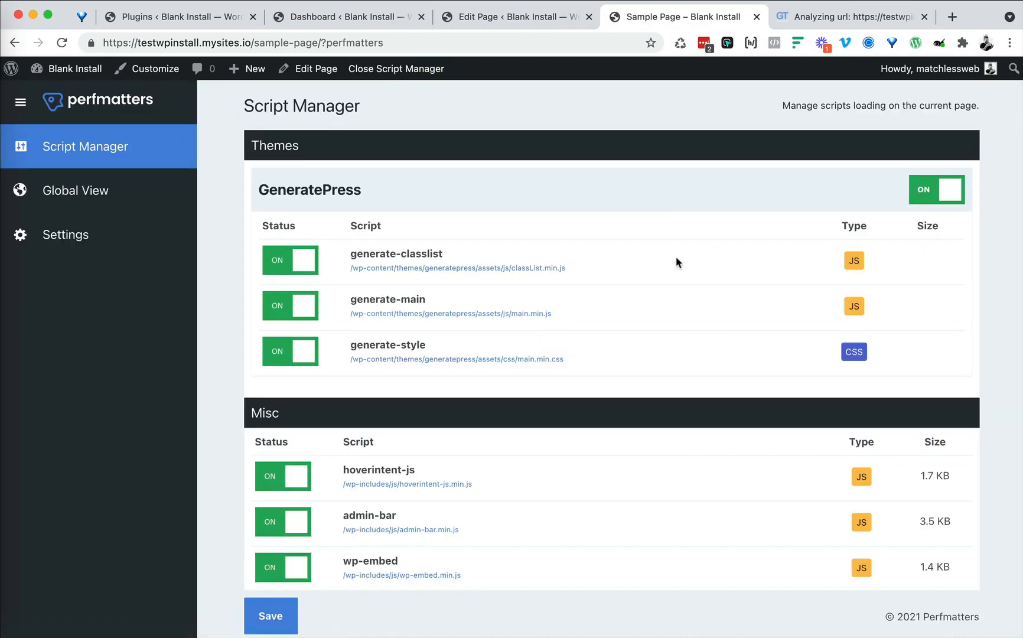
scroll(676, 261, down, 1)
scroll(728, 265, down, 3)
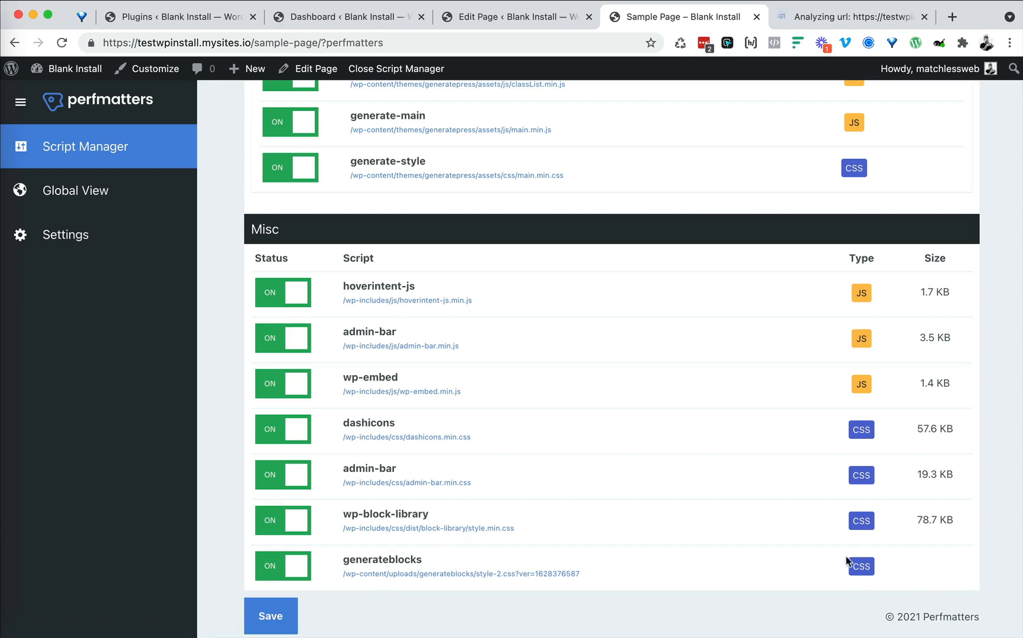
scroll(848, 571, up, 3)
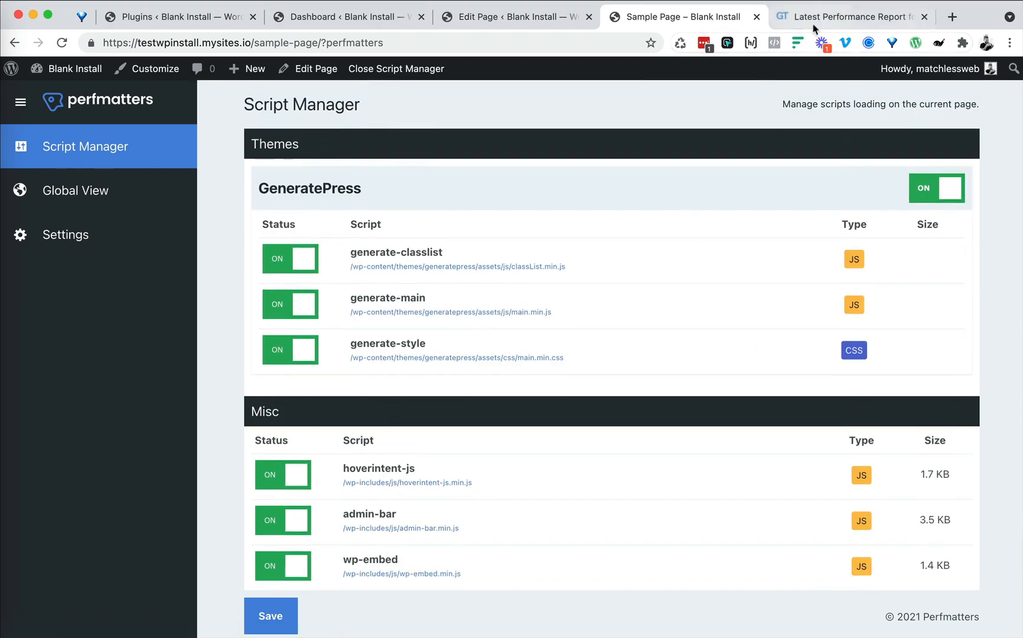
click(405, 72)
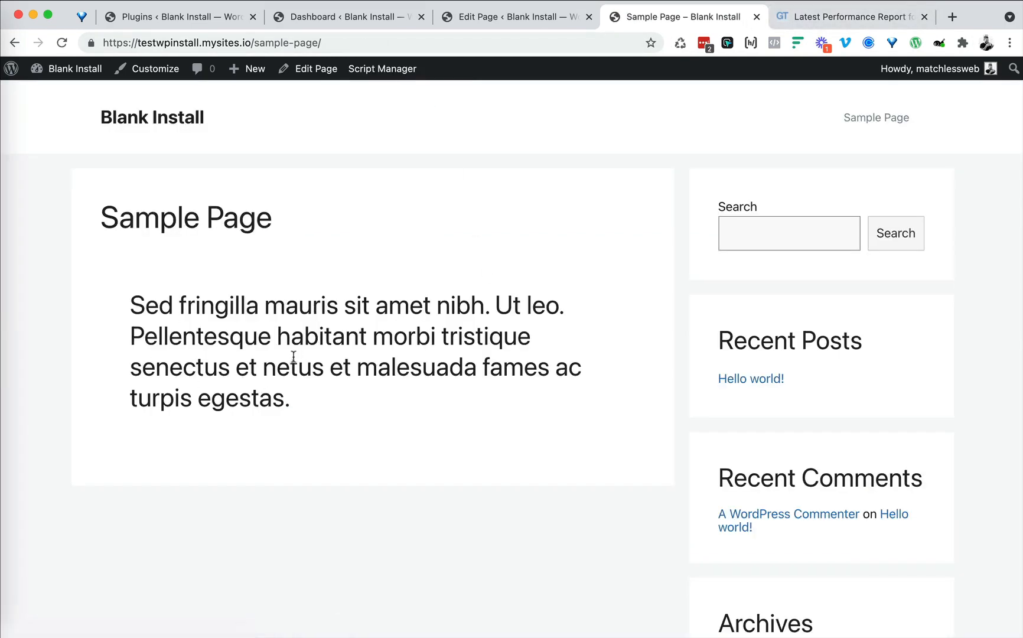
- Examine the page requests in the waterfall chart of the new GTmetrix report for the sample page
click(839, 20)
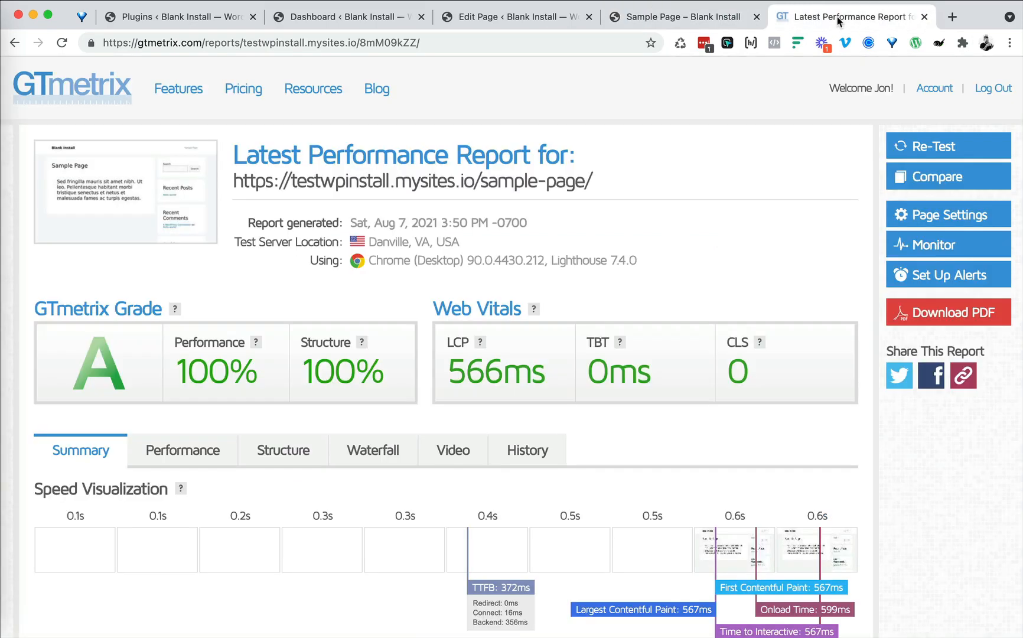
scroll(514, 263, down, 5)
click(406, 266)
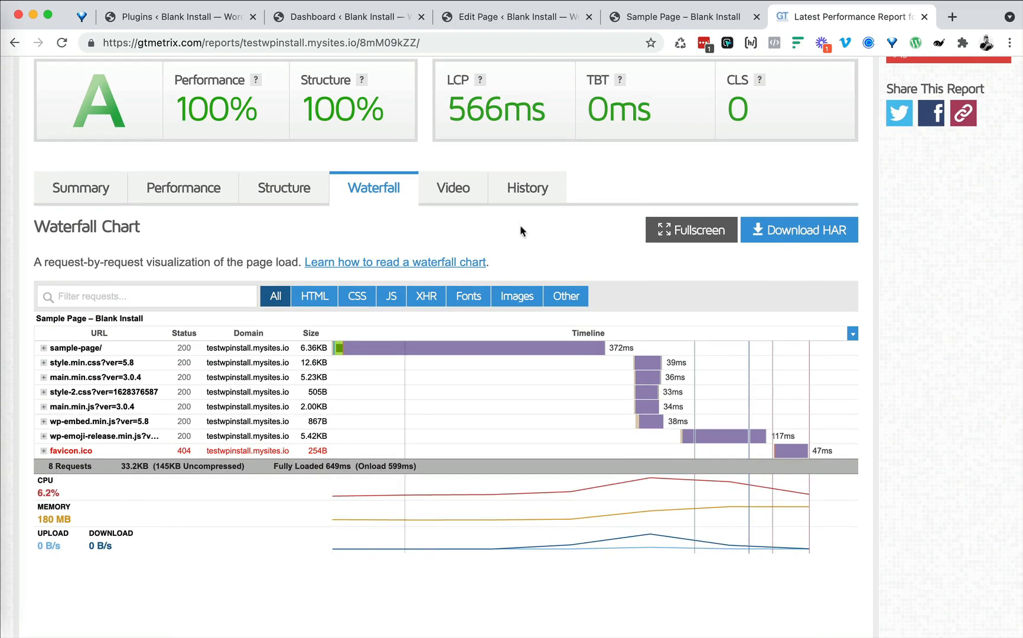
scroll(520, 230, up, 5)
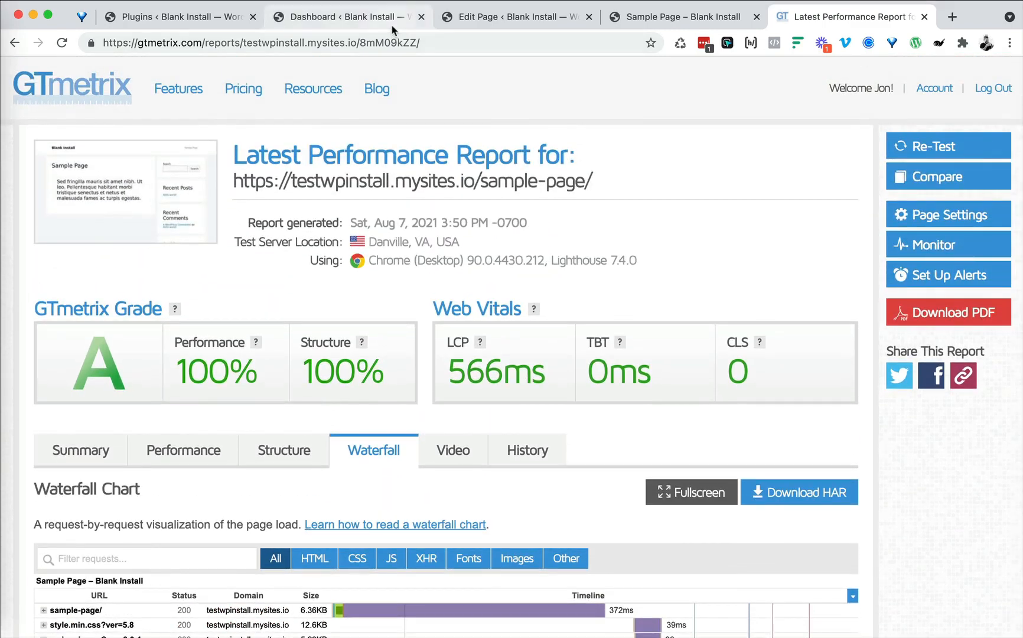
scroll(486, 307, down, 3)
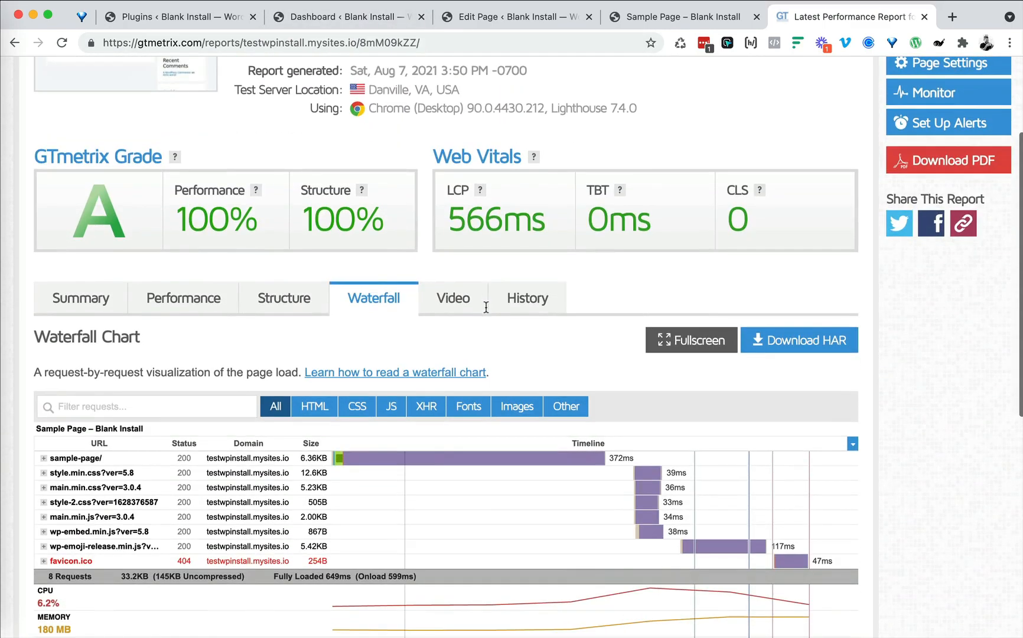
scroll(485, 308, down, 2)
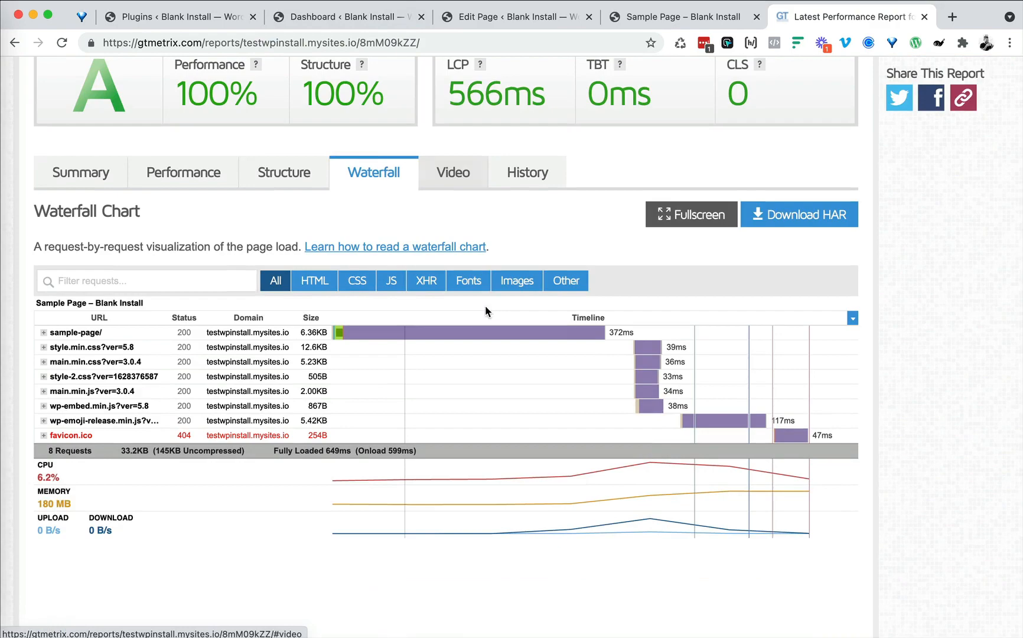
scroll(487, 301, up, 4)
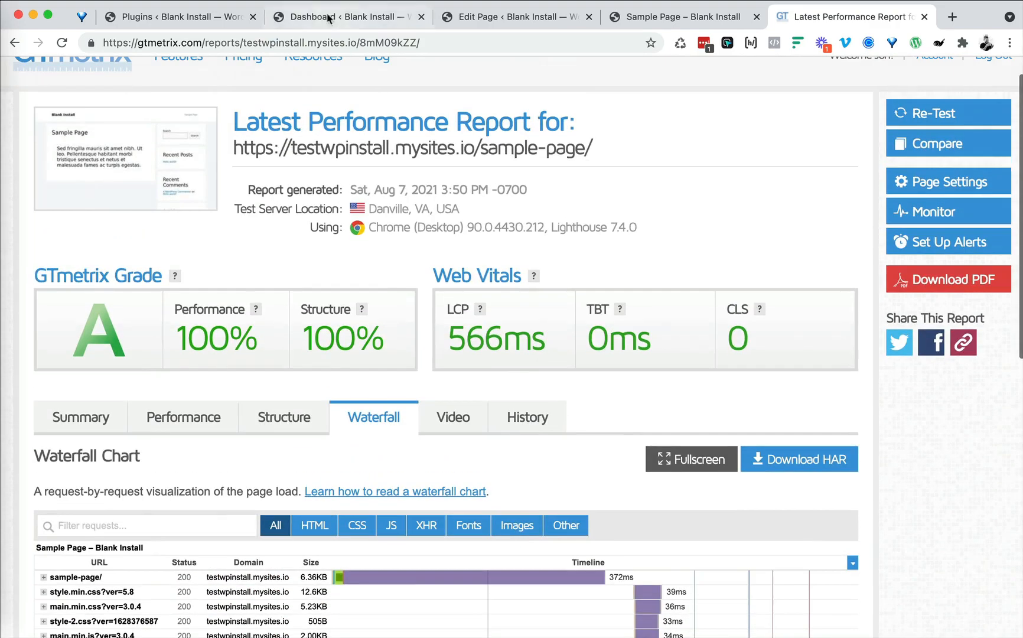
click(497, 17)
click(259, 44)
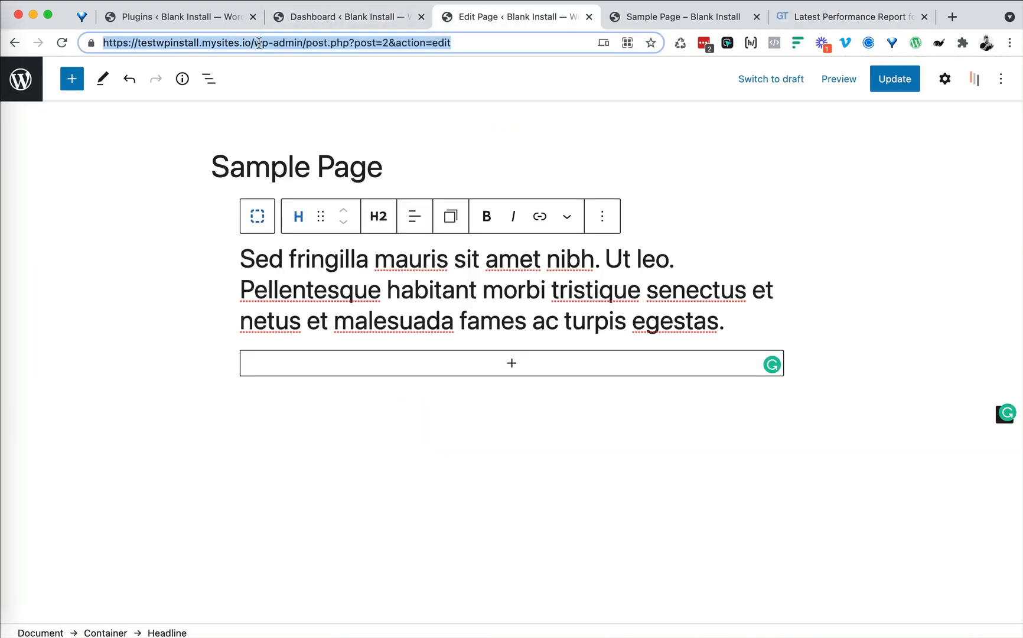
drag(259, 43, 62, 44)
key(super+c)
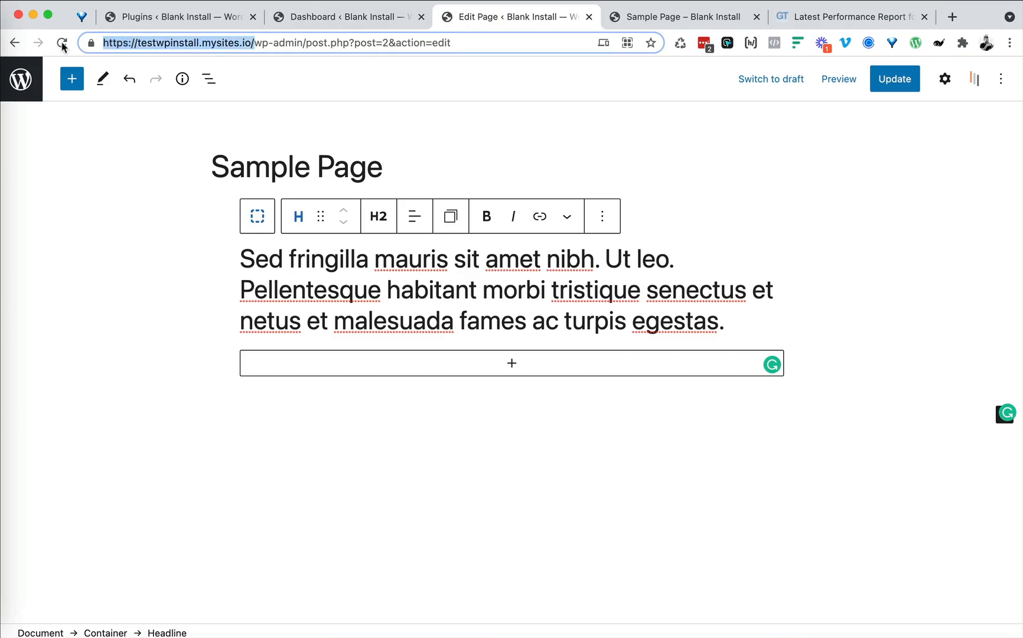
- Switch to the GTmetrix report and review the sample page's request list in the waterfall chart
click(836, 24)
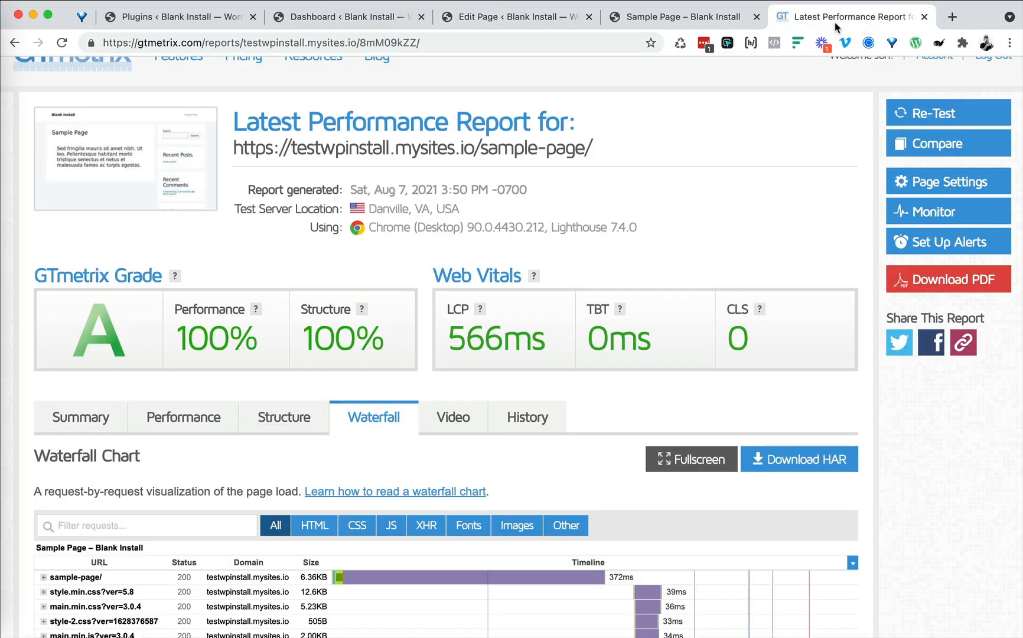
scroll(443, 282, down, 4)
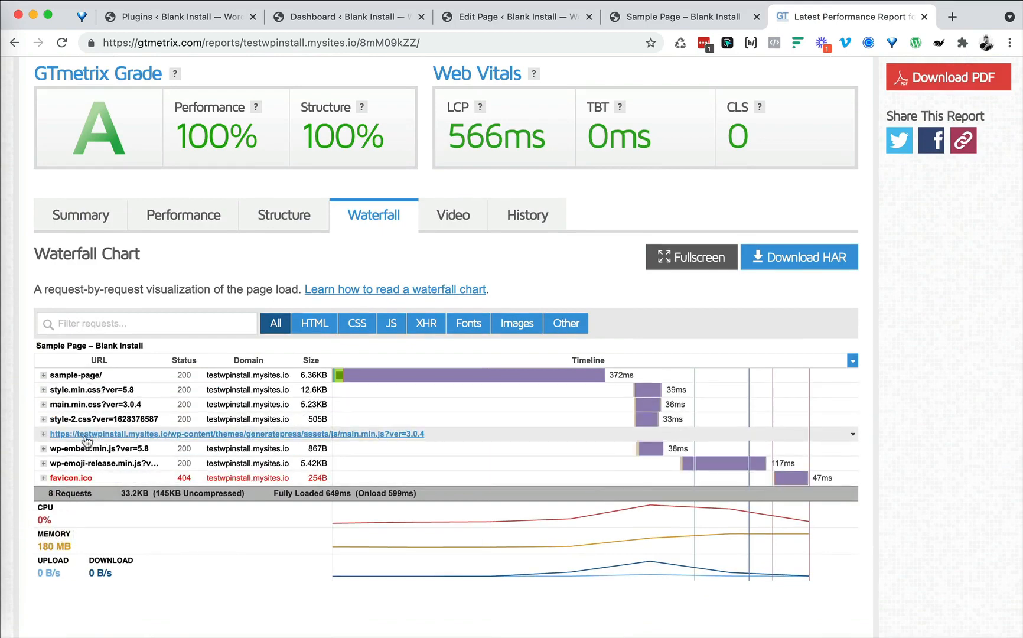
scroll(285, 417, up, 4)
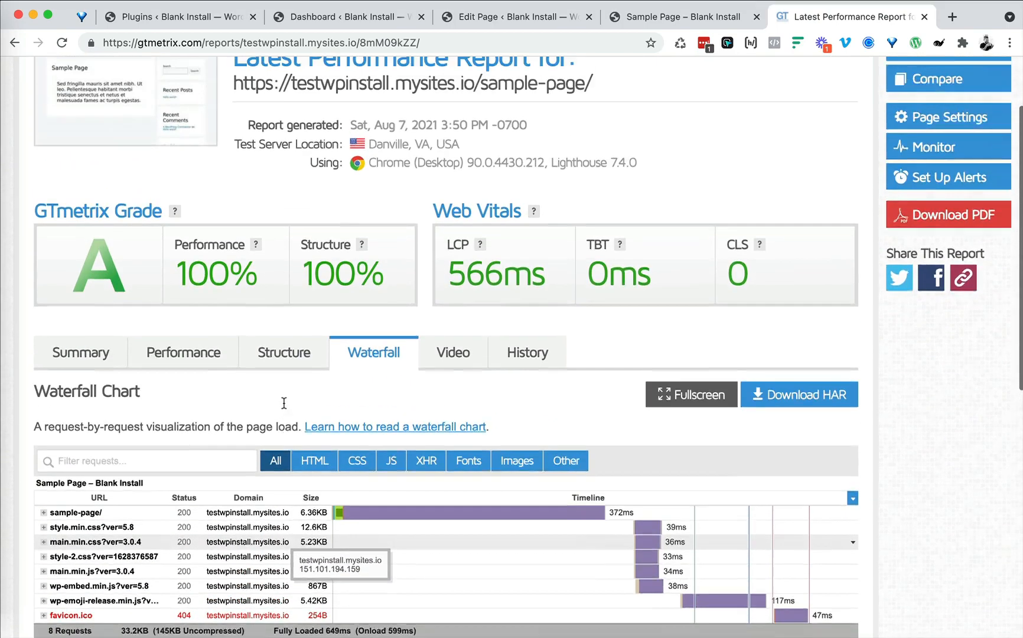
click(952, 17)
text(yellowlab.tools)
key(Return)
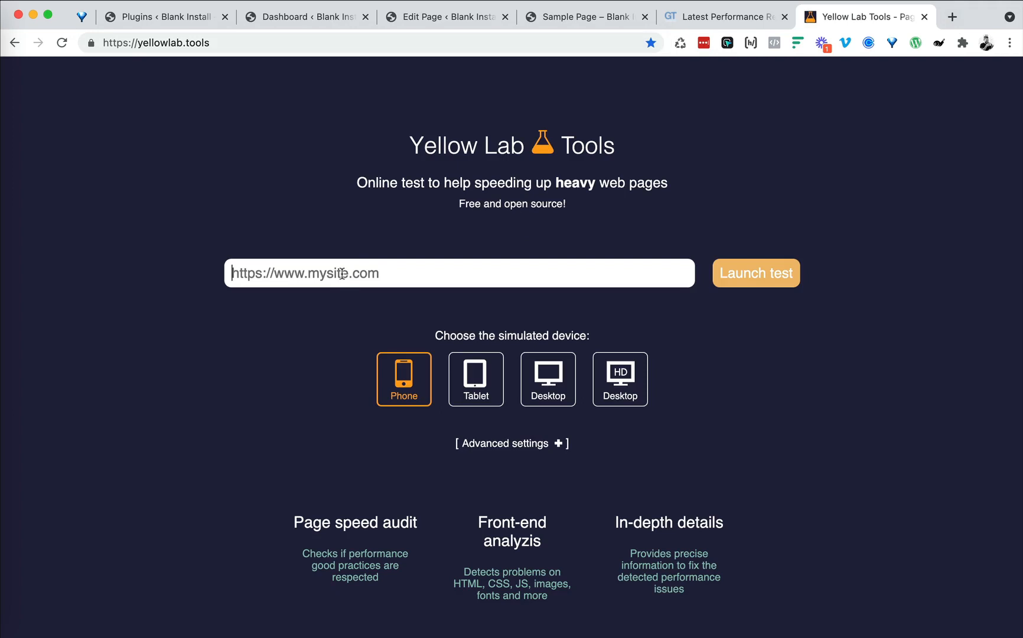
key(super+v)
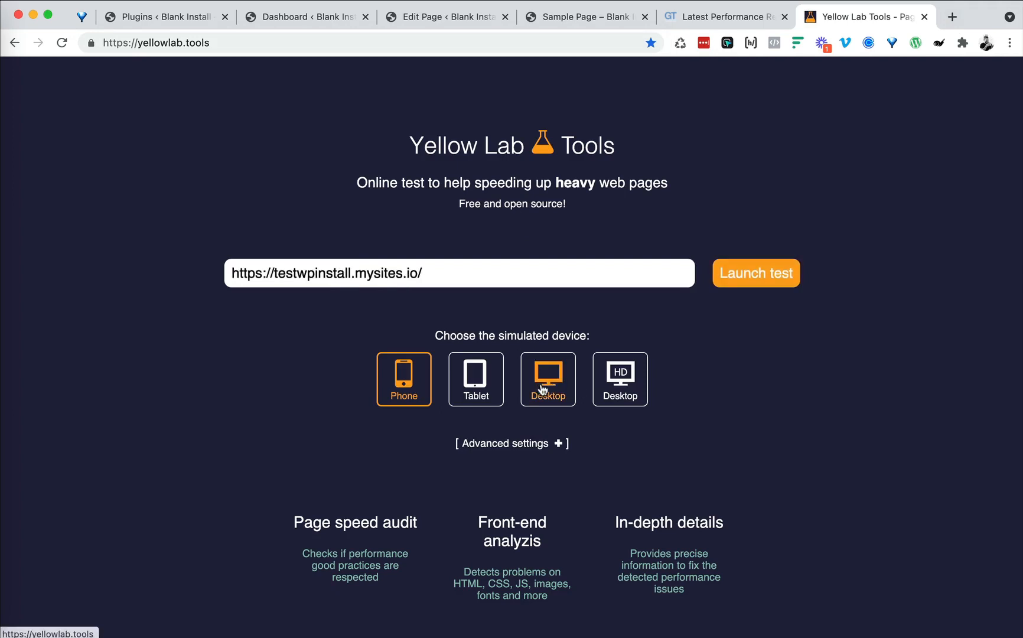
click(620, 381)
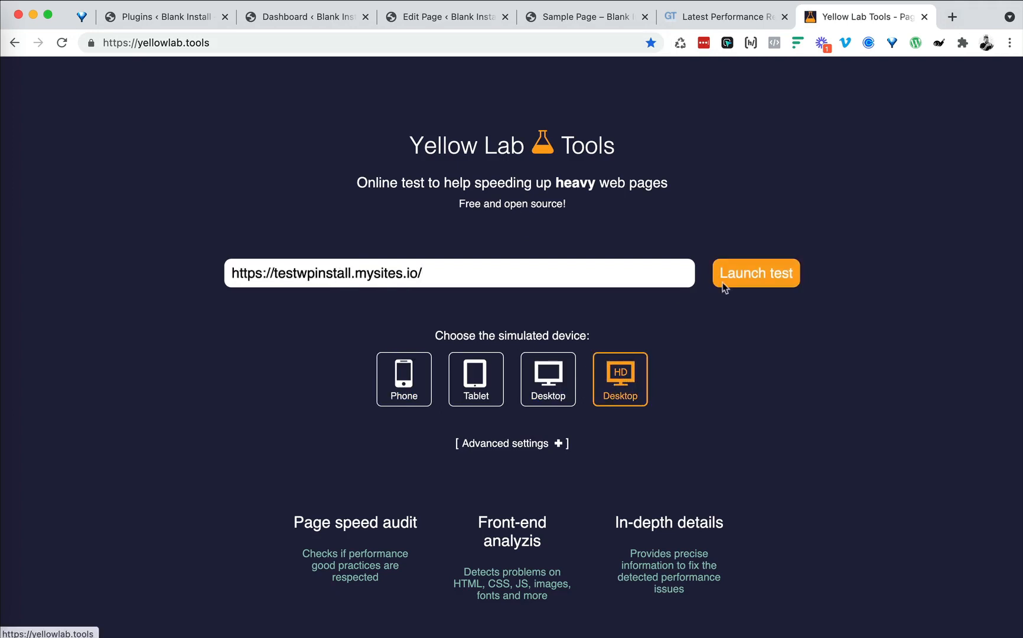
click(725, 284)
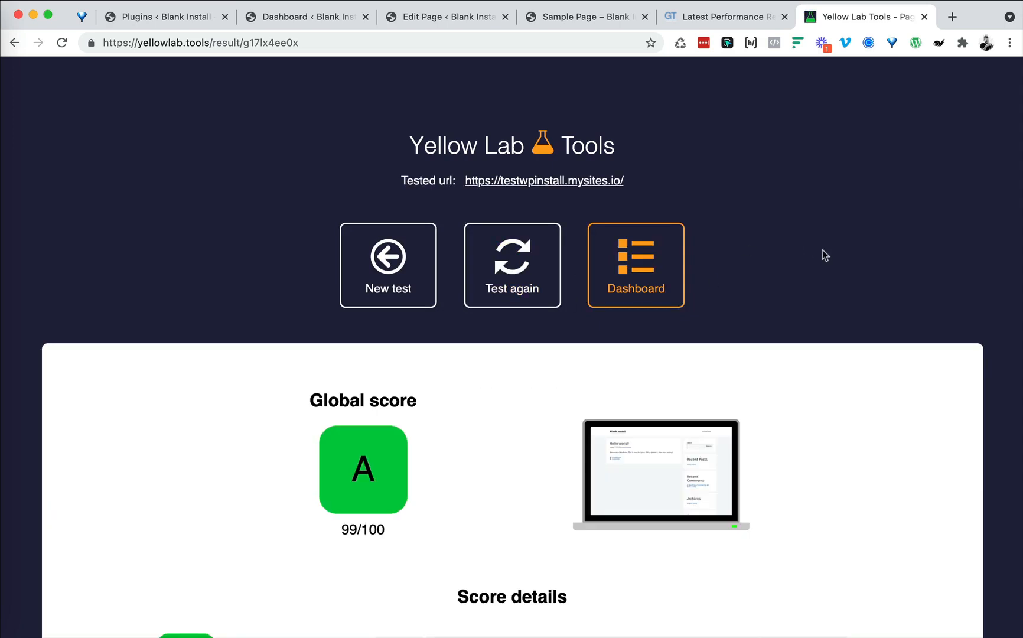
- Examine the score details and the DOM elements count explanation in the test results, and return to the results dashboard
scroll(822, 251, down, 10)
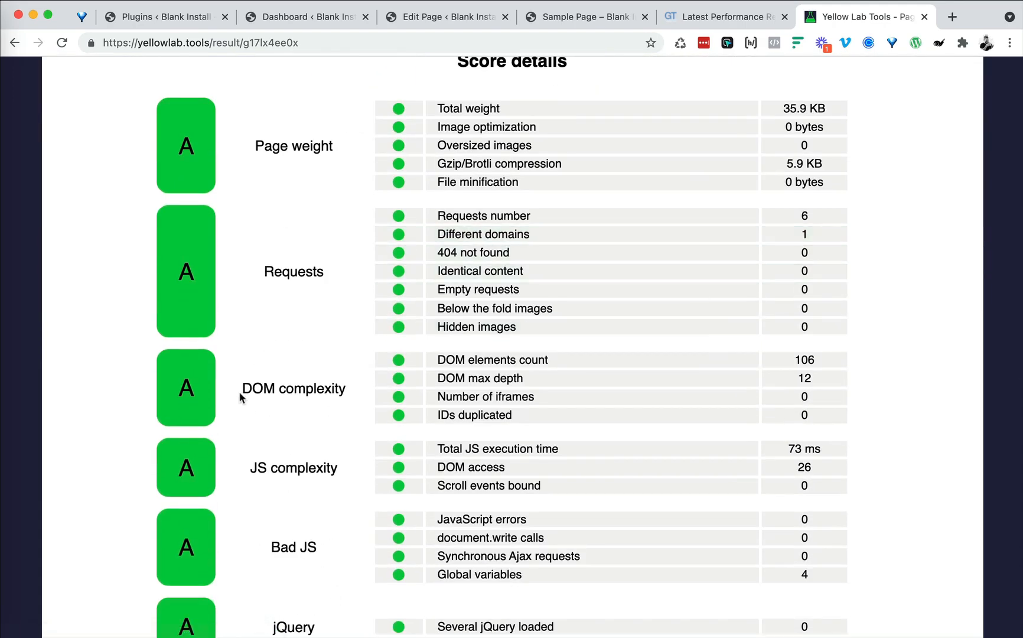
drag(240, 389, 347, 396)
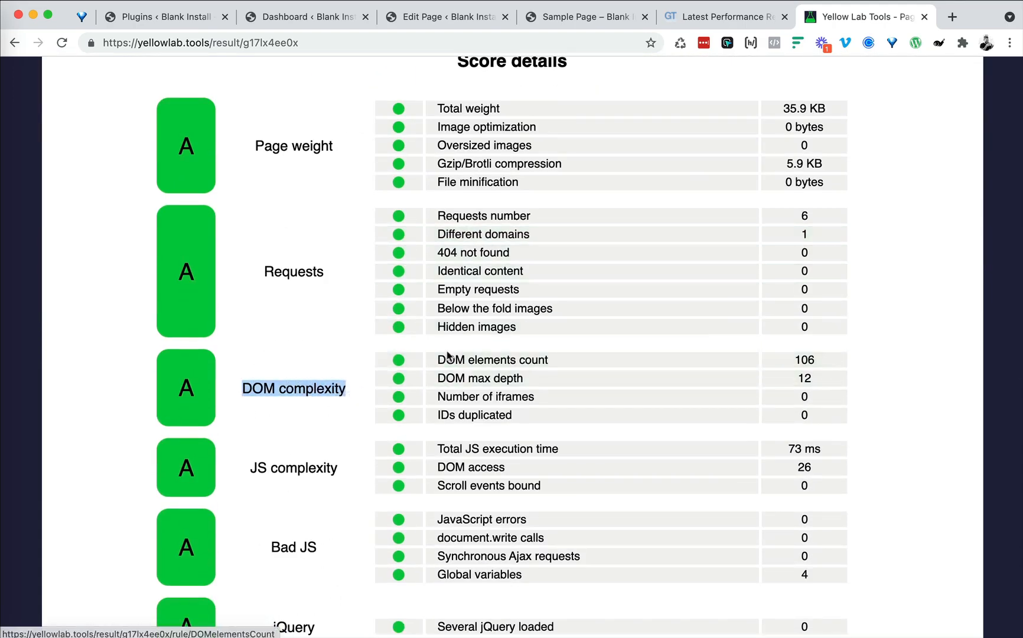
click(643, 359)
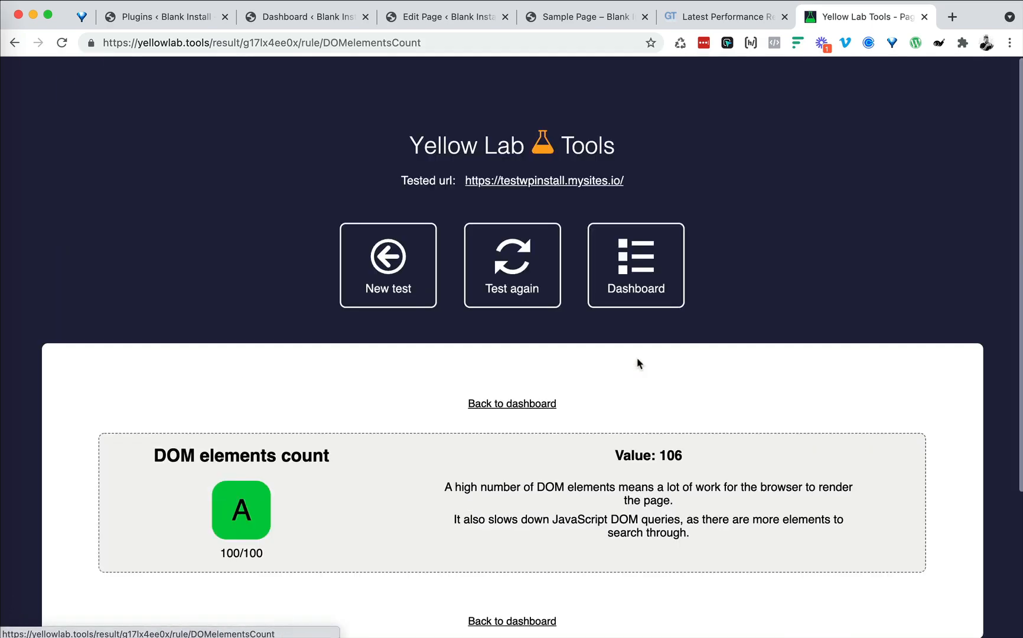
scroll(638, 361, down, 3)
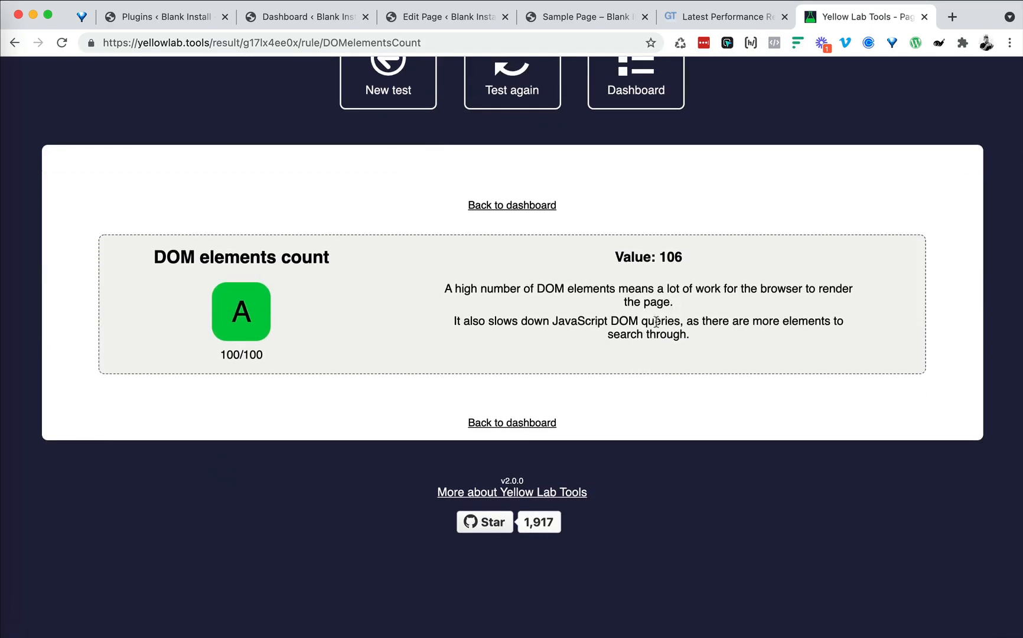
drag(465, 287, 753, 308)
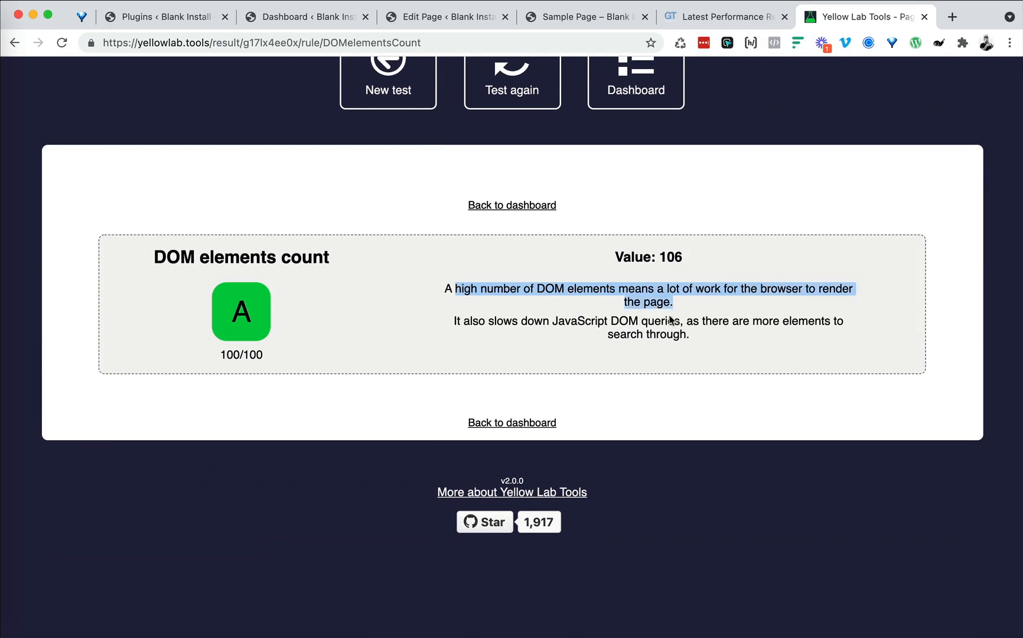
scroll(616, 323, left, 3)
click(16, 43)
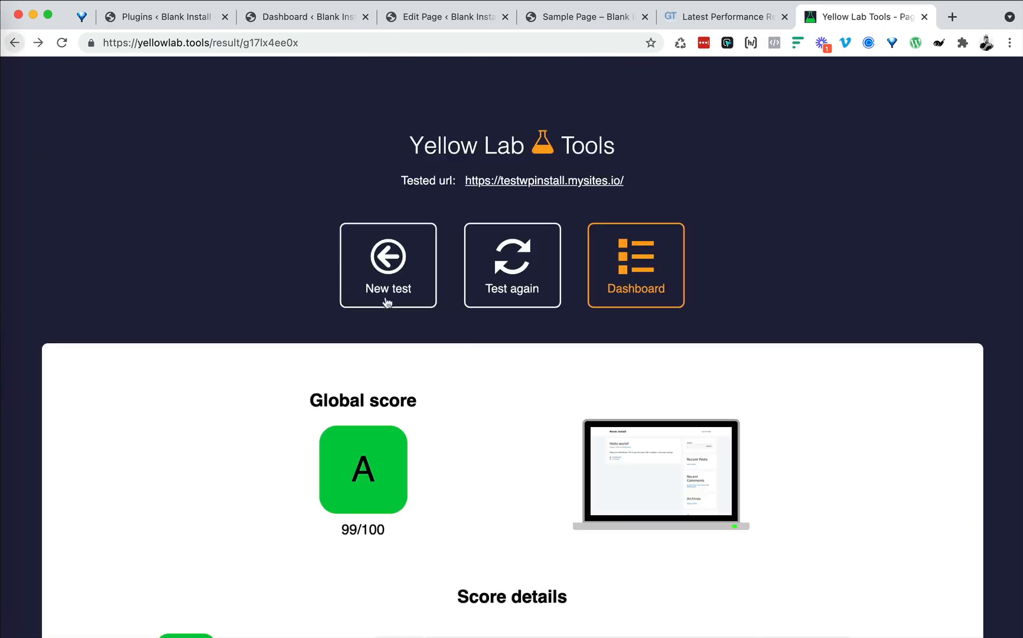
- Open the DOM max depth details from the results and examine the depth value and the nested tree of offenders
scroll(447, 362, down, 9)
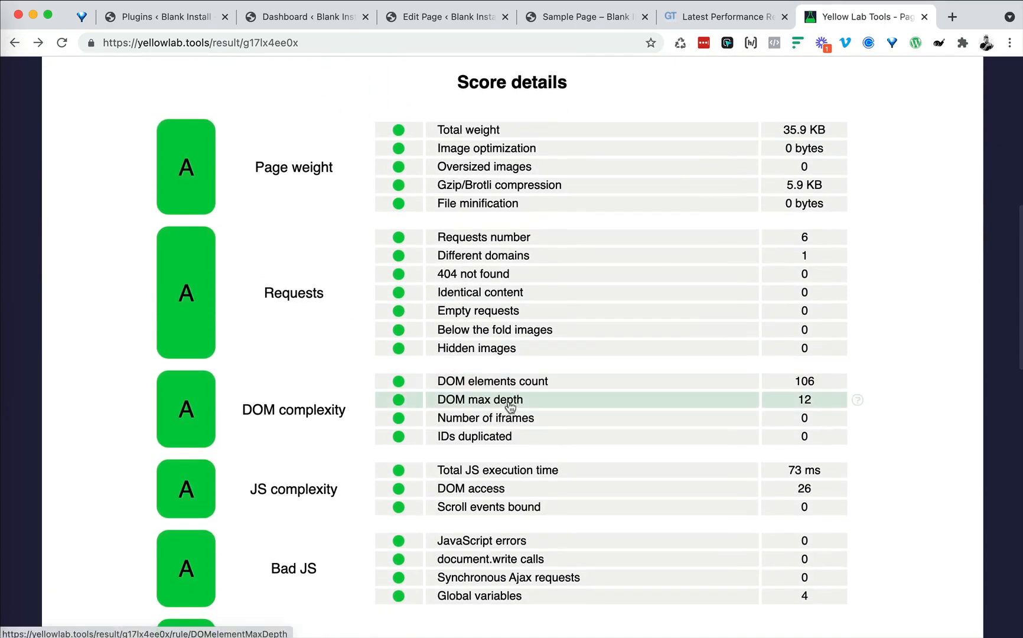
click(511, 401)
scroll(511, 405, down, 1)
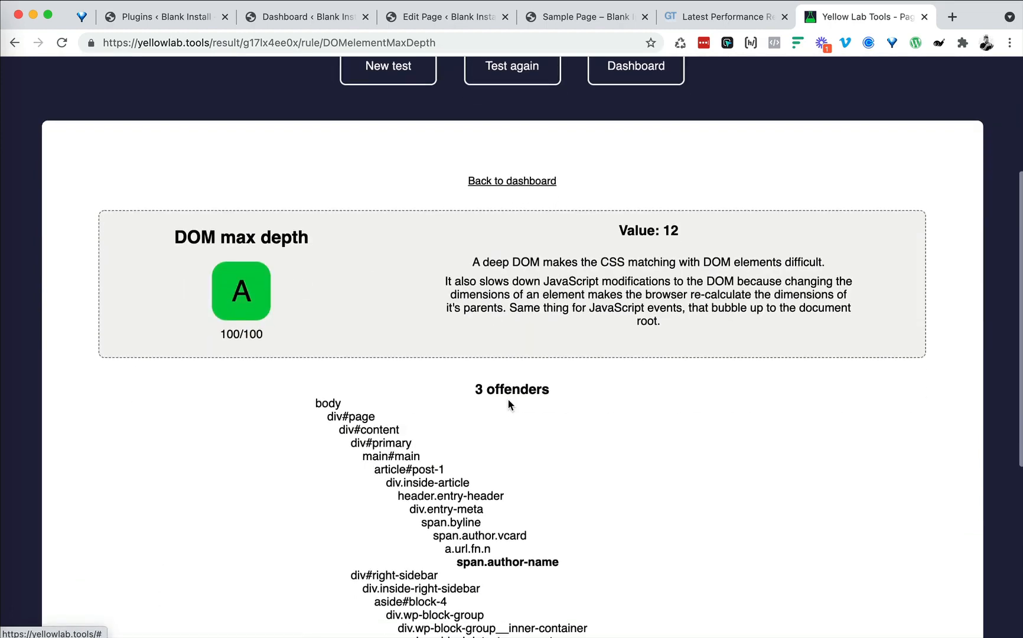
drag(626, 233, 715, 237)
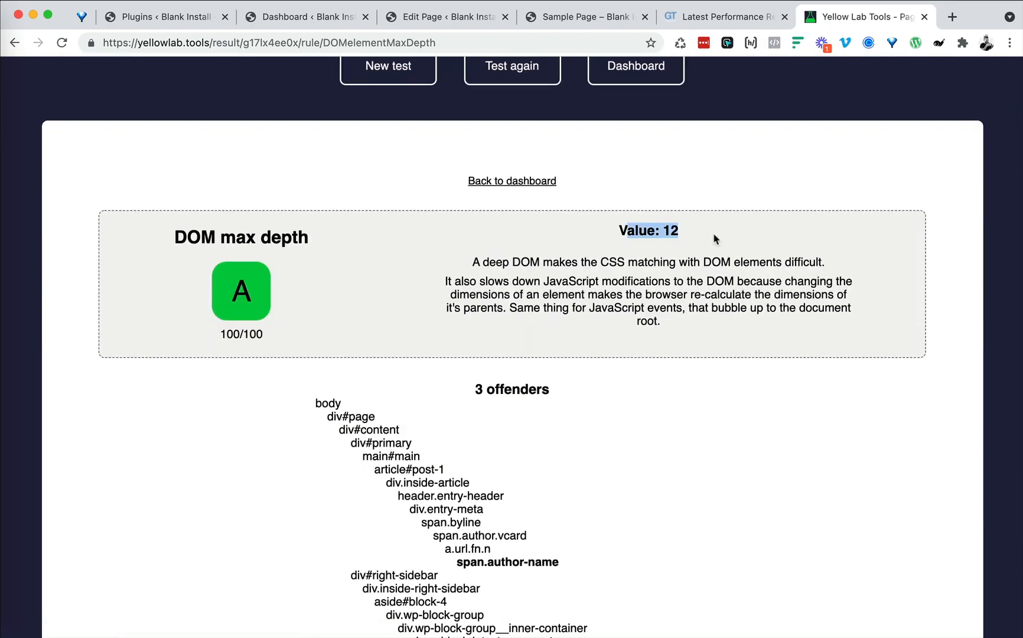
scroll(715, 236, down, 3)
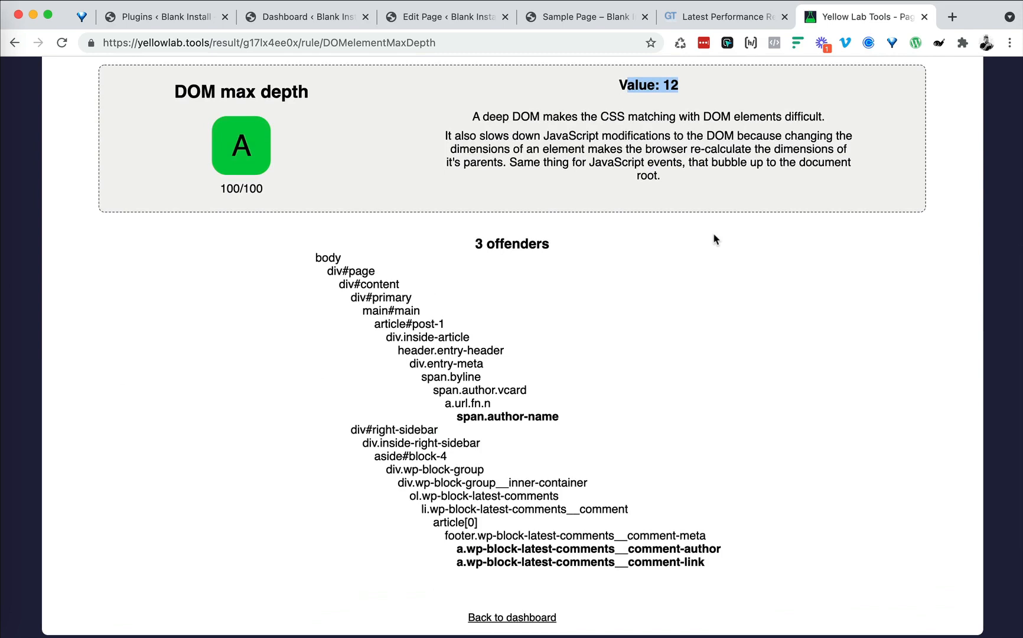
scroll(715, 237, down, 2)
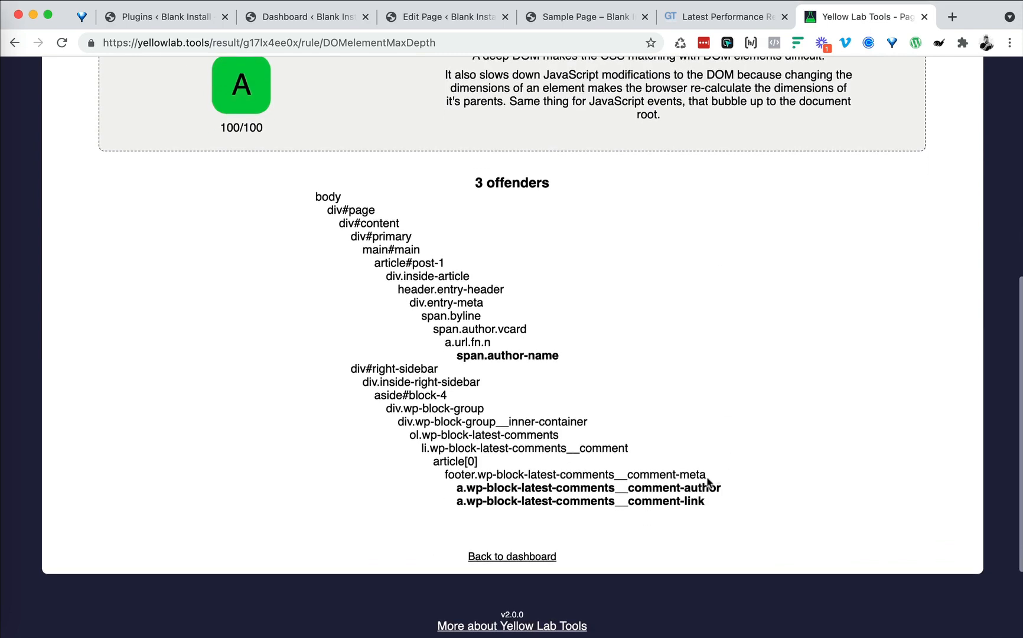
drag(708, 503, 294, 208)
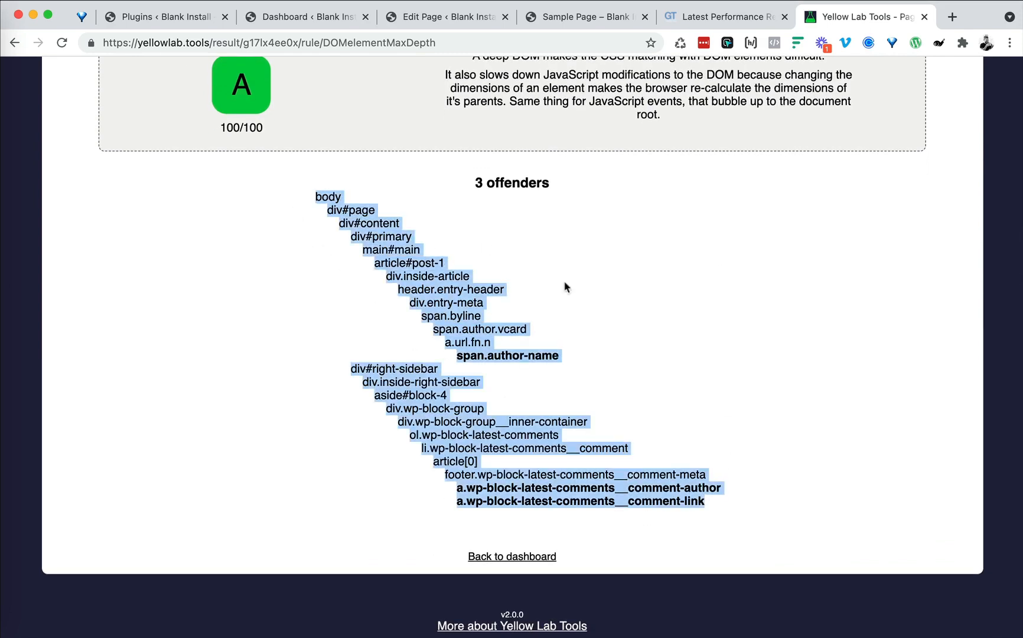
click(496, 373)
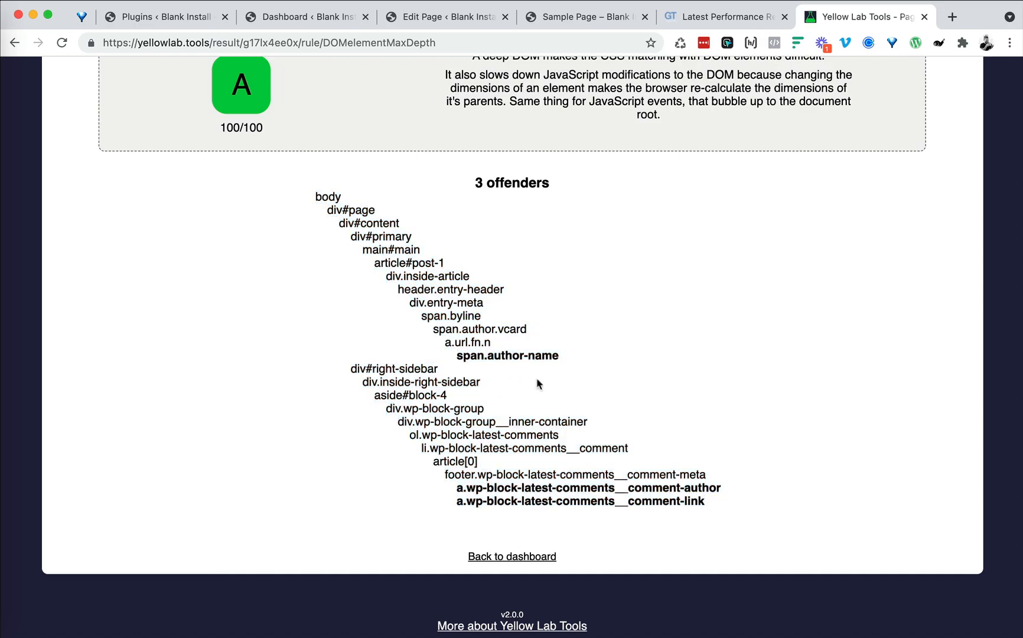
- Switch to the published Sample Page, look over its content and sidebar, and return to the page editor
click(278, 19)
click(452, 18)
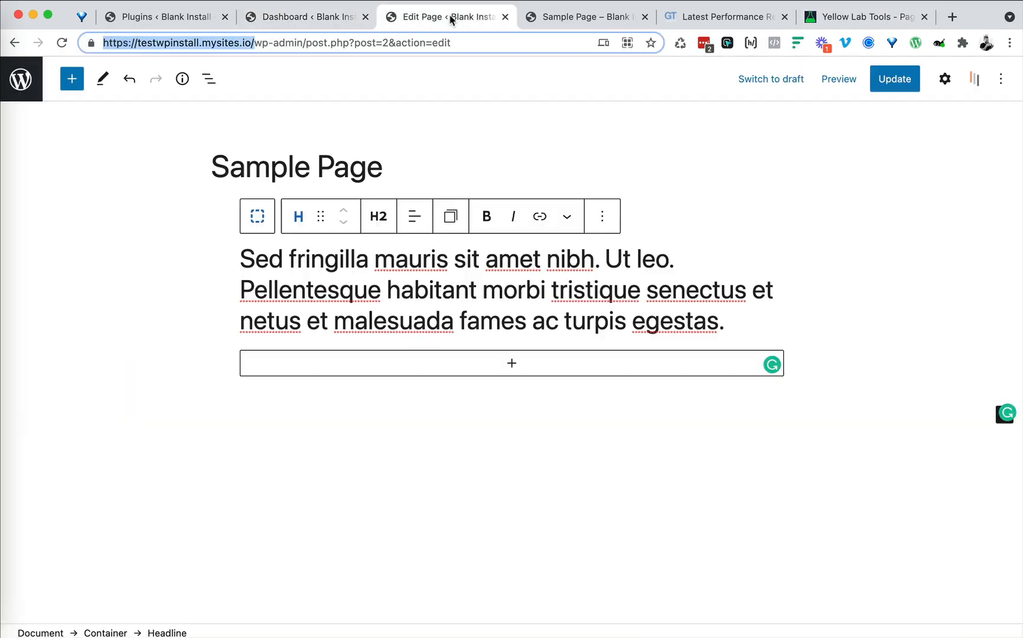
click(582, 15)
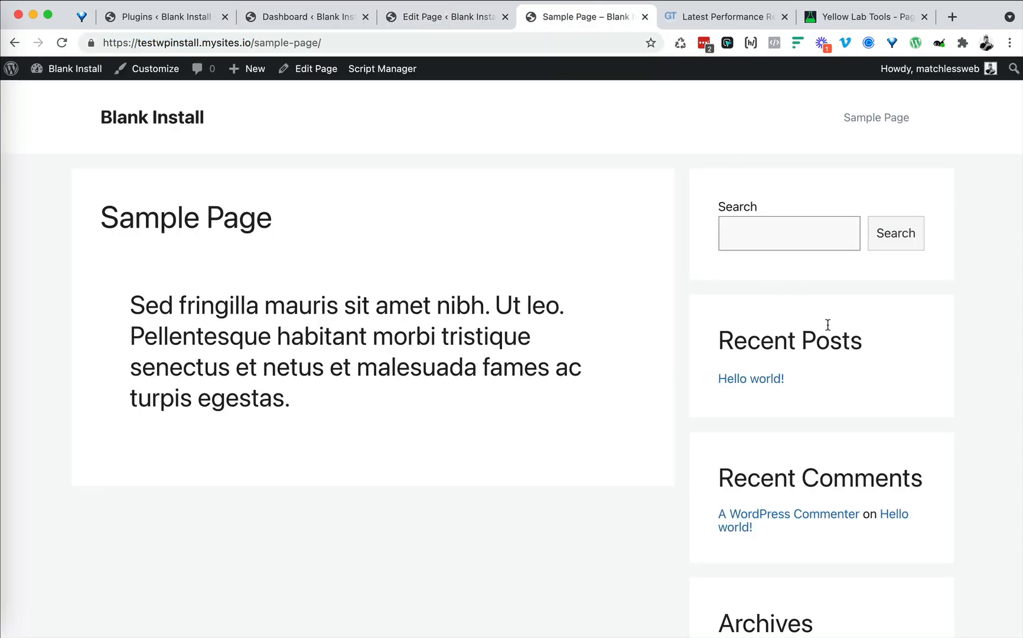
scroll(827, 325, down, 4)
scroll(828, 325, up, 5)
click(416, 18)
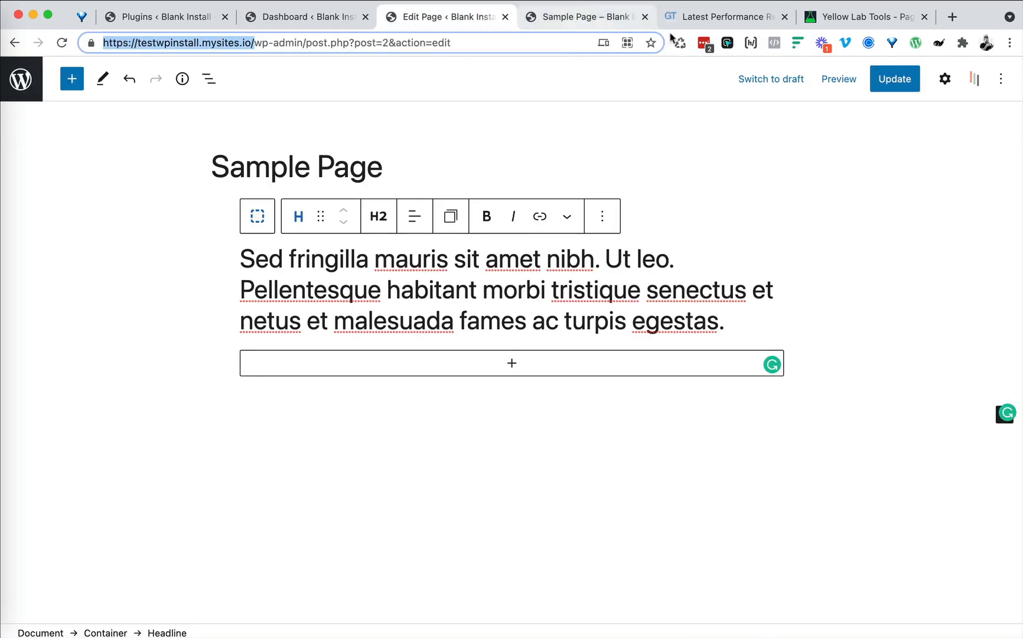
- Switch to Yellow Lab Tools and inspect the div#right-sidebar and span.author-name entries among the DOM max depth offenders
click(838, 24)
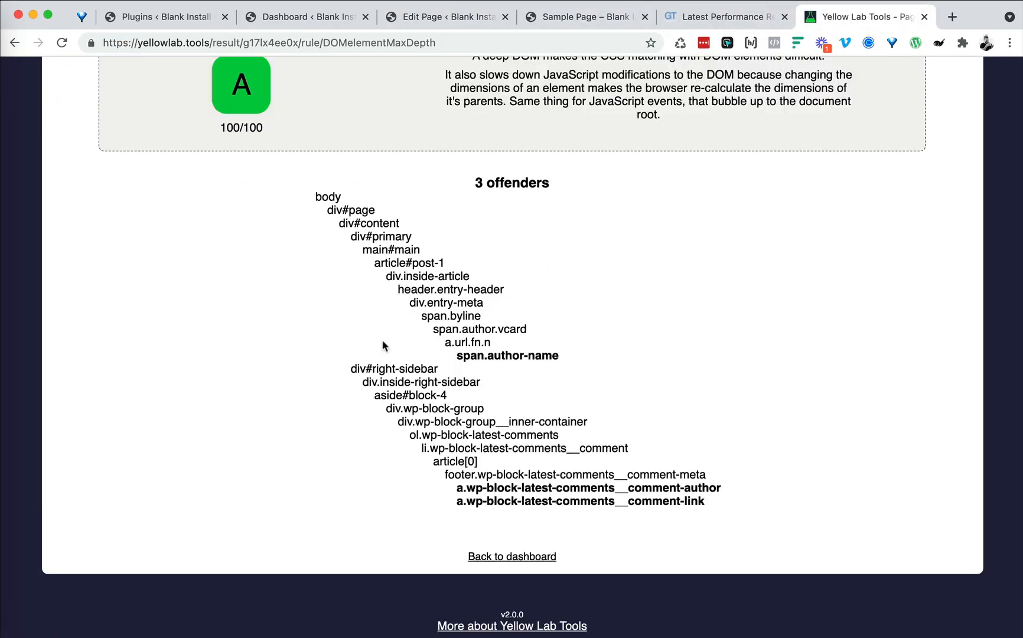
drag(356, 367, 442, 376)
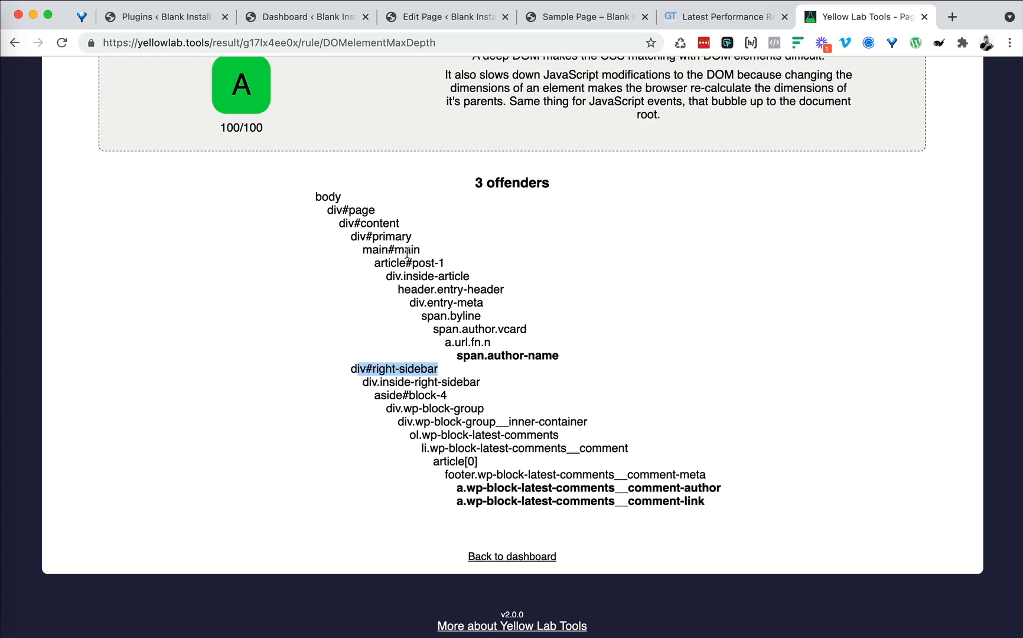
drag(464, 363, 561, 359)
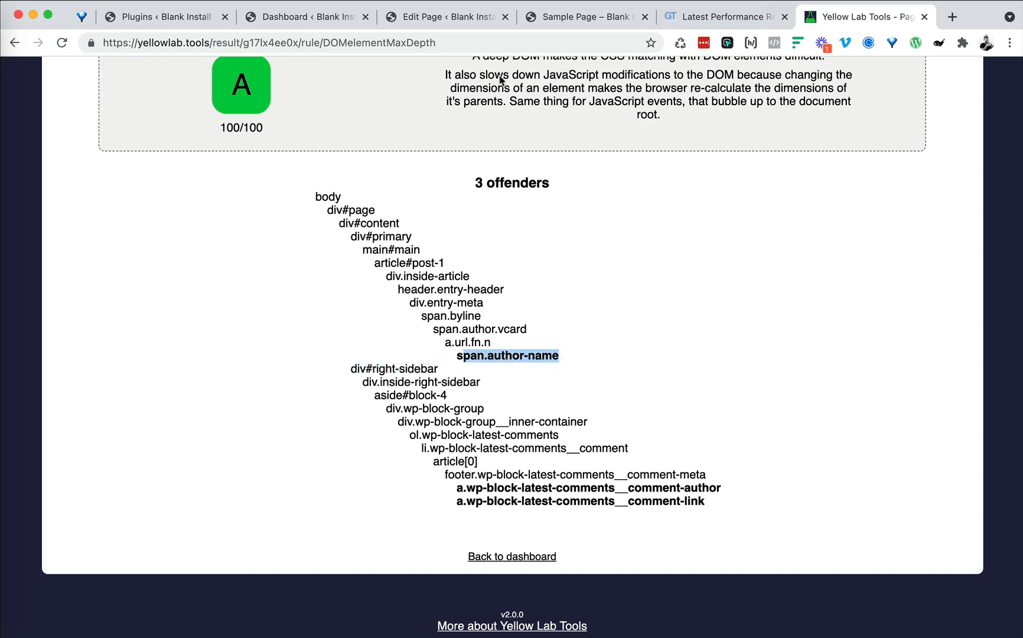
- Switch to the published Sample Page and check its sidebar widgets down to the footer
click(588, 16)
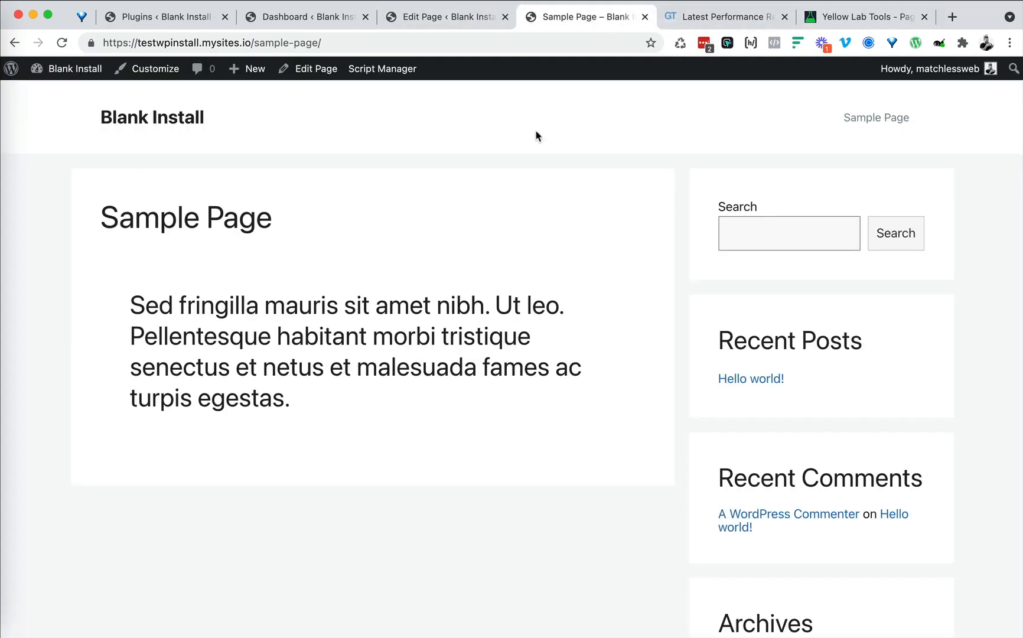
scroll(463, 251, down, 5)
scroll(718, 258, down, 3)
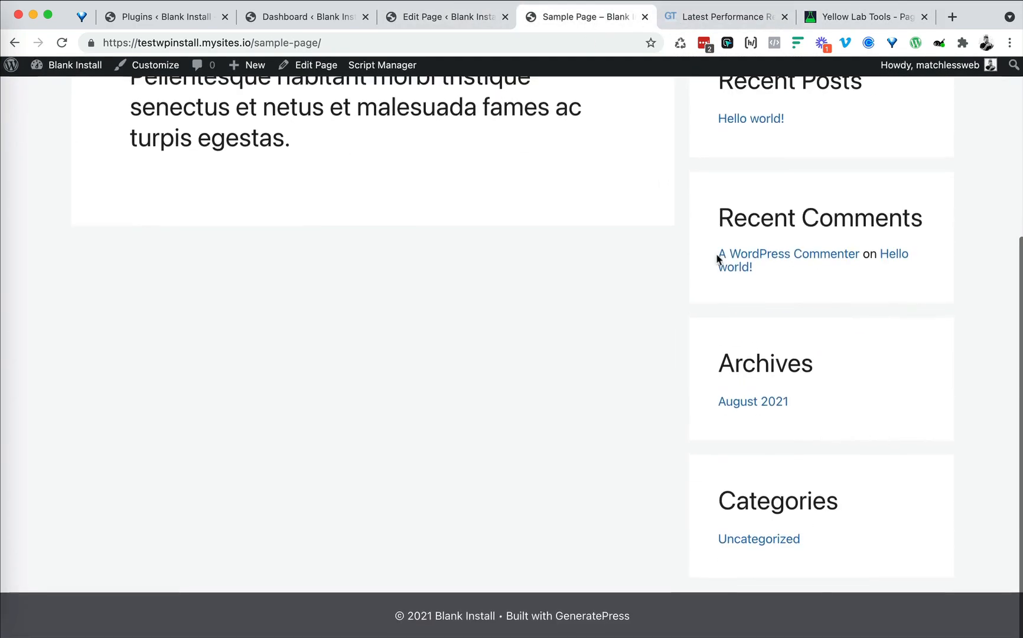
scroll(717, 258, up, 8)
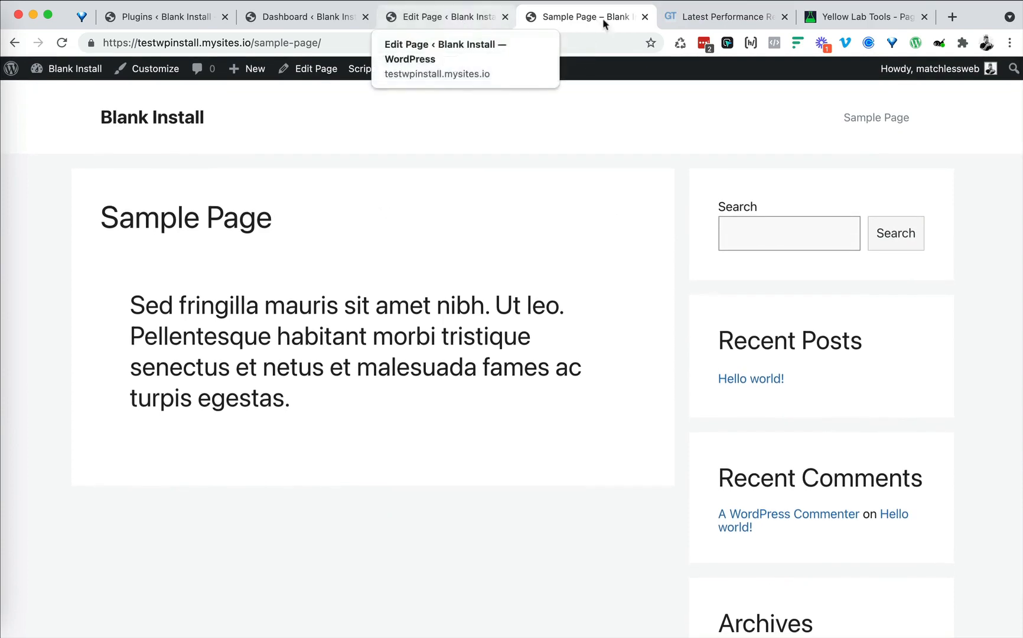
- Reread the DOM max depth explanation in Yellow Lab Tools and return to the published Sample Page
click(846, 24)
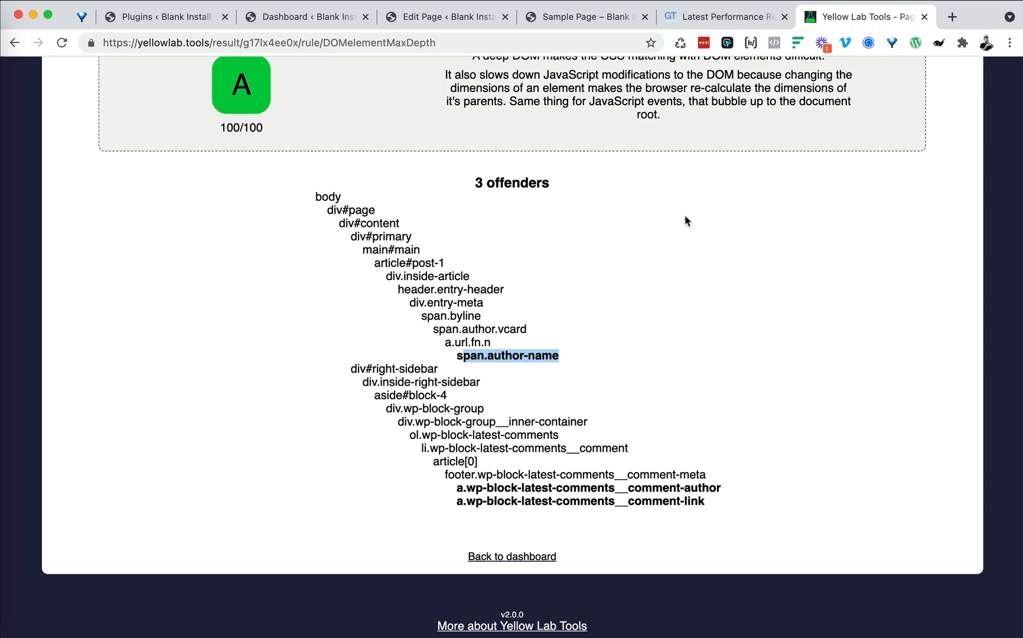
scroll(685, 216, up, 3)
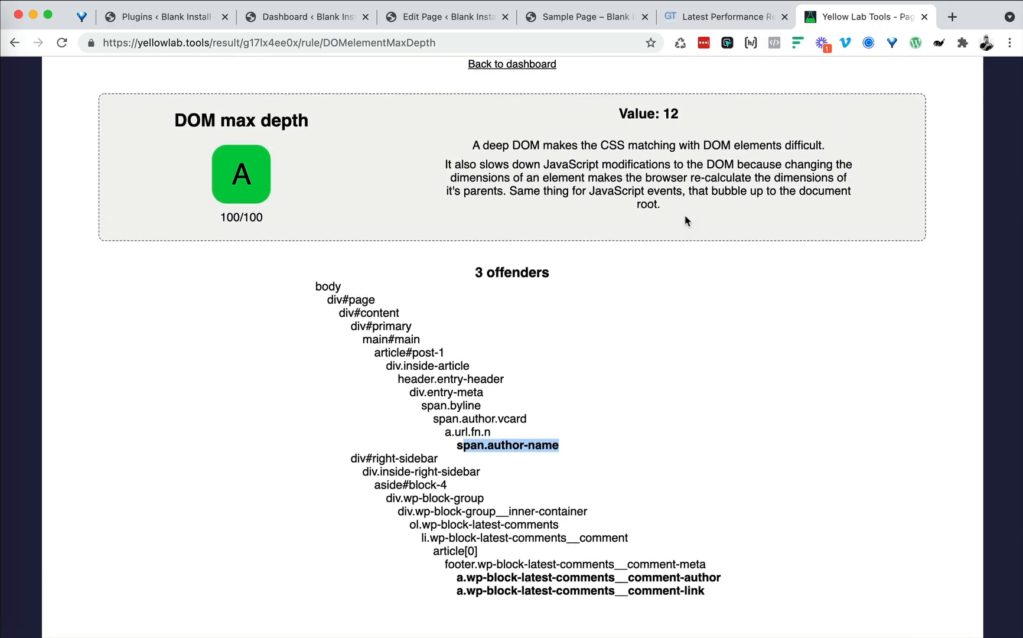
click(569, 24)
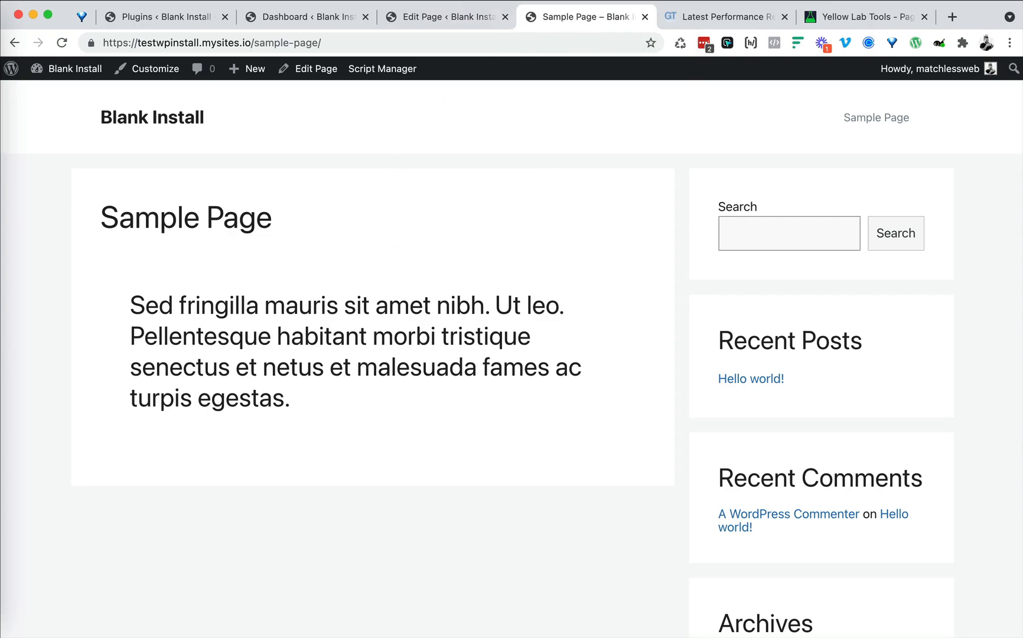
click(518, 43)
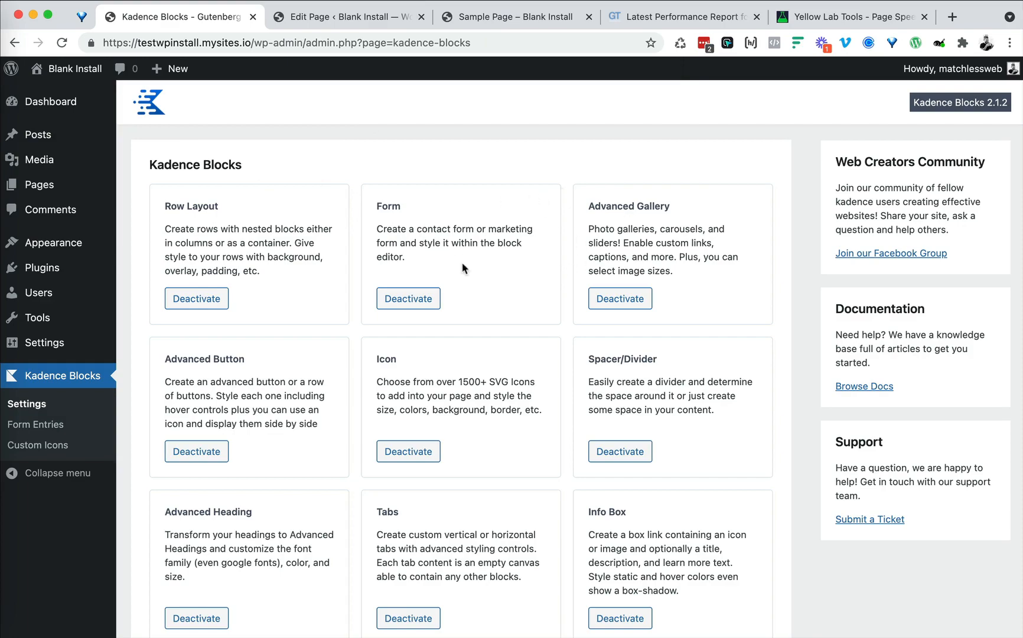
- Look through the available blocks on the Kadence Blocks settings page, from Row Layout down to Portfolio Grid/Carousel
scroll(463, 267, down, 3)
scroll(462, 267, up, 2)
scroll(462, 267, down, 8)
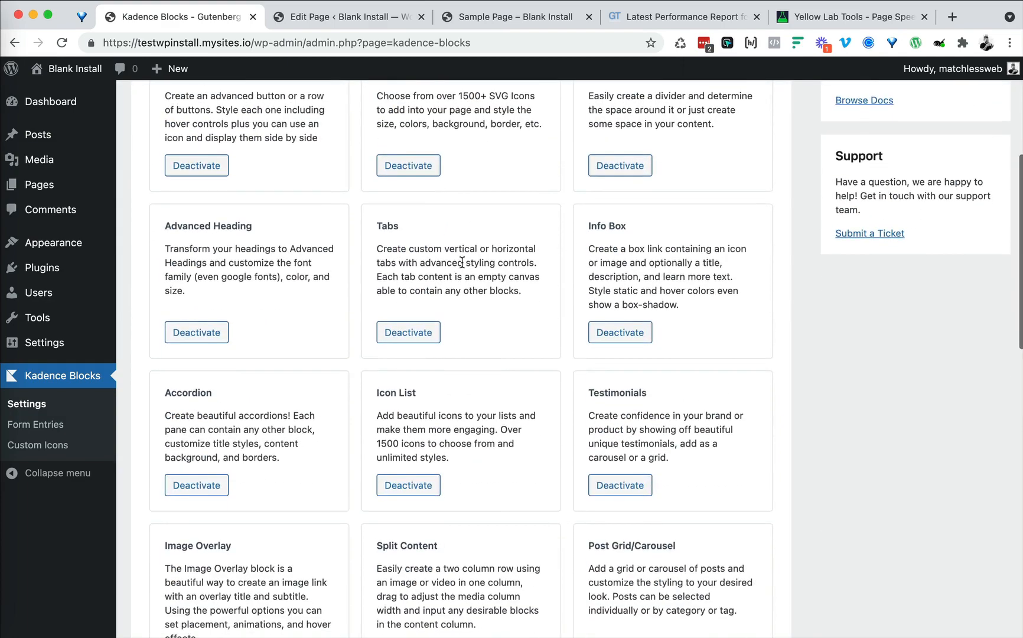
scroll(461, 266, down, 5)
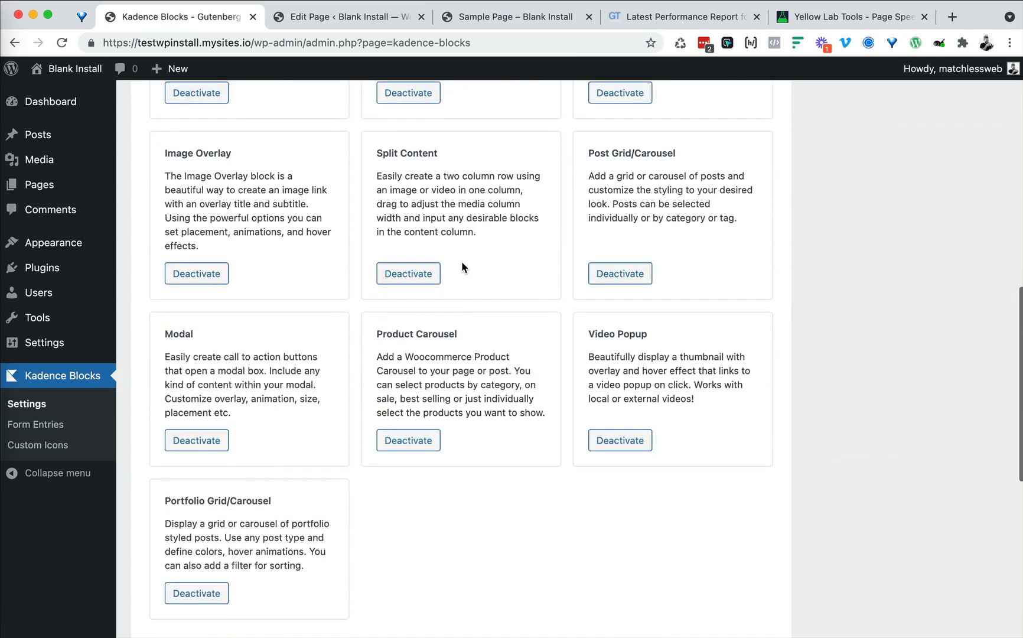
scroll(462, 267, up, 3)
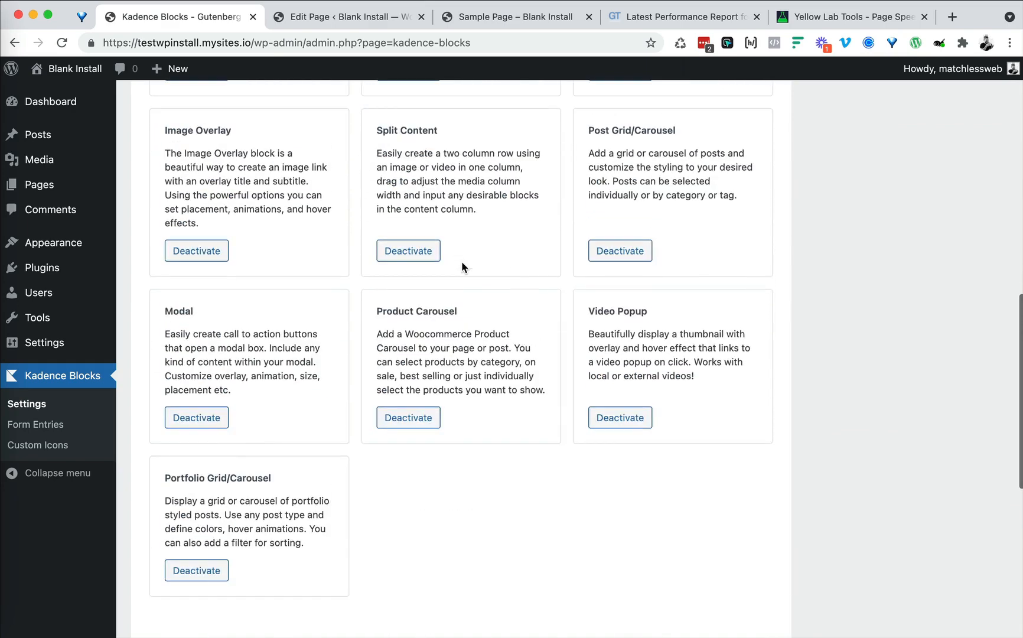
scroll(462, 267, up, 15)
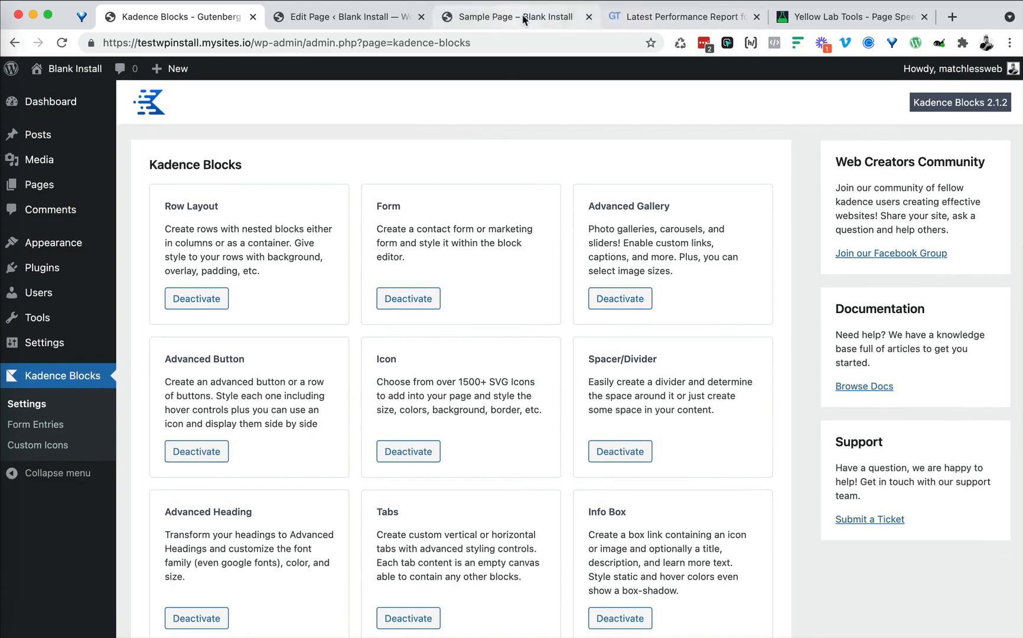
- Switch to GTmetrix, re-test the Sample Page and examine the requests in the new report's waterfall chart
click(637, 18)
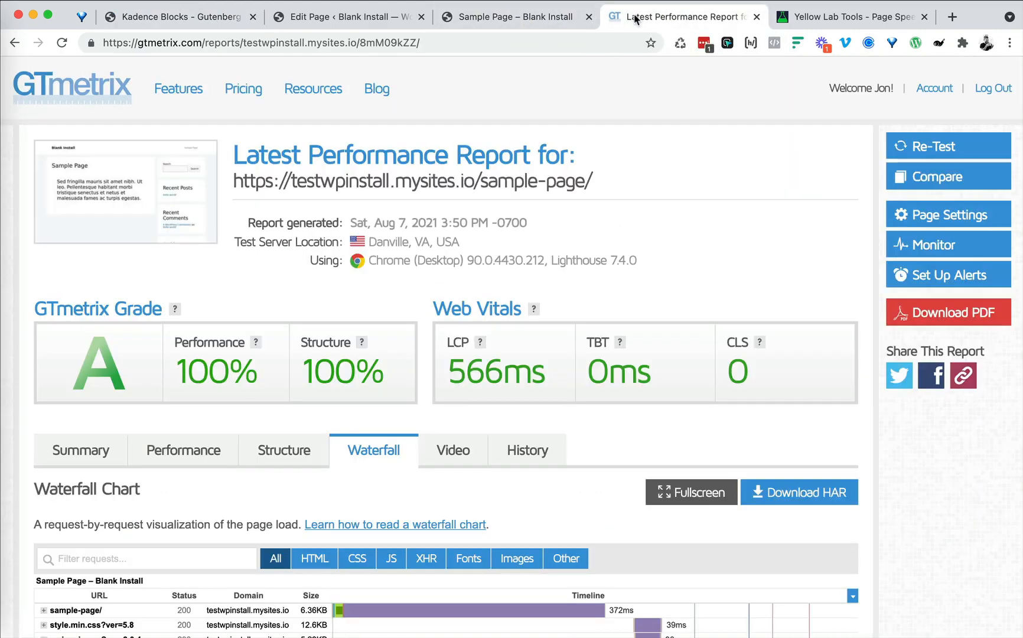
click(919, 158)
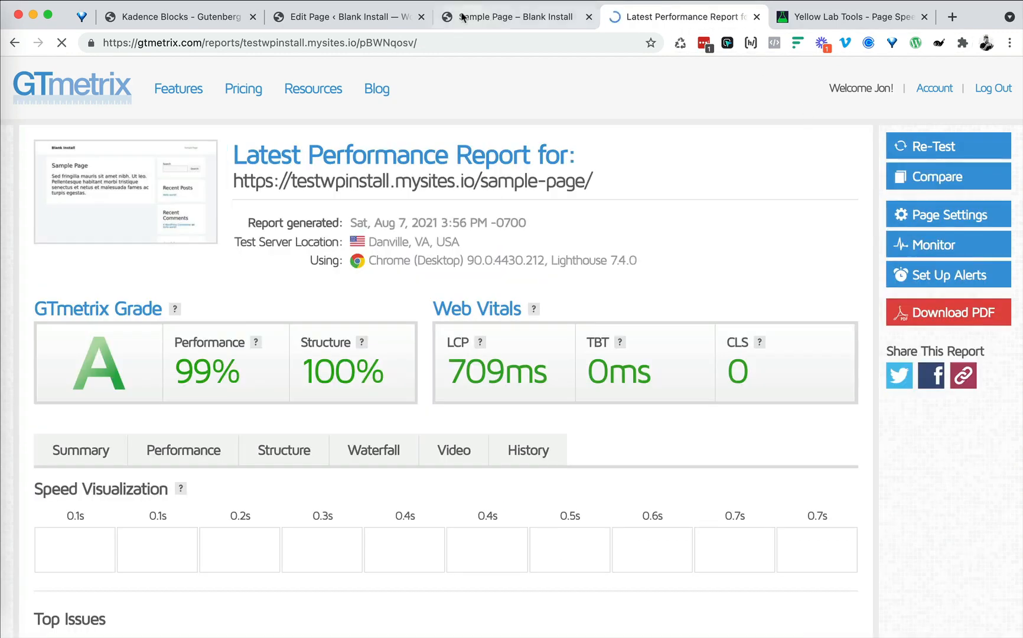
scroll(457, 295, down, 5)
click(389, 195)
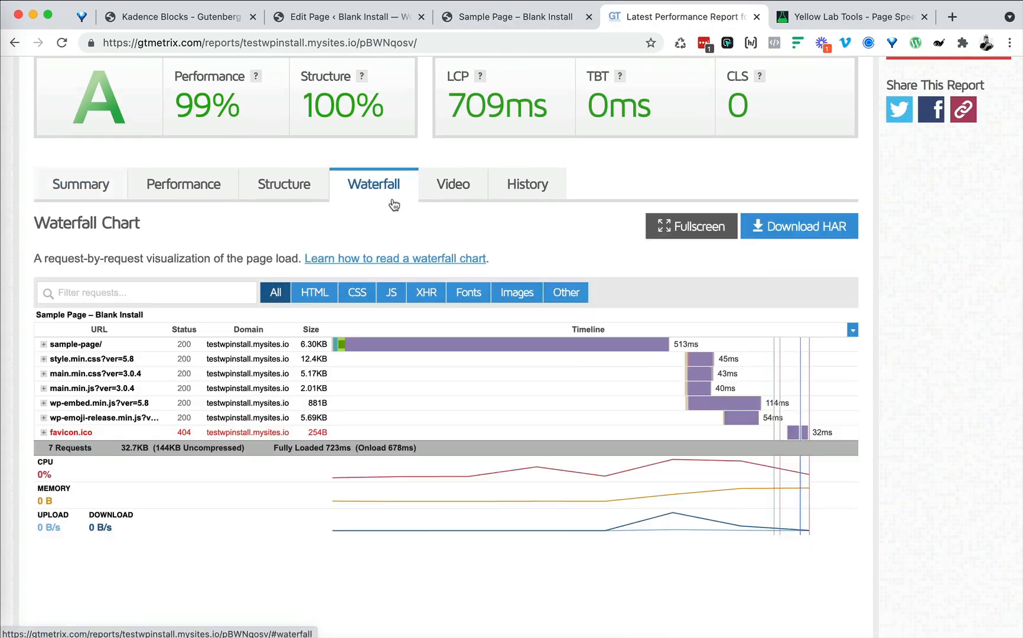
scroll(393, 206, down, 1)
- Return to the Sample Page editor and insert a Kadence Row Layout block with a single-column layout
click(496, 23)
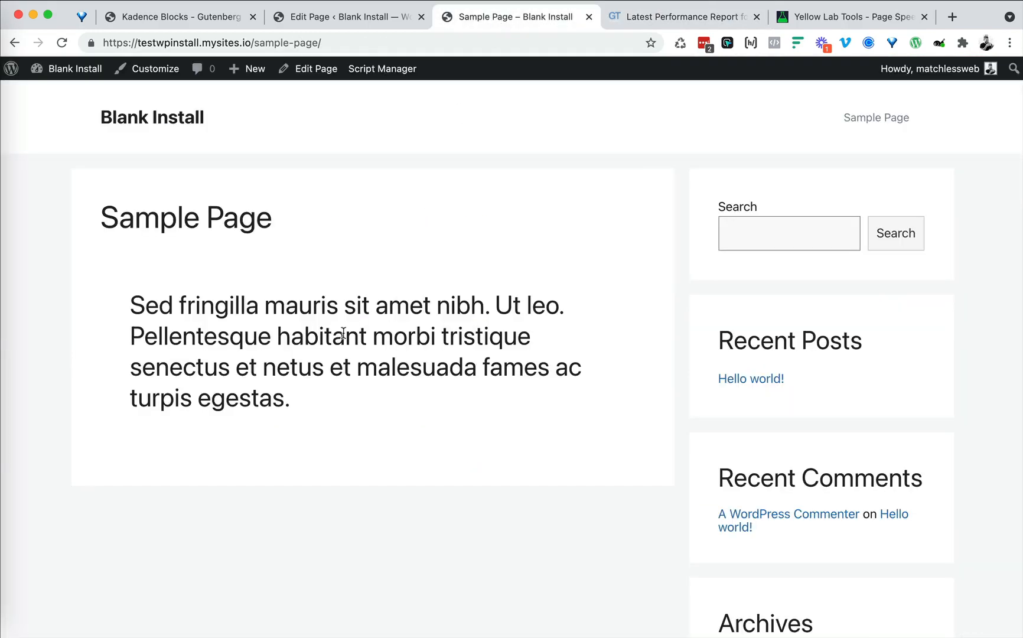
click(348, 16)
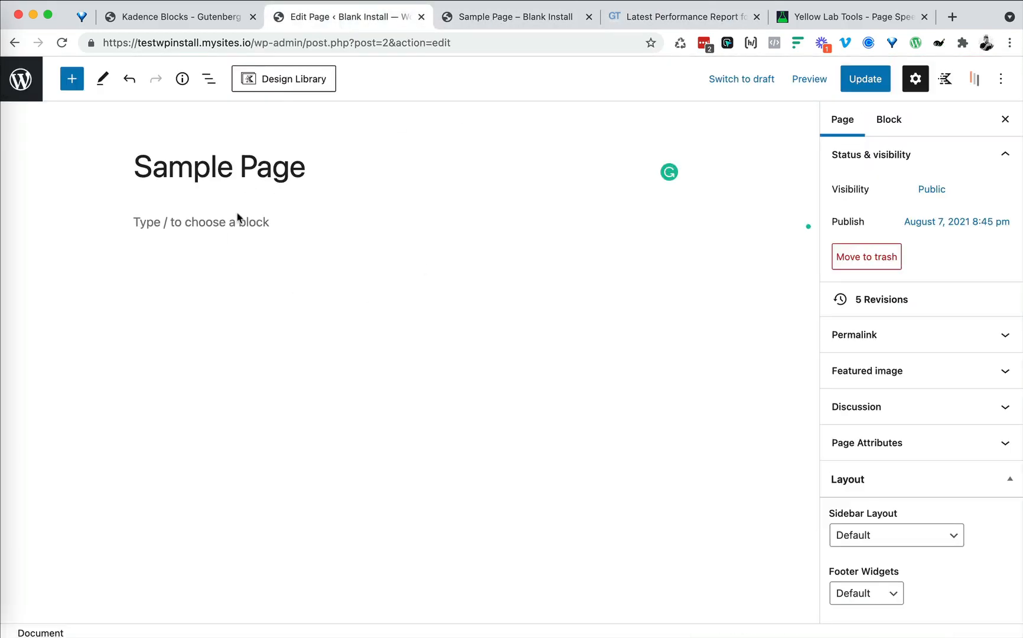
click(232, 221)
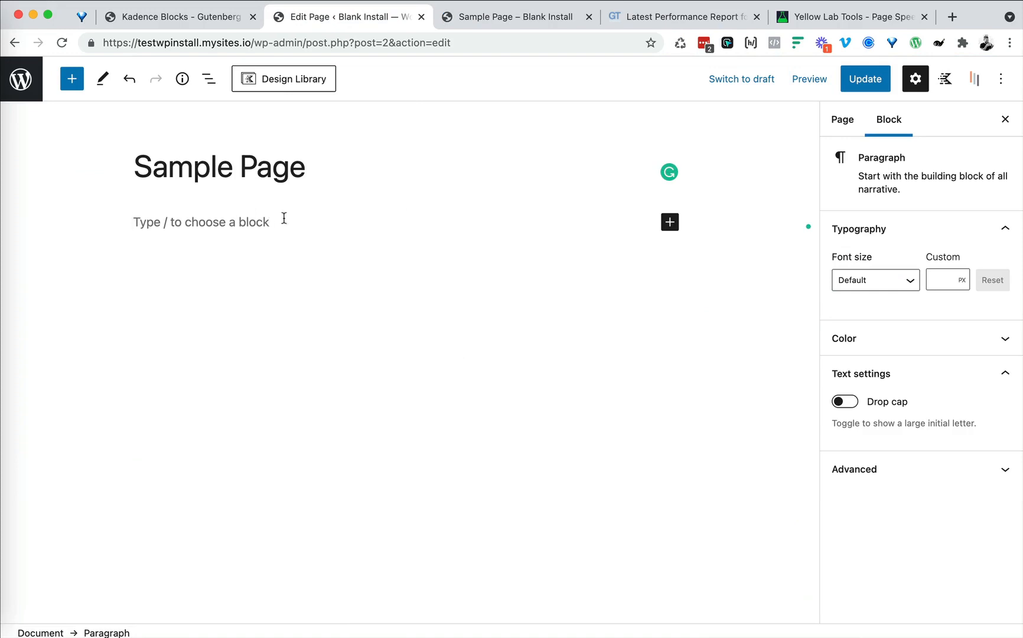
text(/)
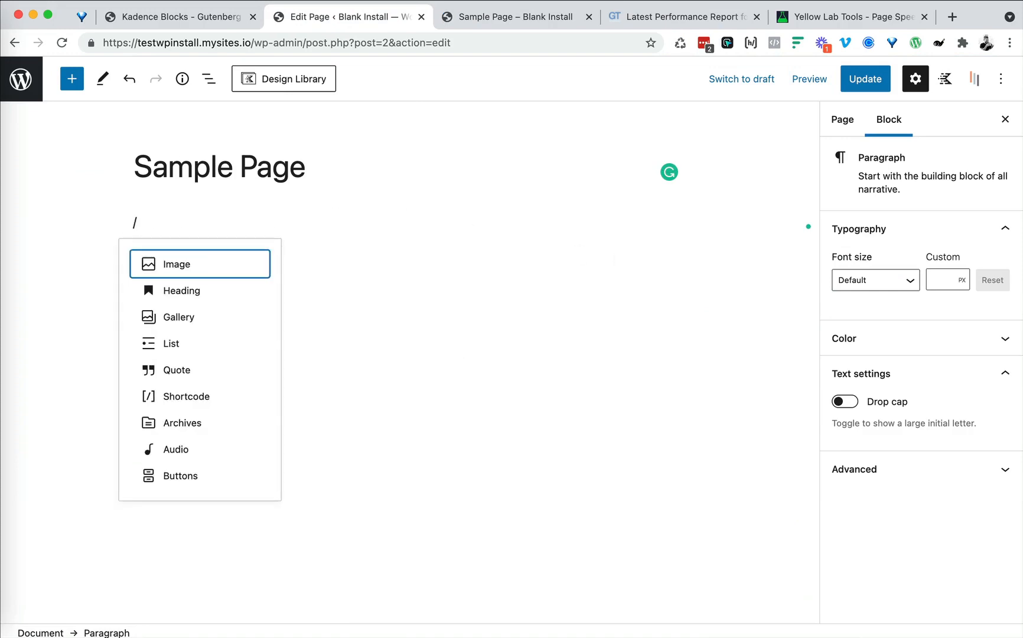
text(row)
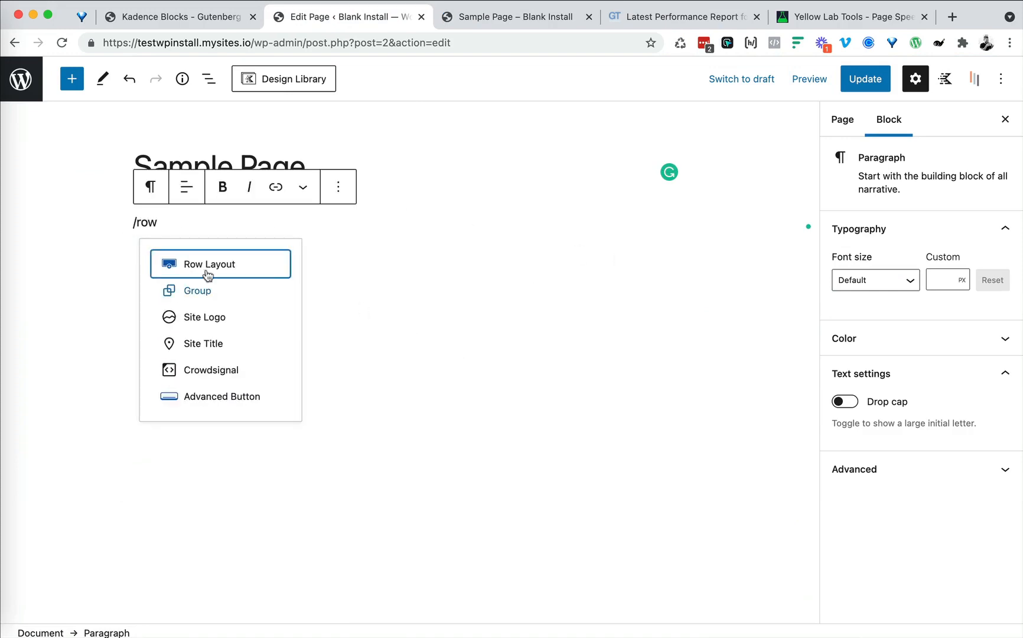
click(209, 266)
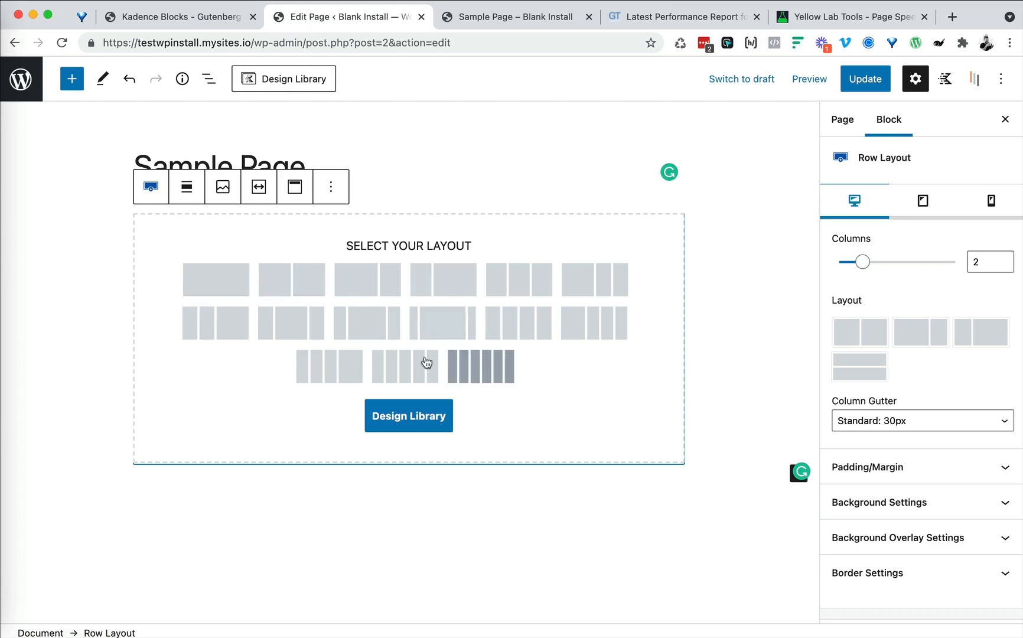
click(213, 281)
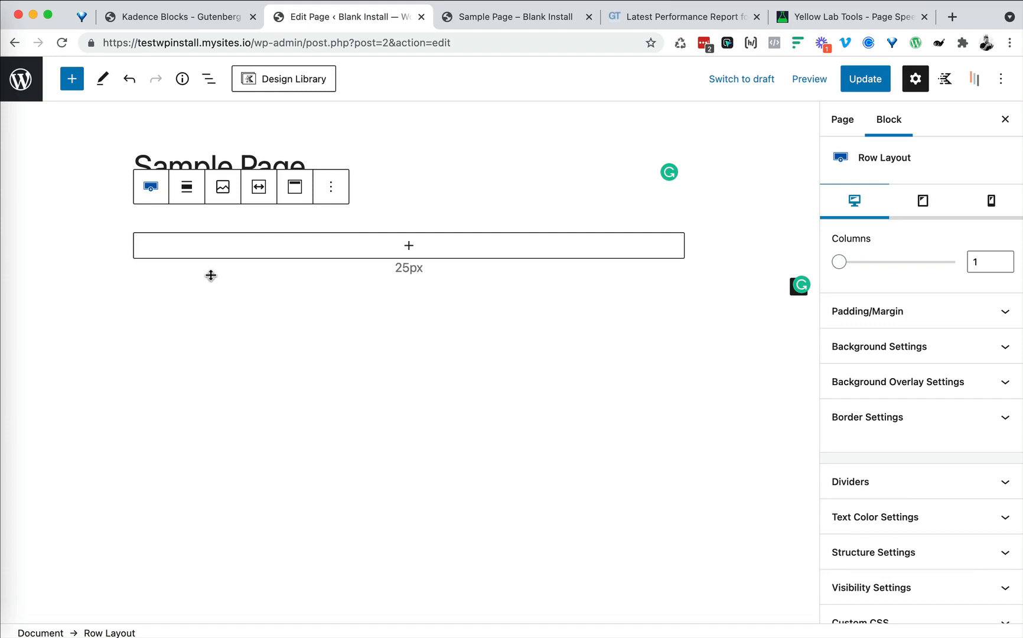
- Add an Advanced Heading block inside the section of the Row Layout
click(412, 250)
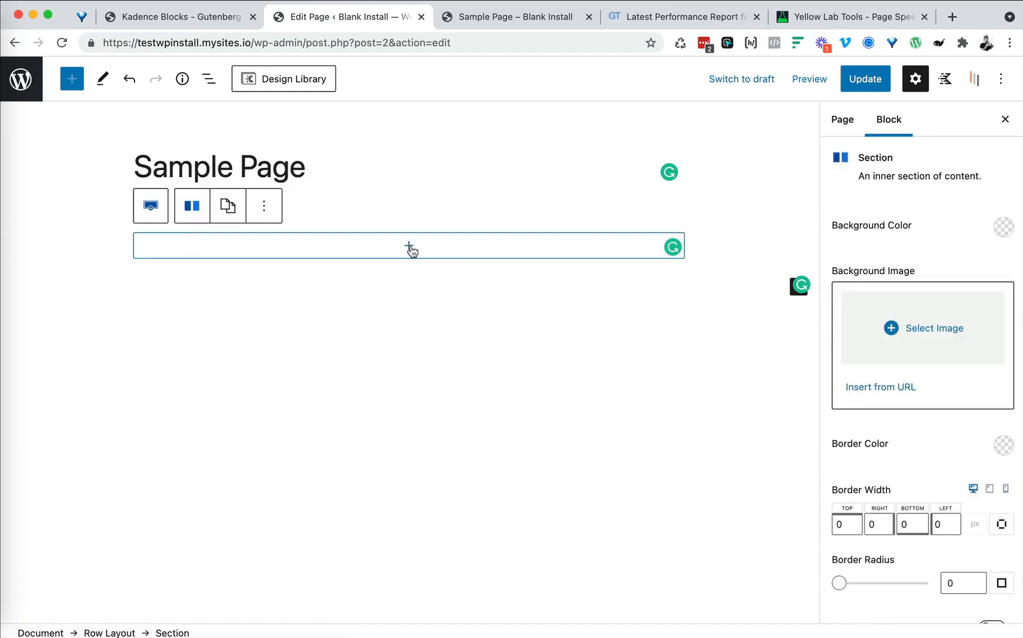
click(408, 247)
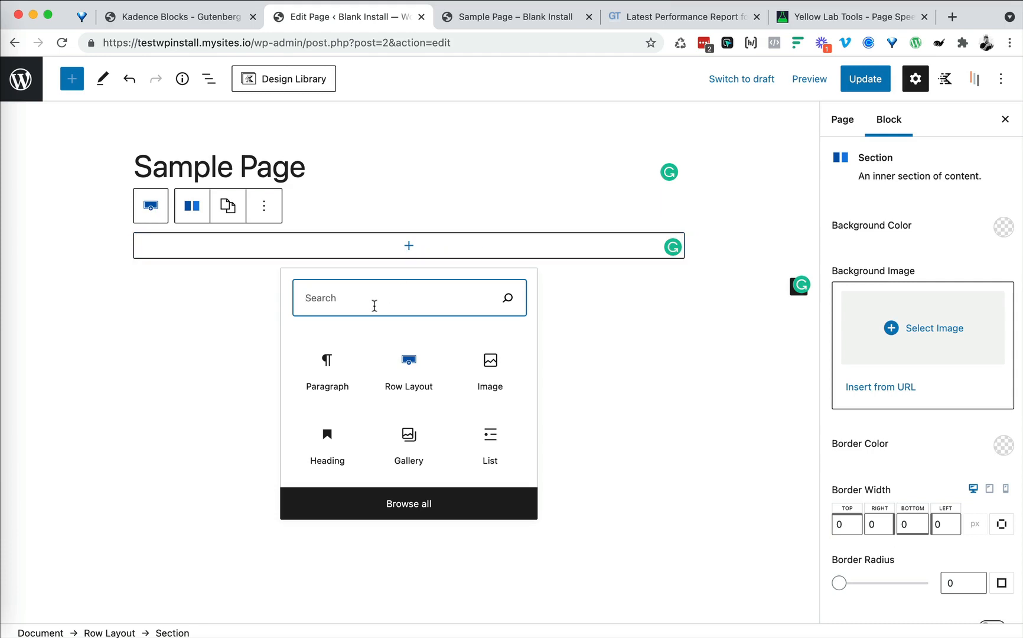
text(ad)
click(406, 392)
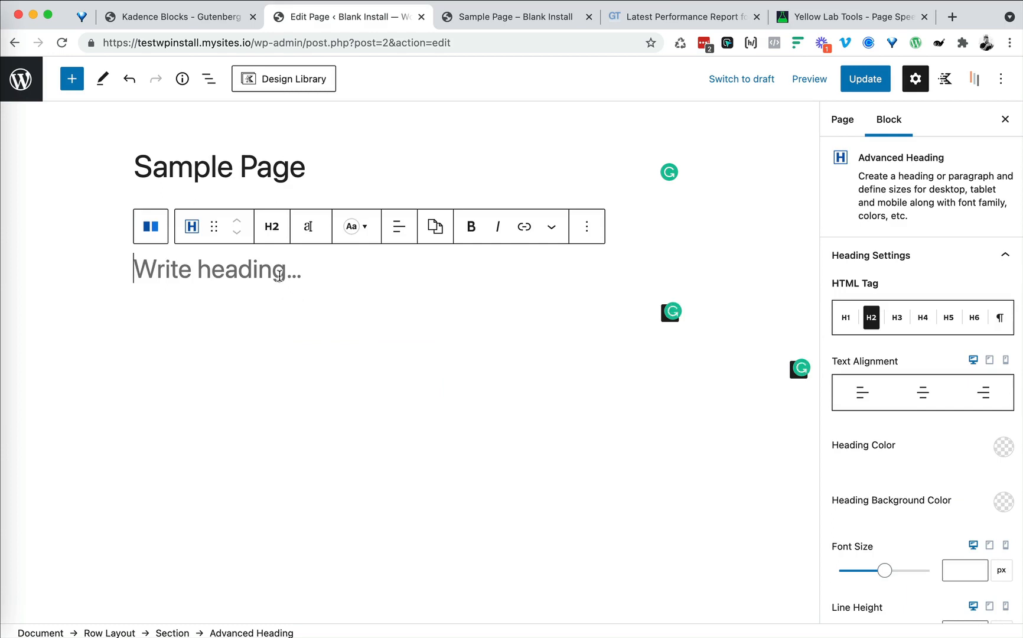
key(super+v)
key(super+a)
key(BackSpace)
click(505, 0)
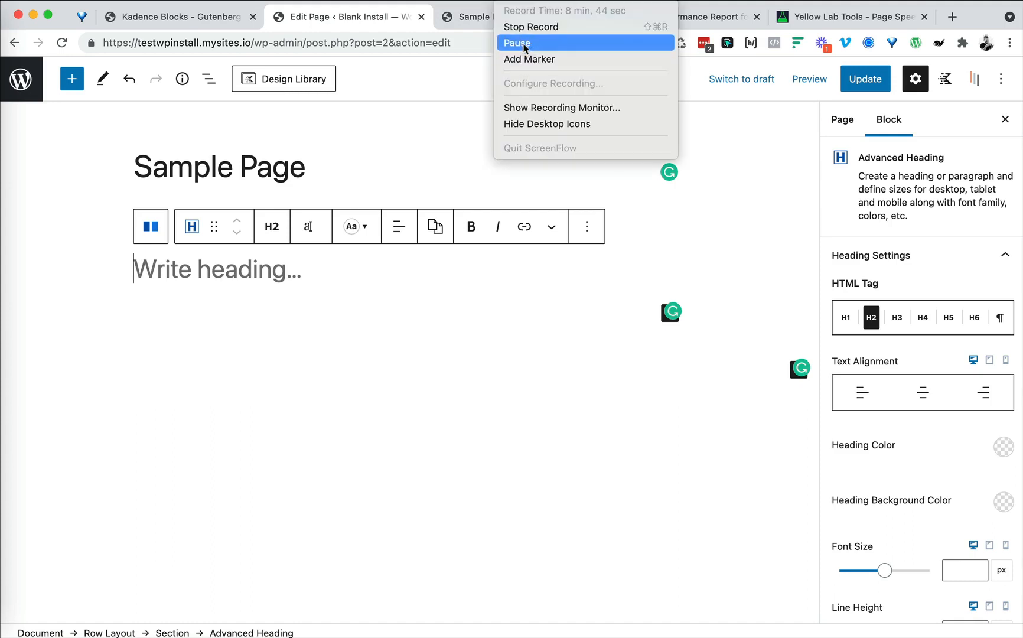
- Enter heading "Sed fringilla mauris sit amet nibh. Ut leo. Pellentesque habitant morbi tristique senectus et netus et malesuada fames ac turpis egestas." and update the page
click(247, 247)
click(214, 268)
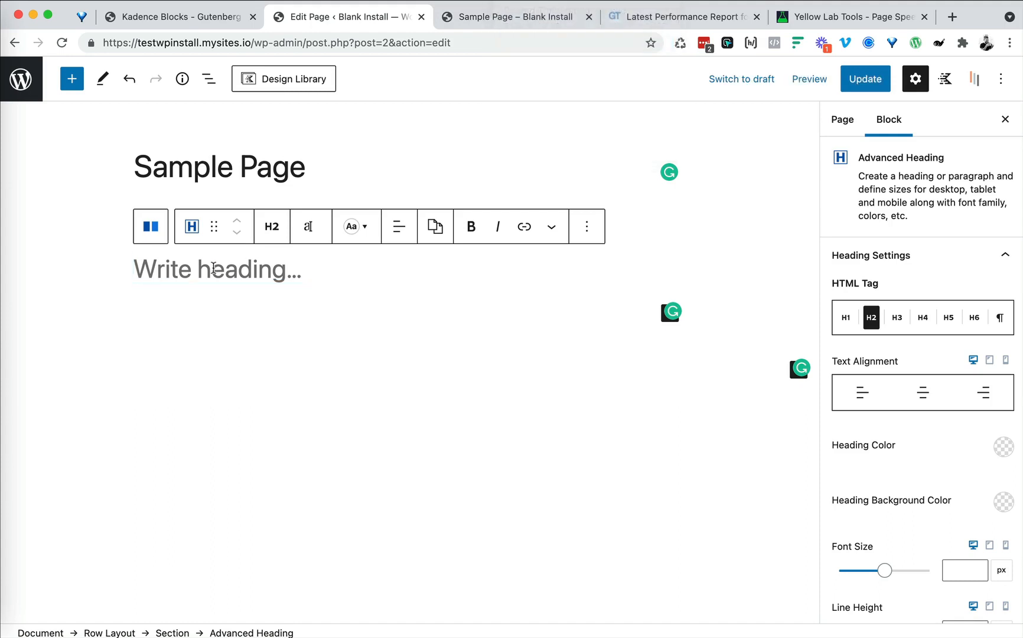
text(Sed fringilla mauris sit amet nibh. Ut leo. Pellentesque habitant morbi tristique senectus et netus et malesuada fames ac turpis egestas.)
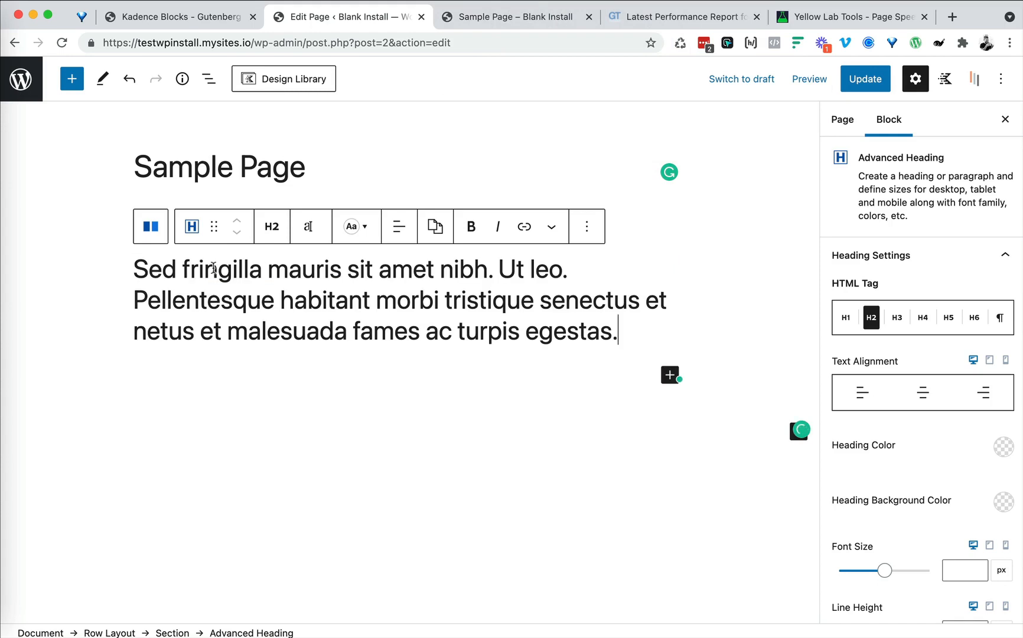
click(862, 84)
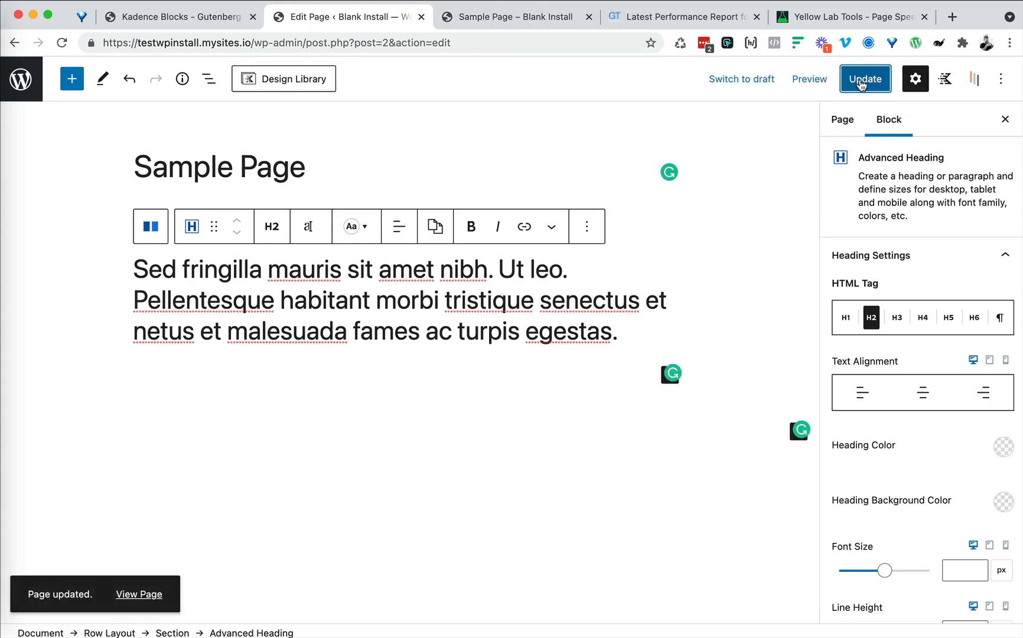
- Refresh the published Sample Page to check the Kadence heading and re-test the page in GTmetrix
click(496, 17)
click(681, 43)
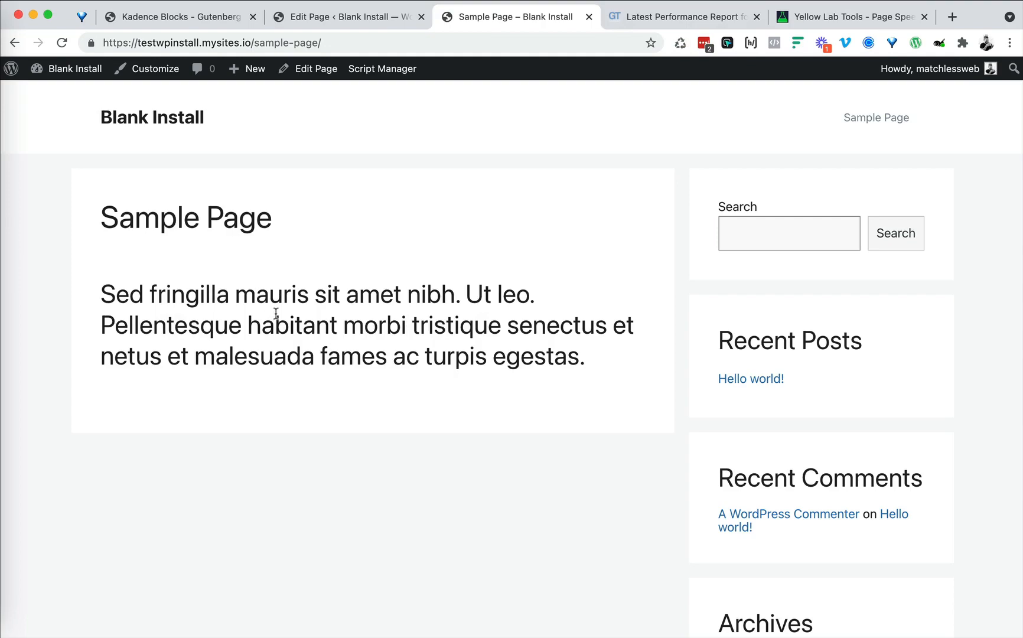
click(669, 21)
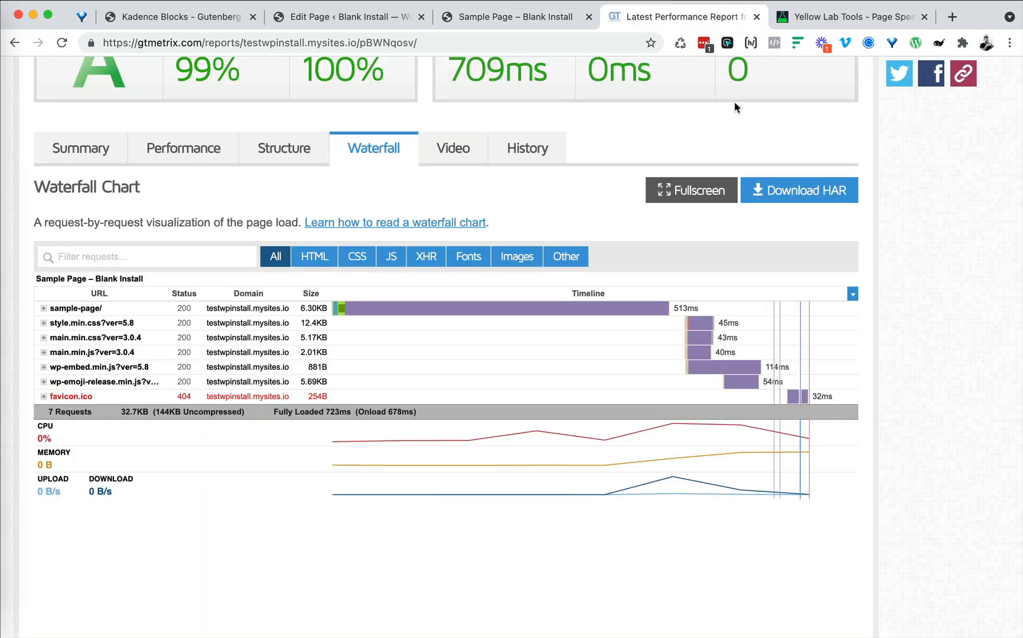
scroll(601, 344, up, 5)
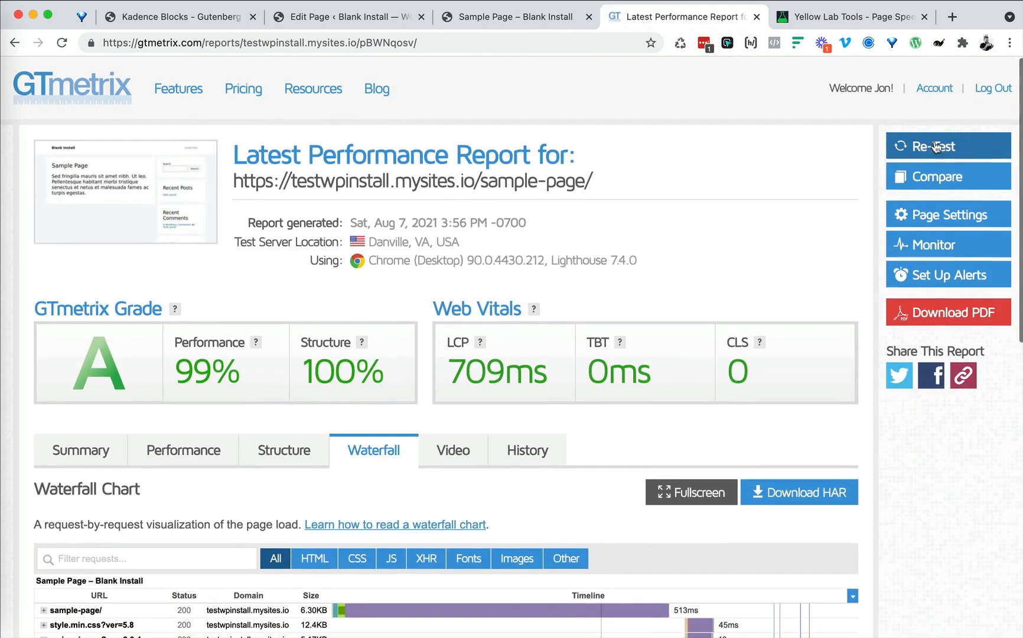
click(881, 165)
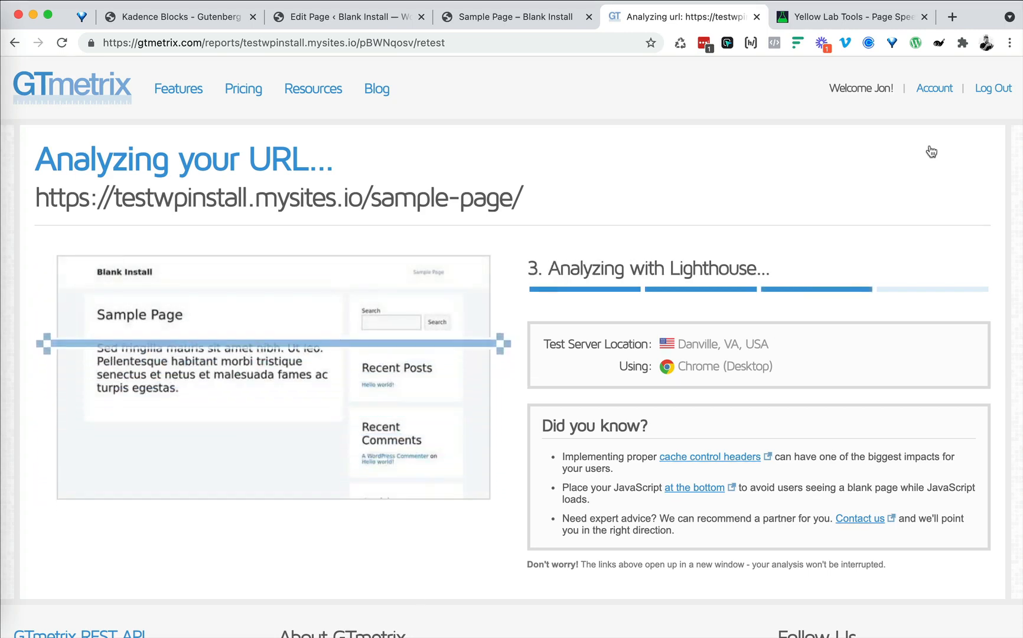
- Open a new test form in Yellow Lab Tools and copy the Sample Page's link address from the GTmetrix report
click(844, 17)
scroll(552, 272, up, 6)
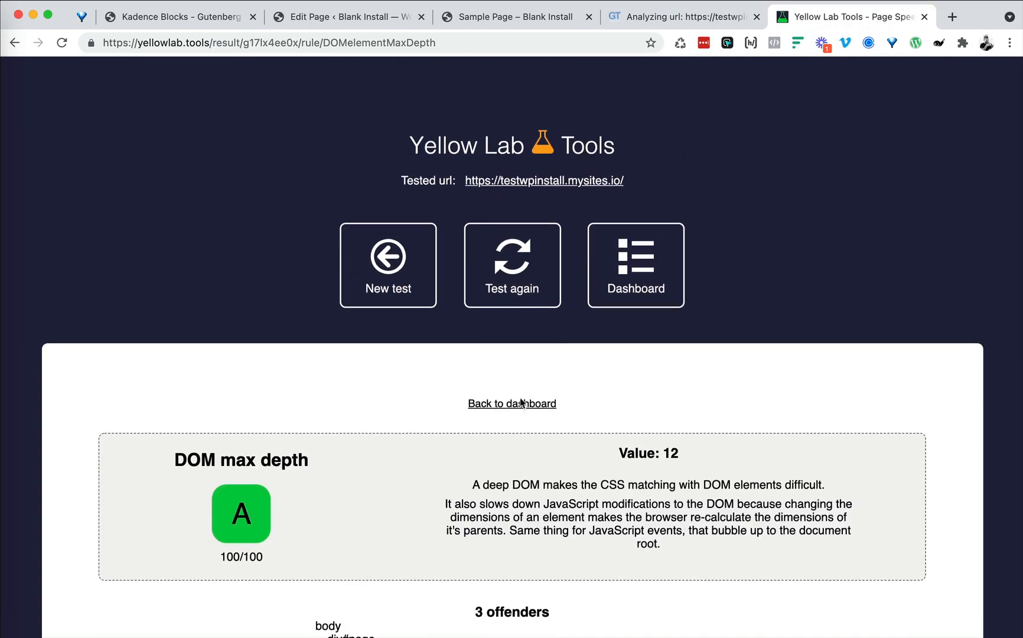
click(404, 266)
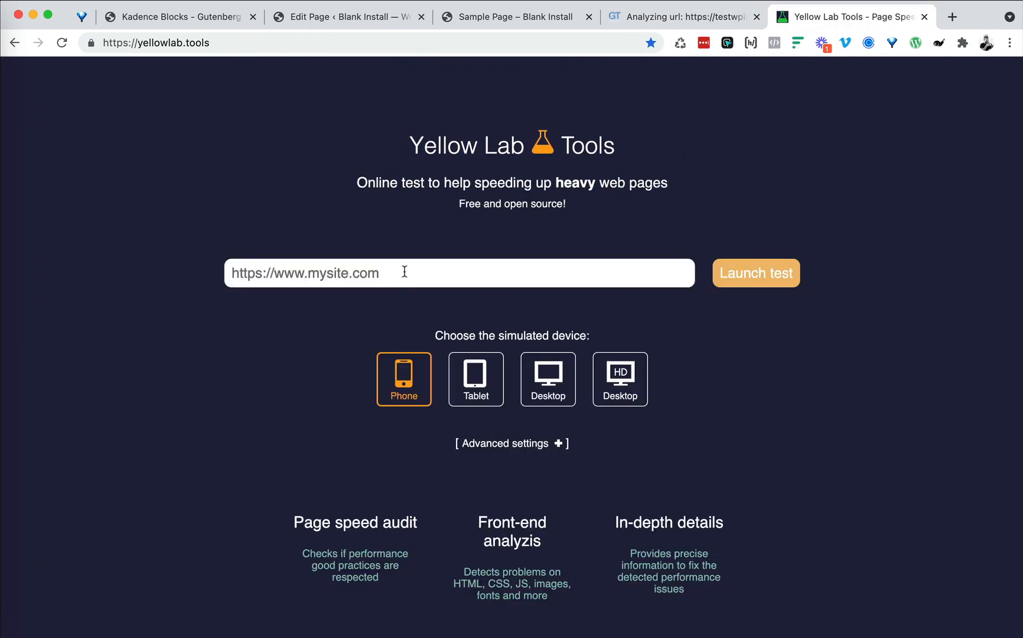
click(653, 17)
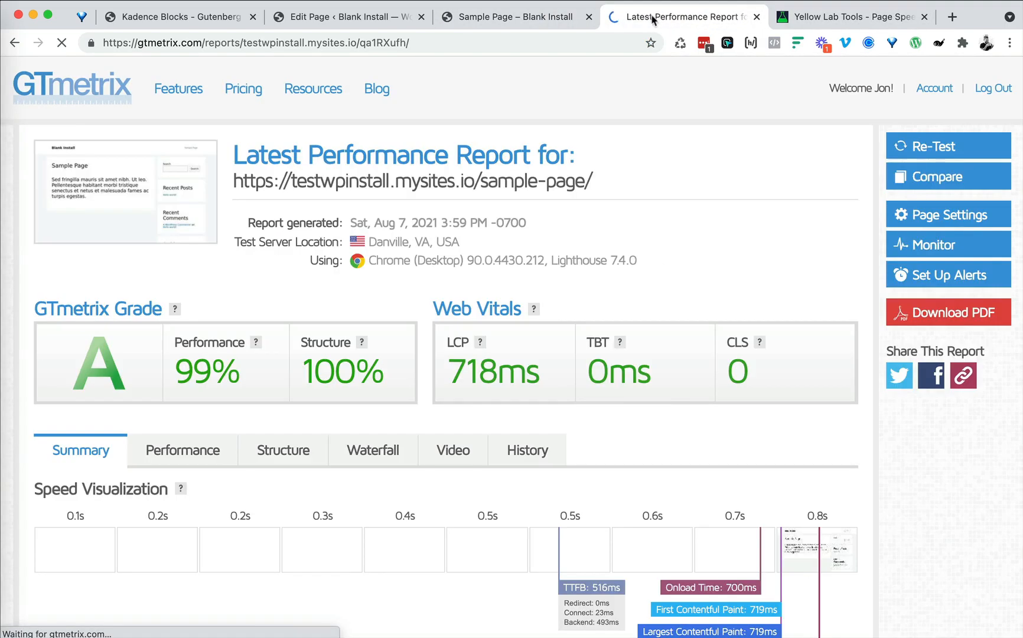
right_click(569, 186)
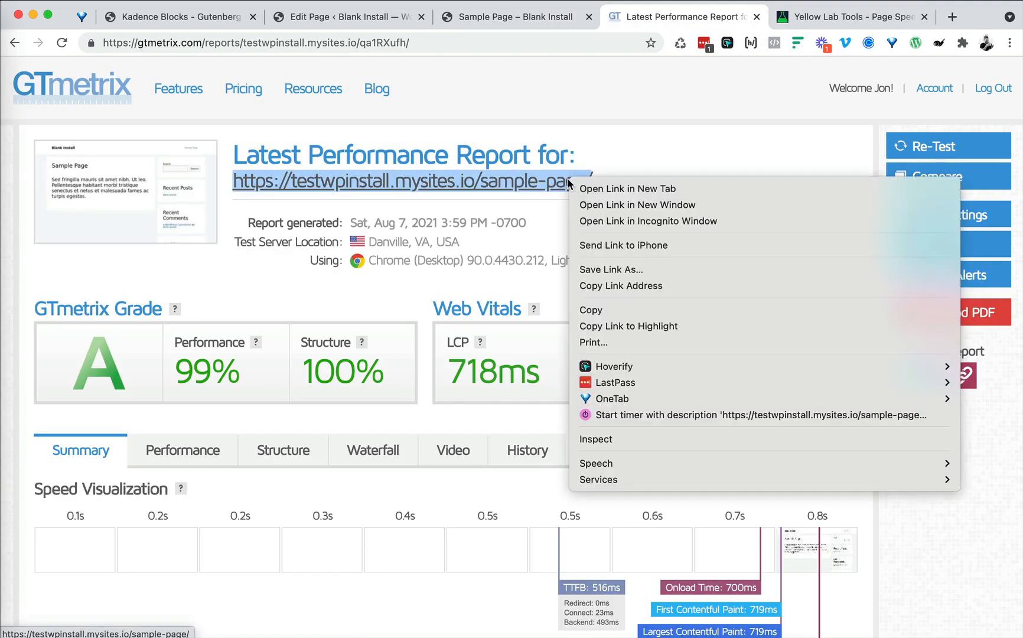
click(619, 287)
click(822, 19)
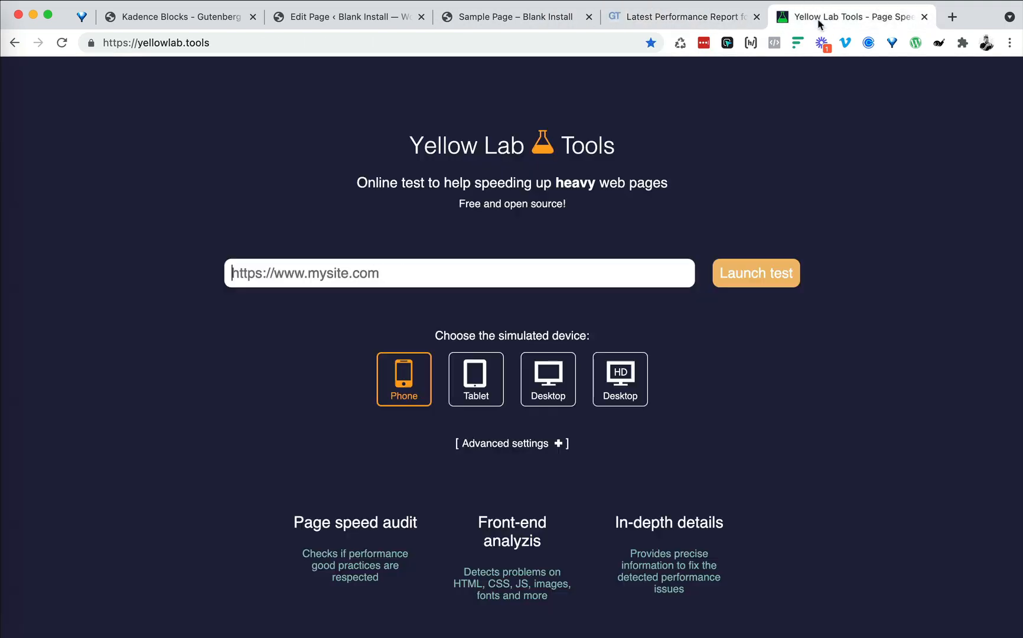
click(385, 273)
key(super+v)
click(548, 378)
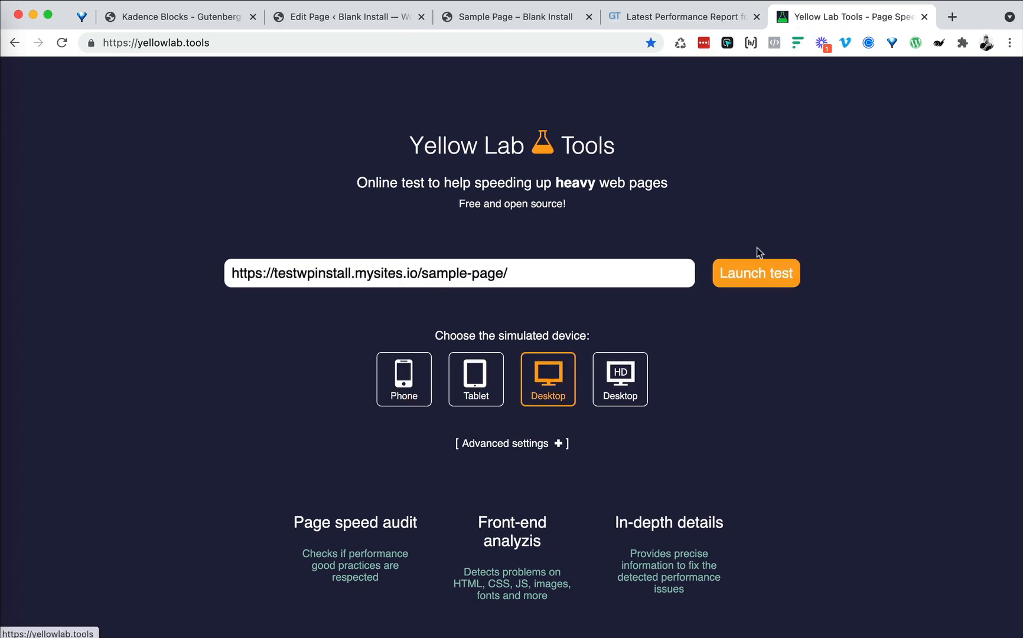
click(618, 380)
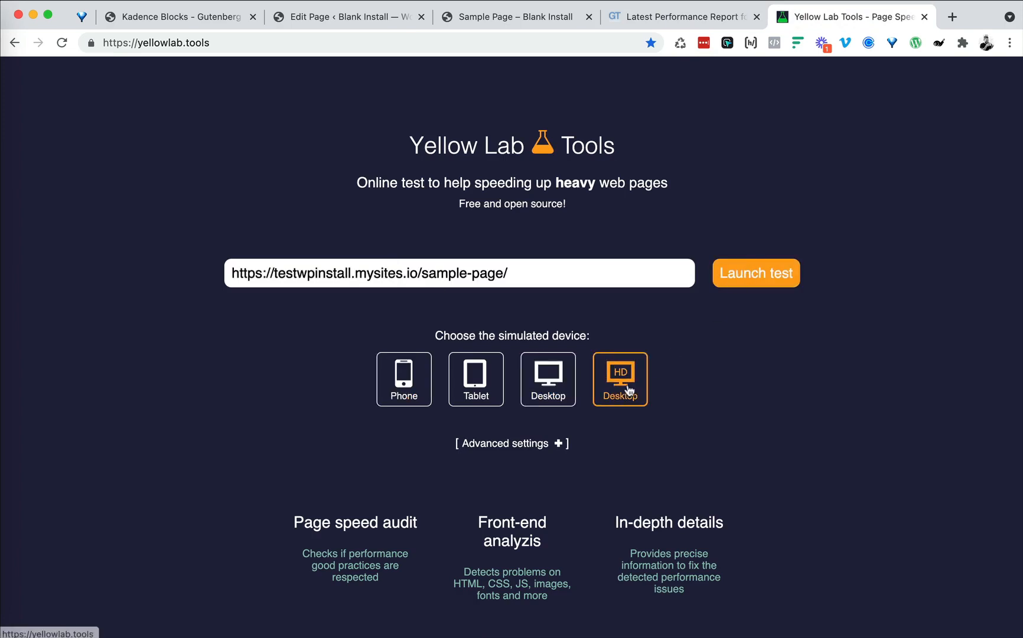
click(777, 272)
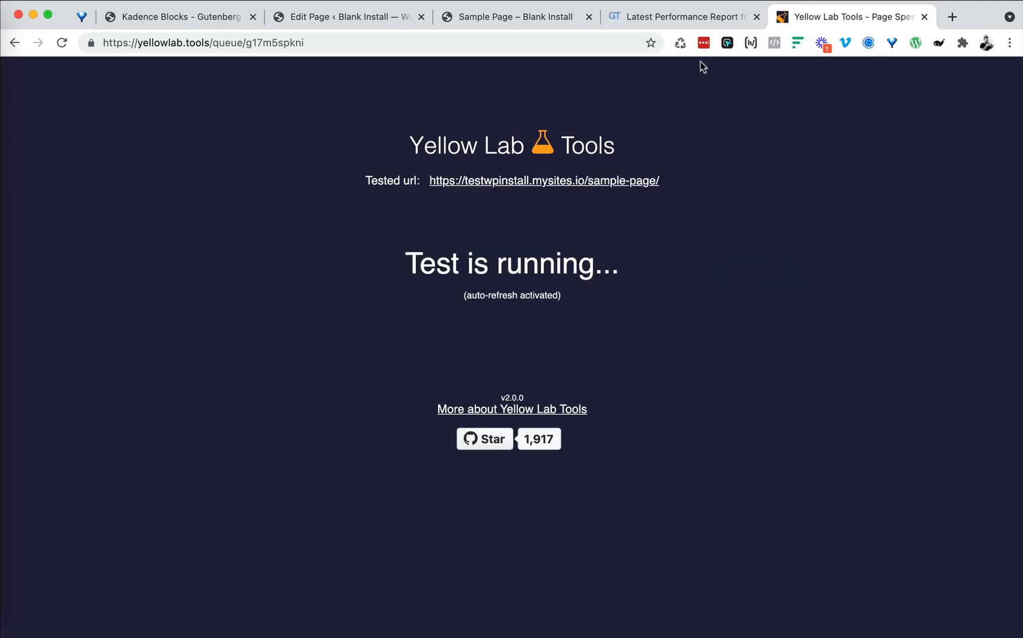
- Switch to the GTmetrix report and examine the Sample Page's requests and sizes in the waterfall chart
click(680, 18)
scroll(422, 319, down, 3)
click(403, 323)
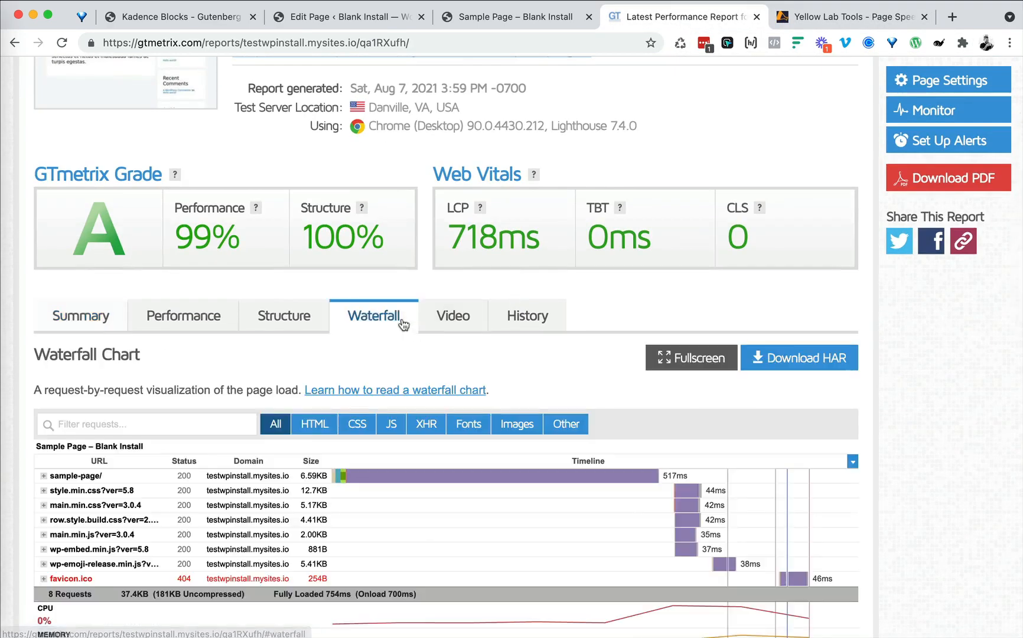
scroll(403, 323, down, 3)
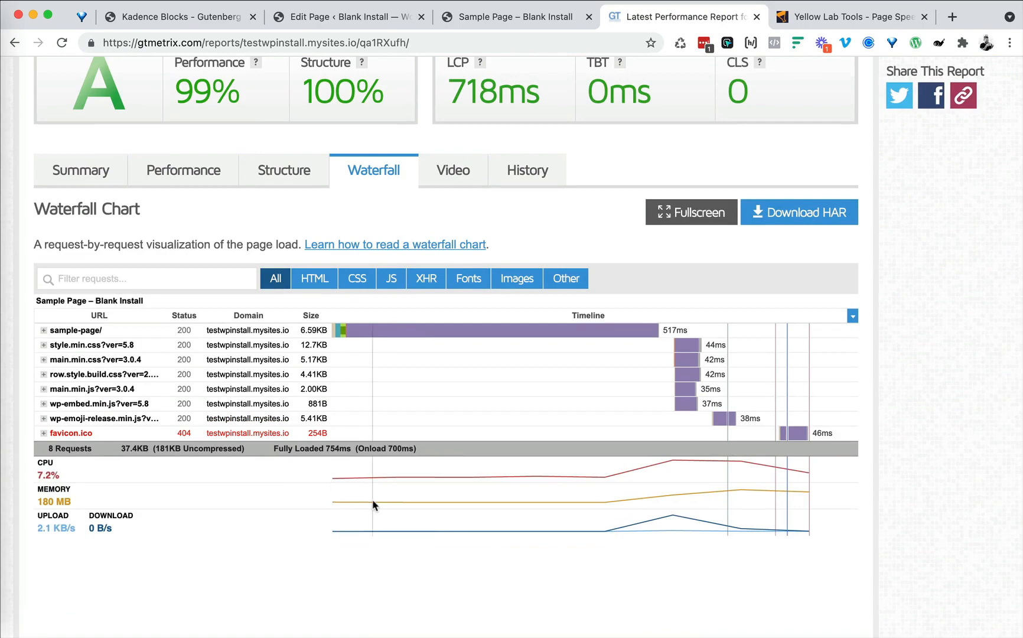
- Review the GTmetrix grade and Web Vitals against the request waterfall for the Sample Page
scroll(373, 505, up, 5)
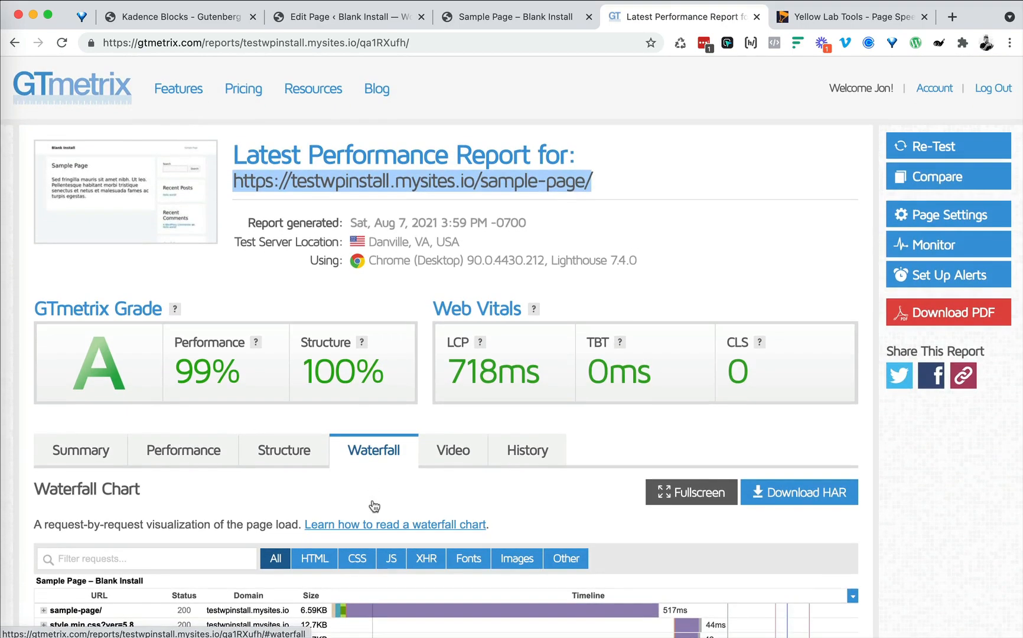
scroll(374, 507, down, 4)
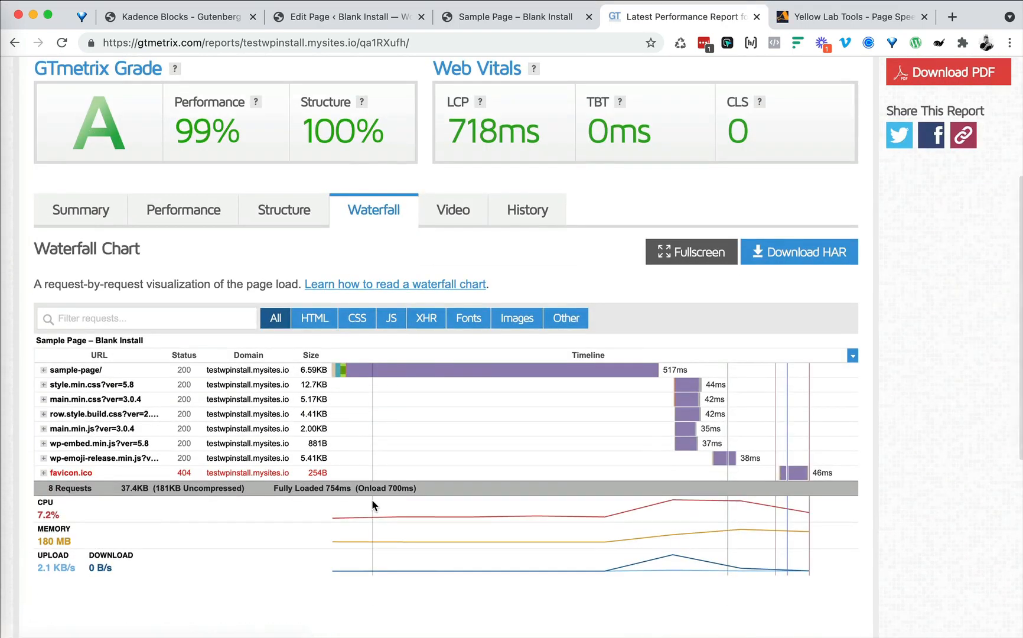
scroll(333, 442, up, 1)
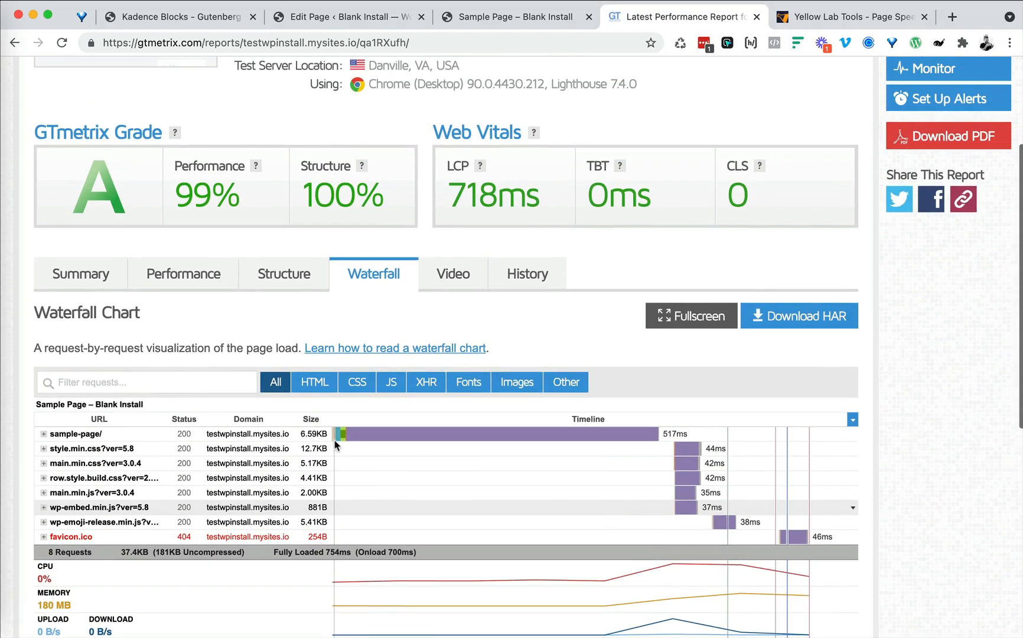
scroll(335, 444, up, 3)
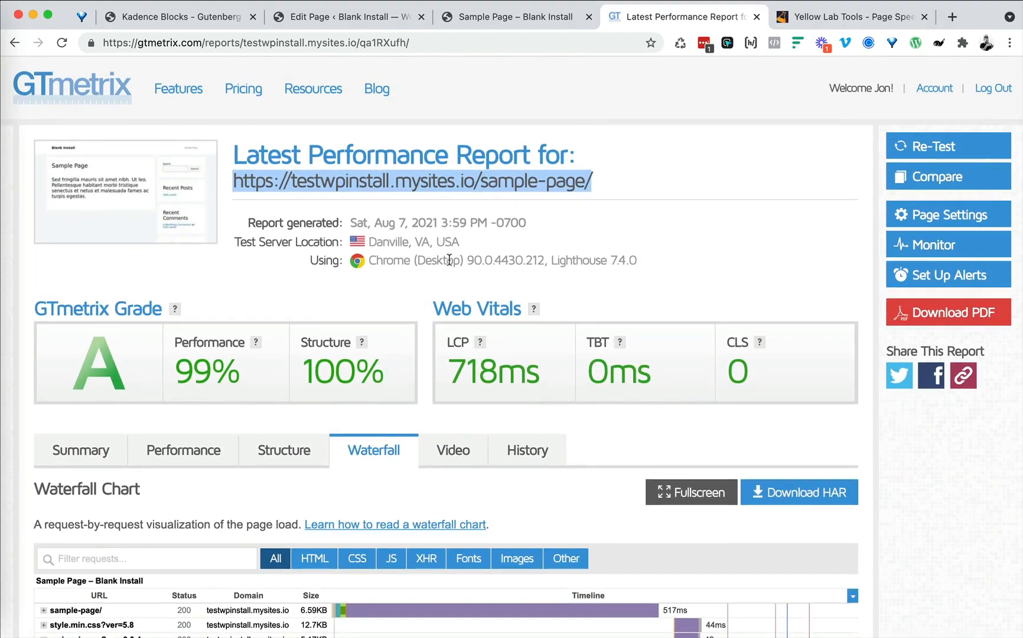
- Switch to the Yellow Lab Tools result, view the DOM elements count details and return to the score dashboard
click(830, 18)
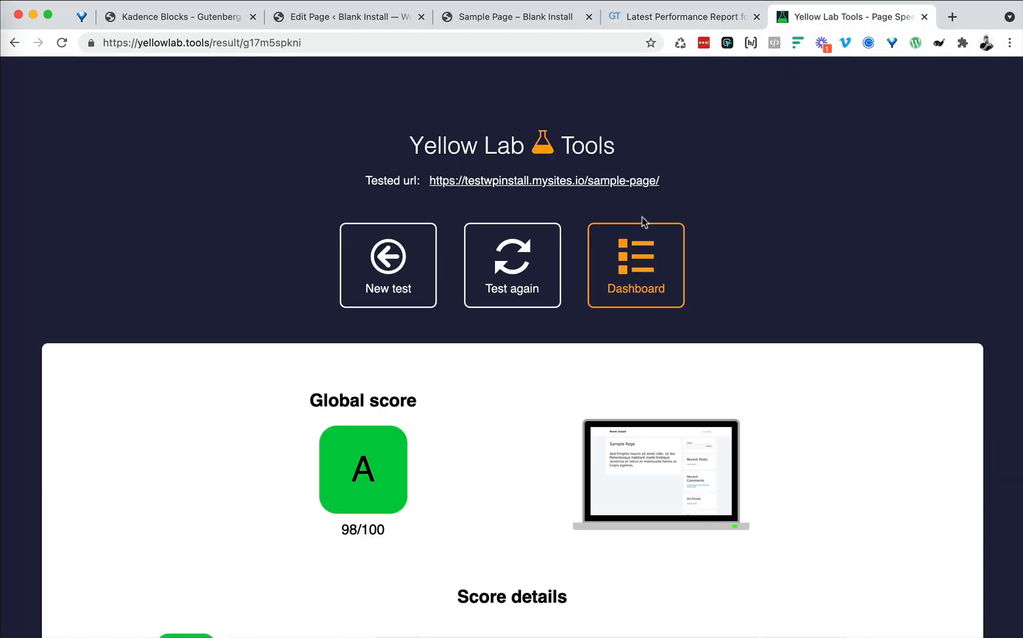
scroll(622, 258, down, 9)
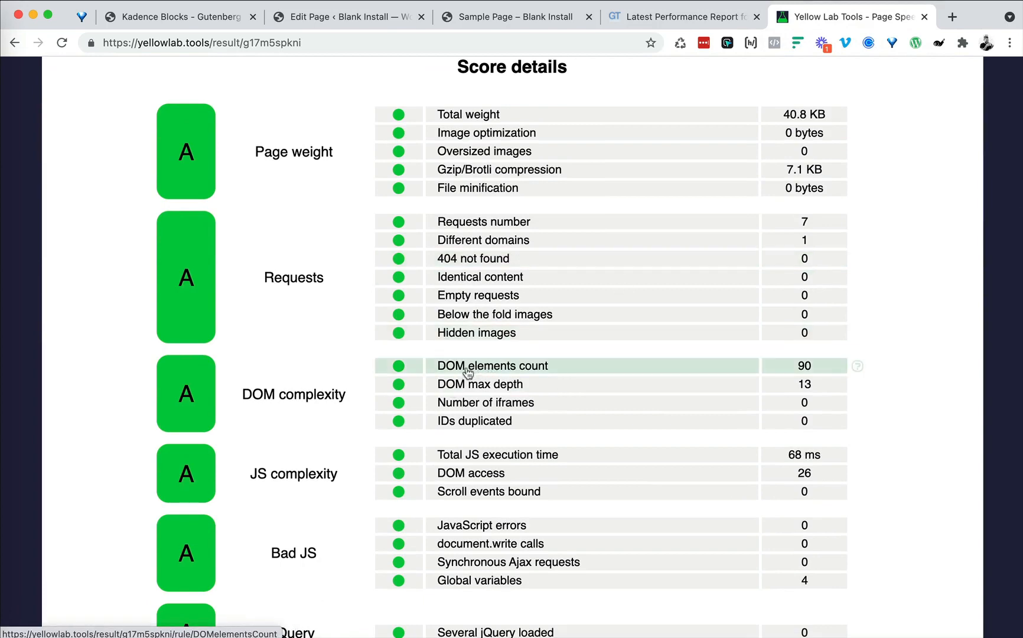
click(538, 371)
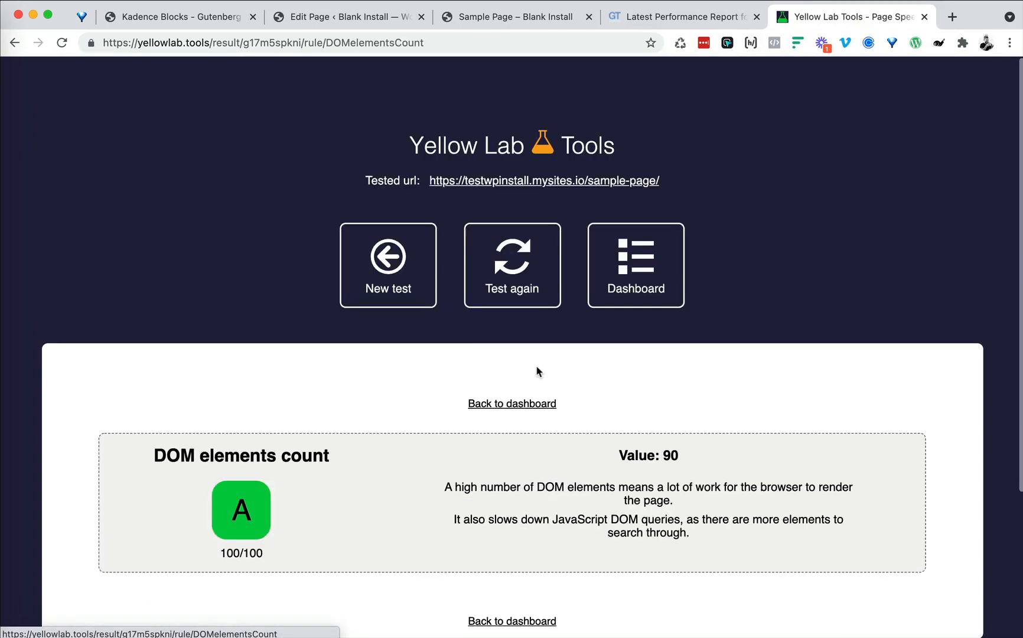
scroll(539, 370, down, 4)
scroll(493, 321, left, 3)
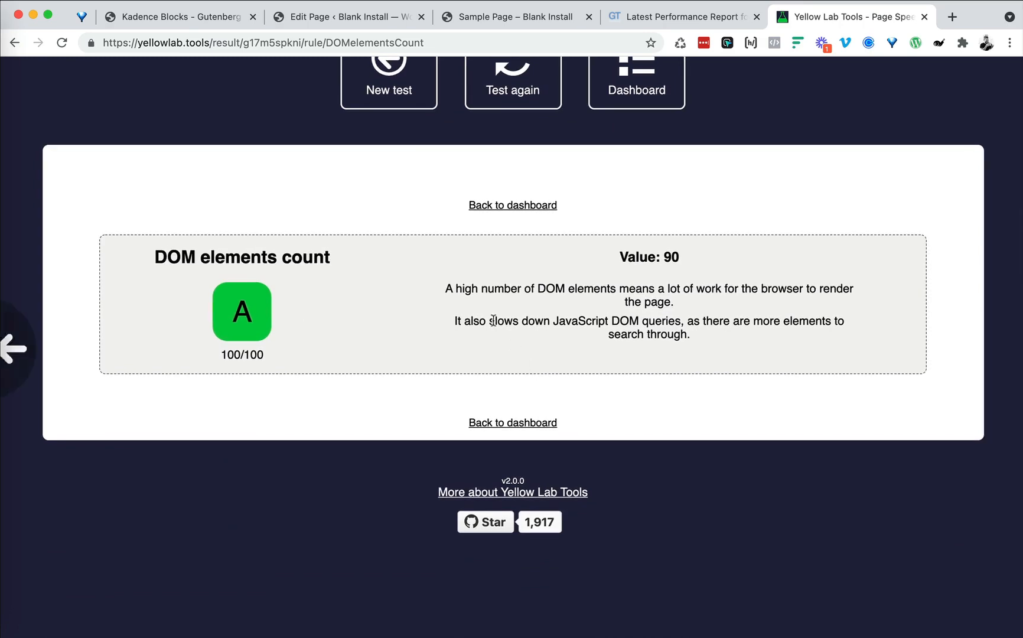
click(14, 43)
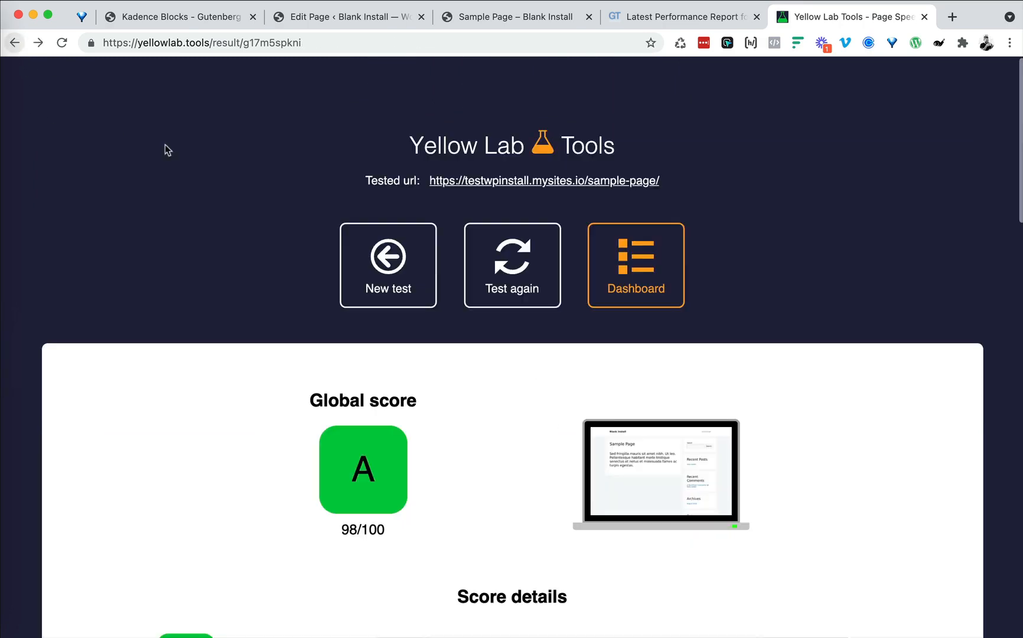
- Open the DOM max depth details from the score list and view the offender's element tree
scroll(423, 373, down, 8)
scroll(423, 373, down, 3)
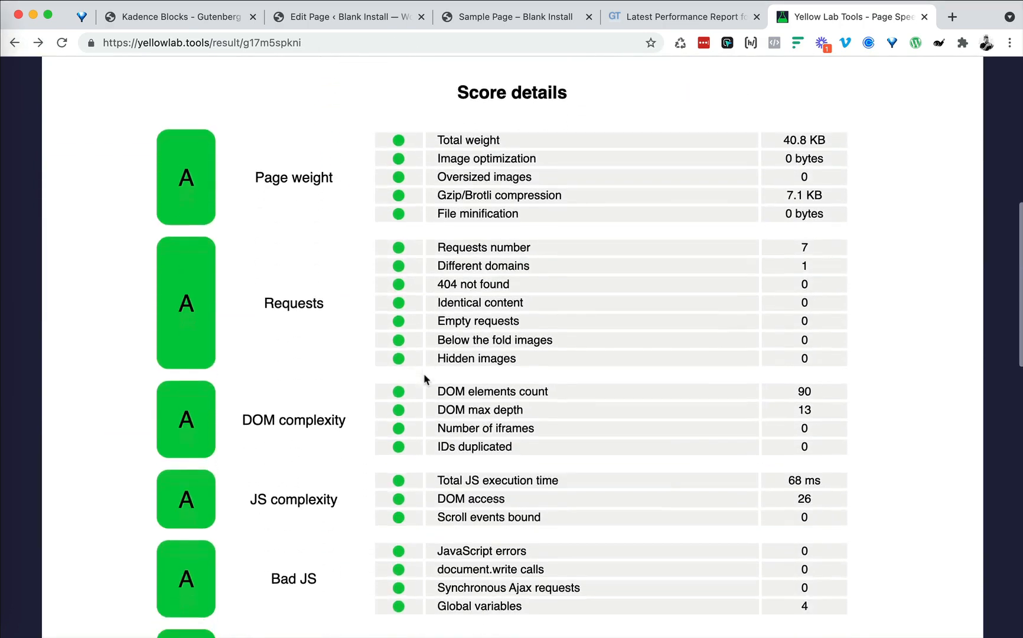
click(480, 387)
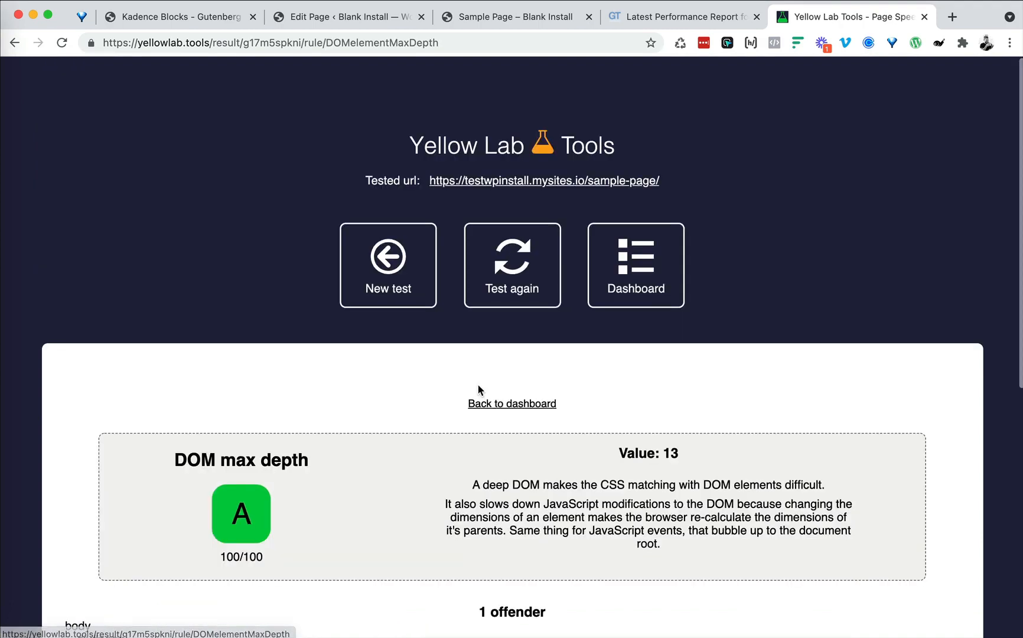
scroll(478, 390, down, 10)
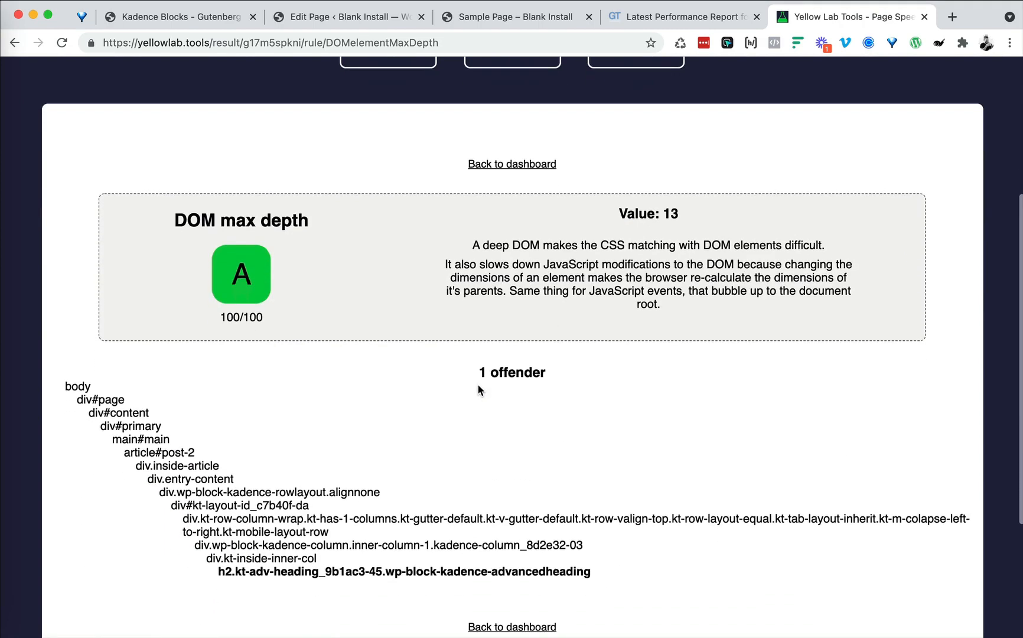
scroll(479, 386, up, 2)
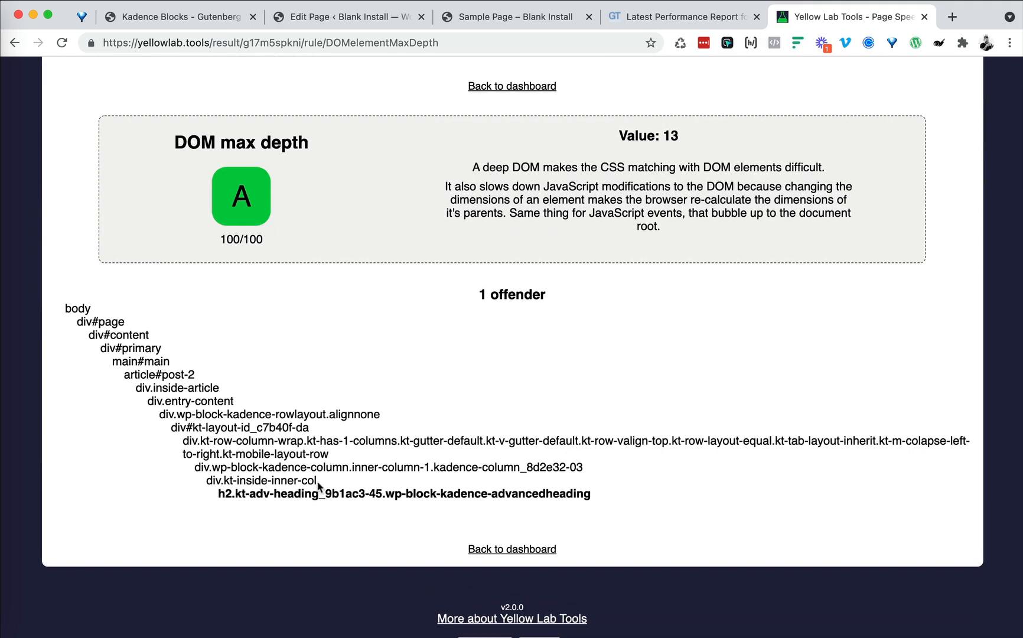
- Examine the nested Kadence wrapper divs in the offender tree by highlighting the inner column, column block and row layout entries
drag(317, 484, 209, 483)
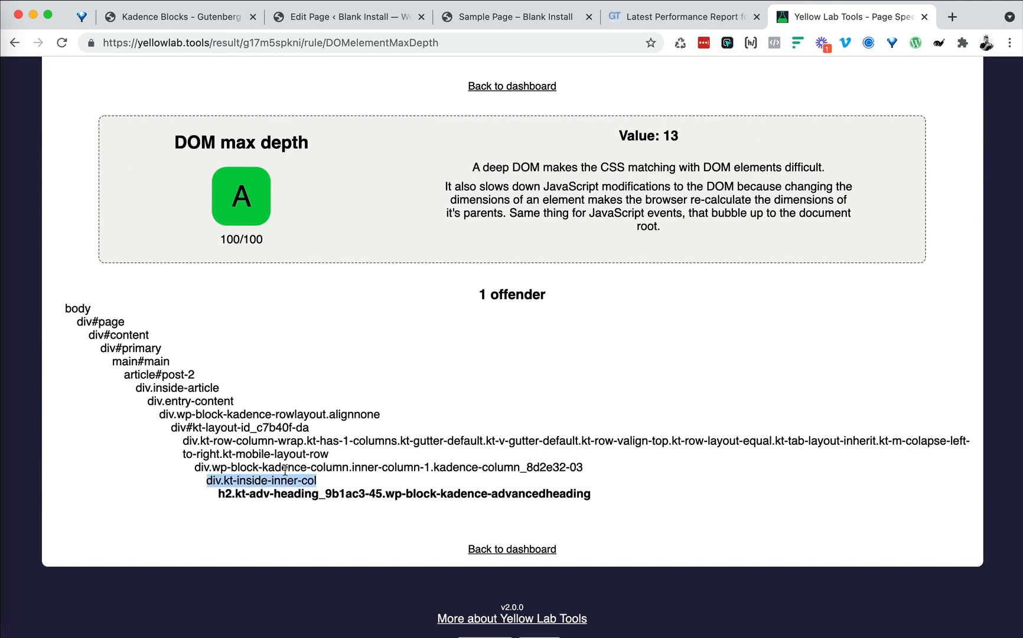
drag(210, 468, 571, 472)
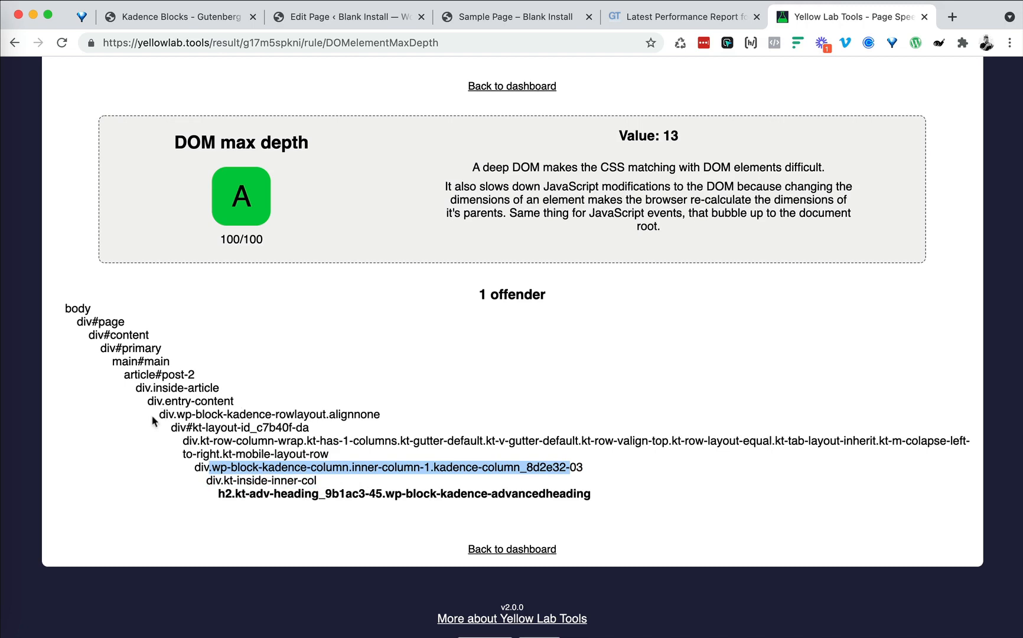
drag(159, 417, 382, 421)
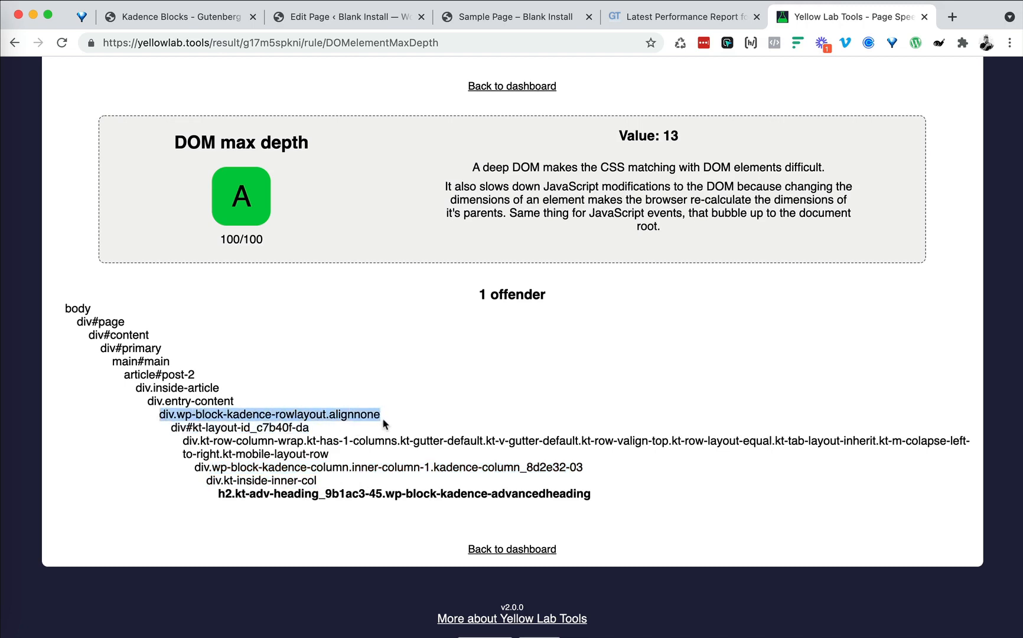
double_click(190, 441)
drag(238, 467, 427, 470)
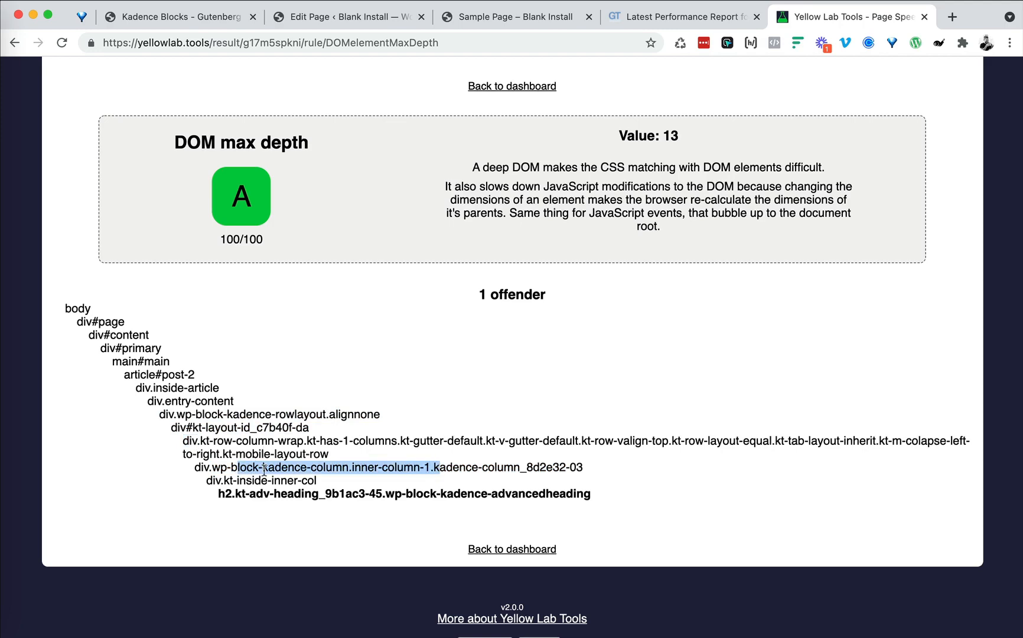
scroll(264, 468, up, 5)
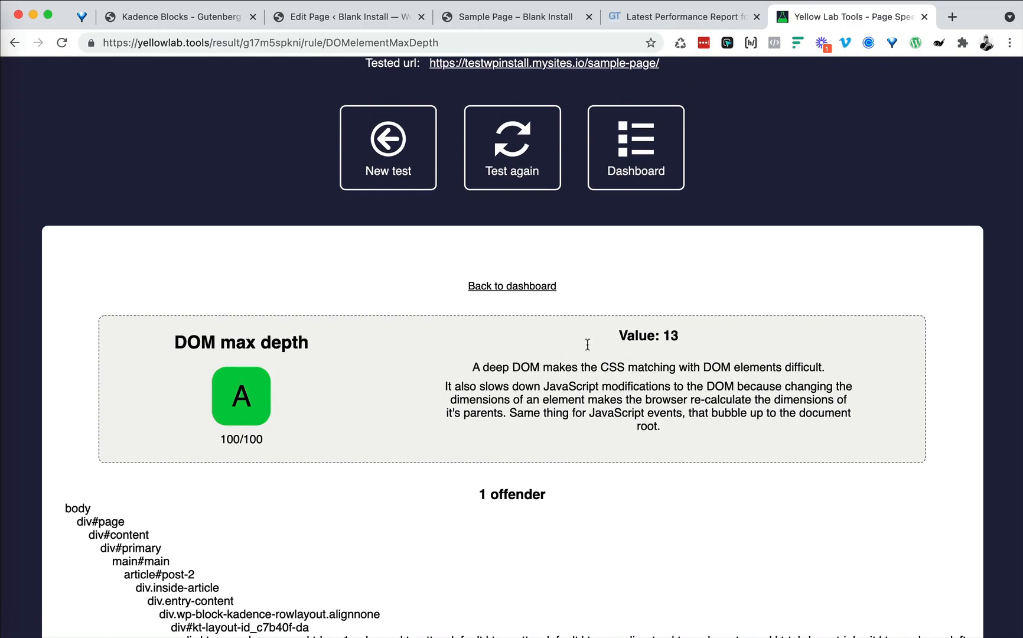
- Open a new Yellow Lab Tools test form, and return to the GTmetrix report to re-check its scores and waterfall
click(381, 145)
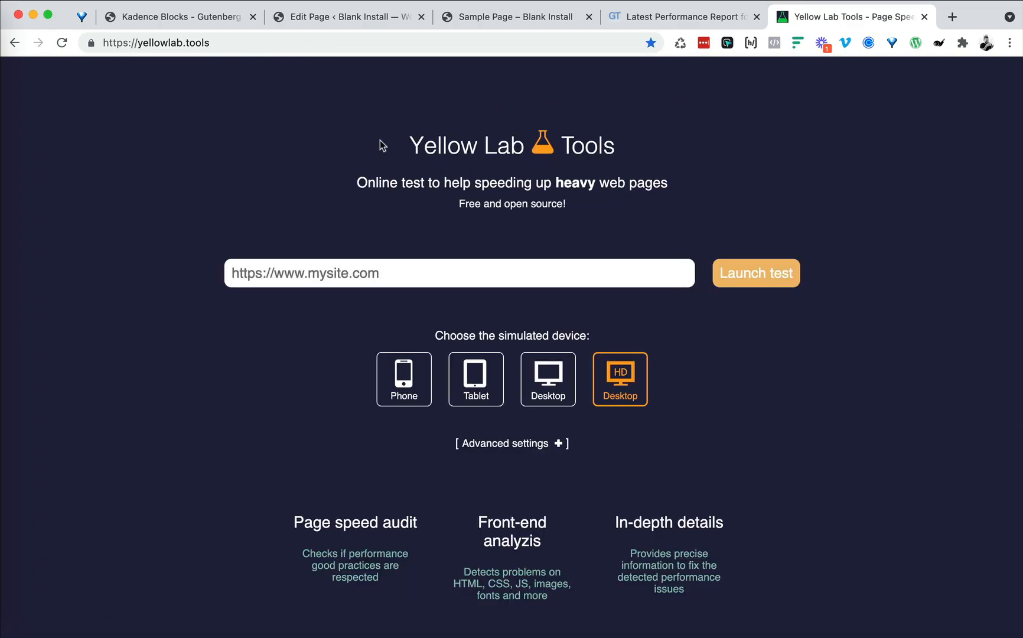
click(681, 23)
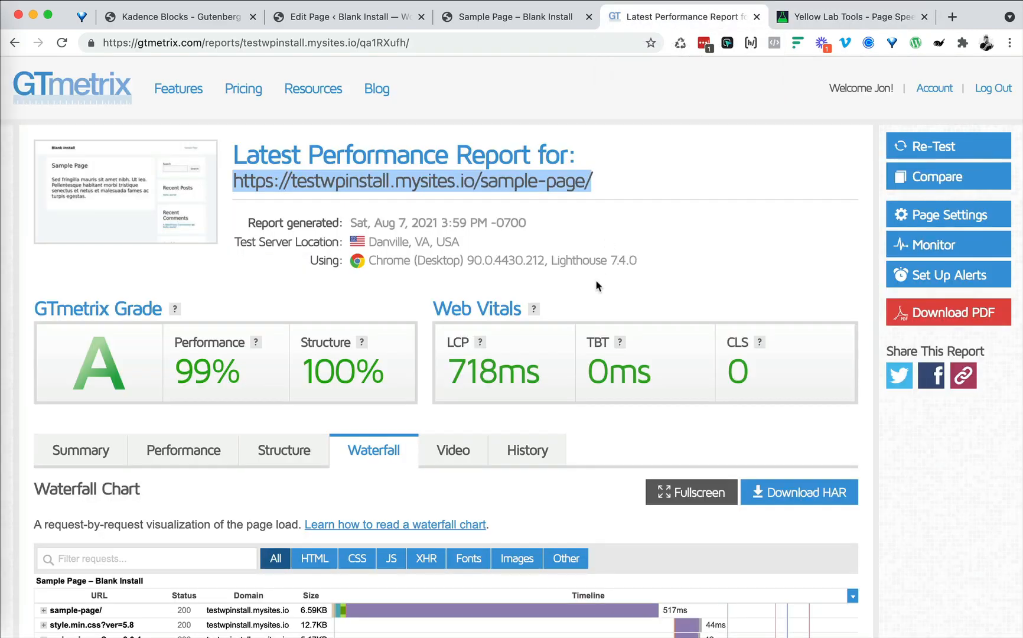
scroll(596, 282, down, 3)
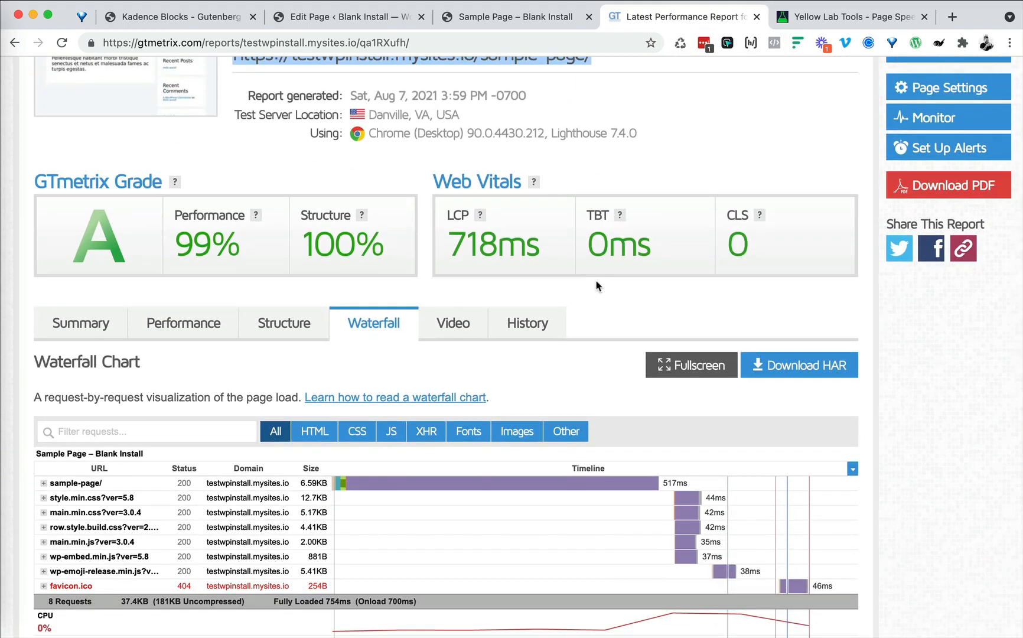
scroll(596, 285, down, 1)
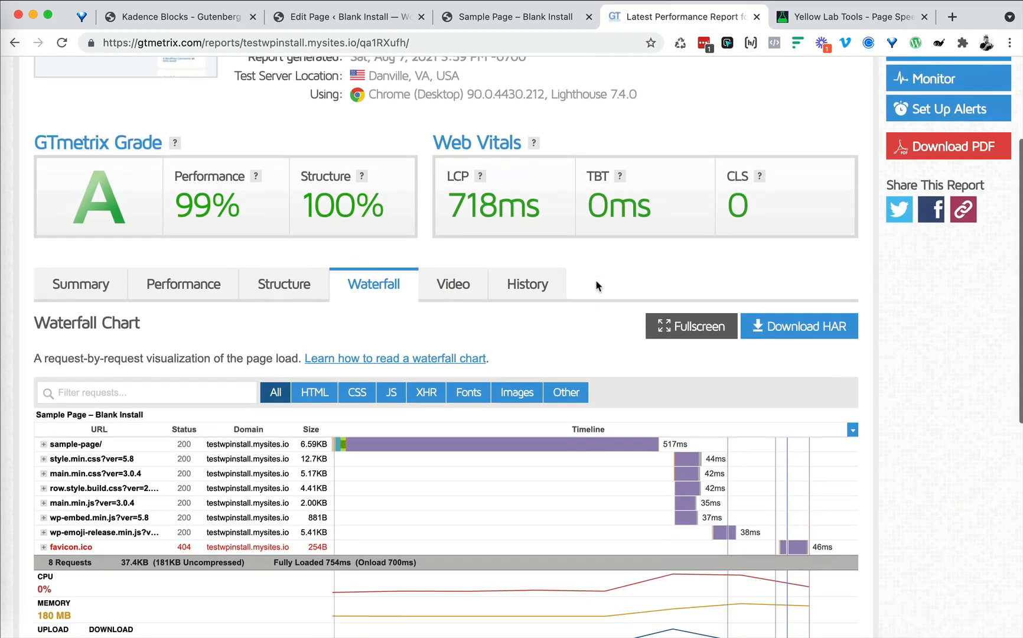
- Switch to the Sample Page editor and inspect the Row Layout, Section and Advanced Heading nesting in the block navigation tree
click(346, 17)
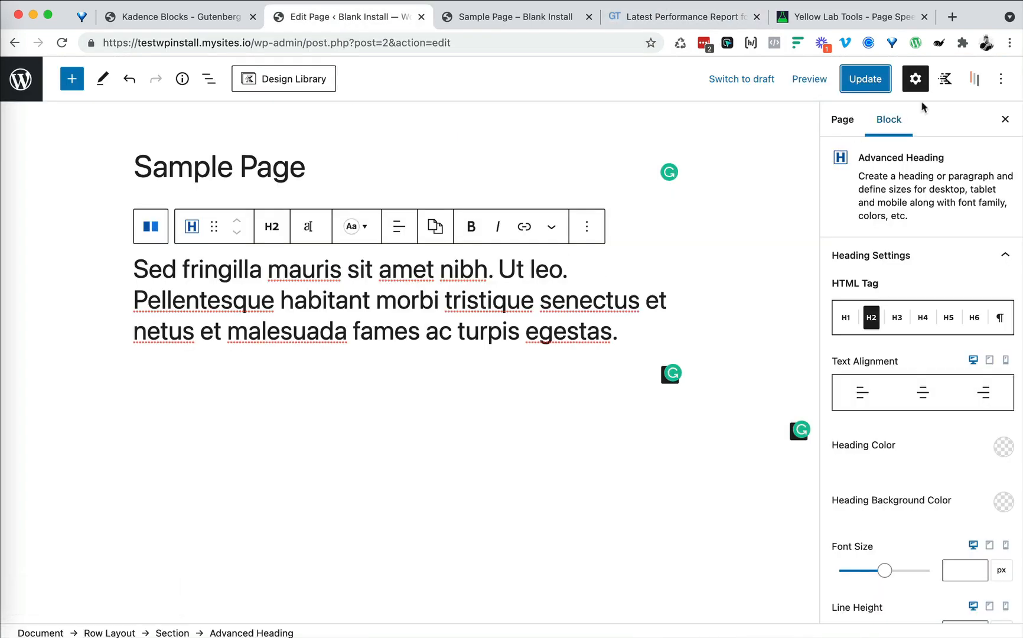
click(974, 81)
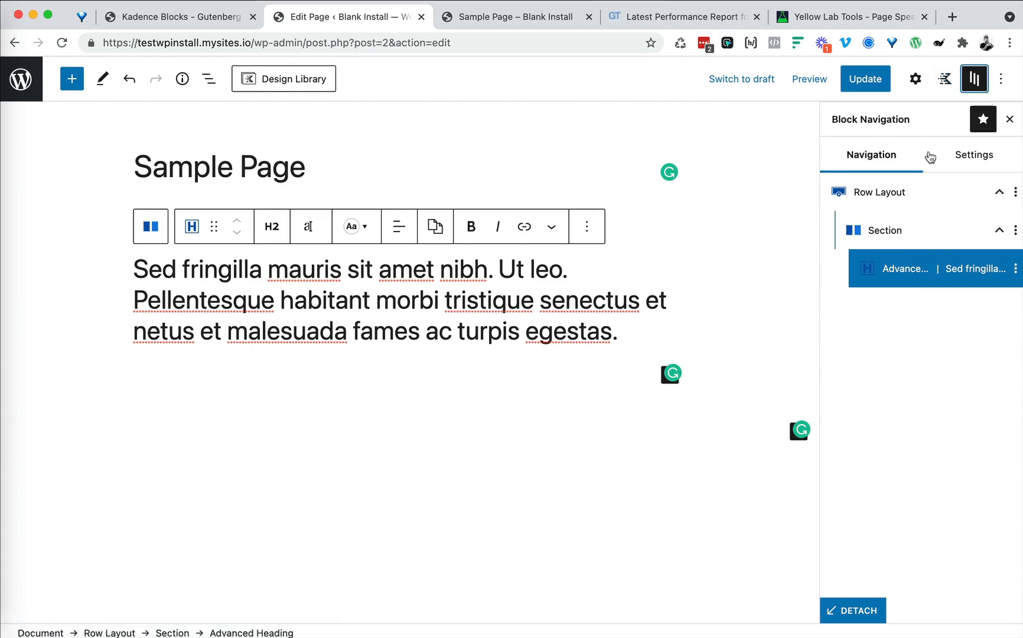
click(864, 197)
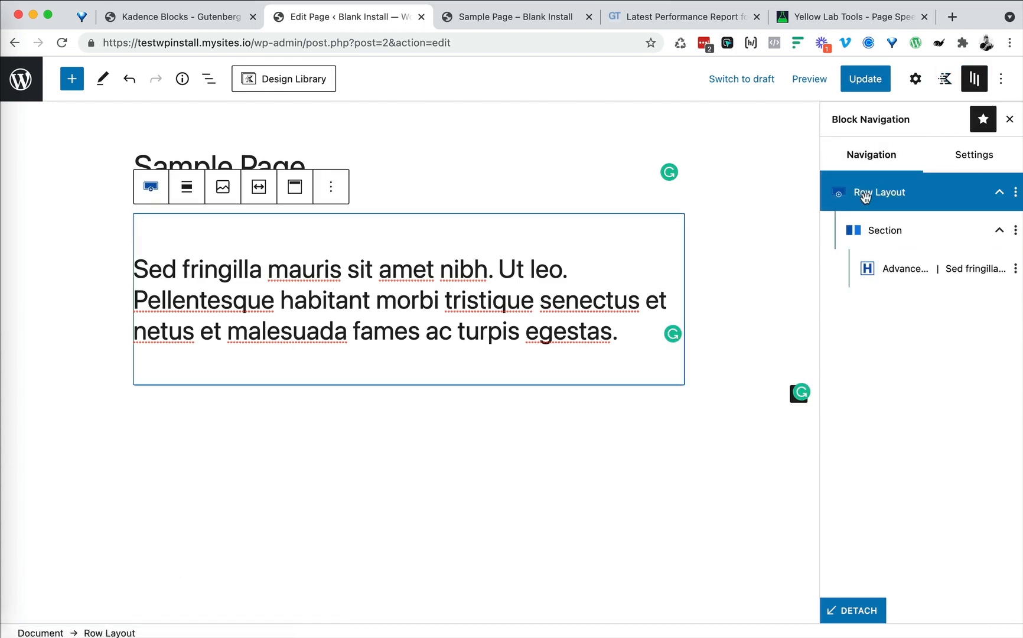
click(875, 233)
click(905, 267)
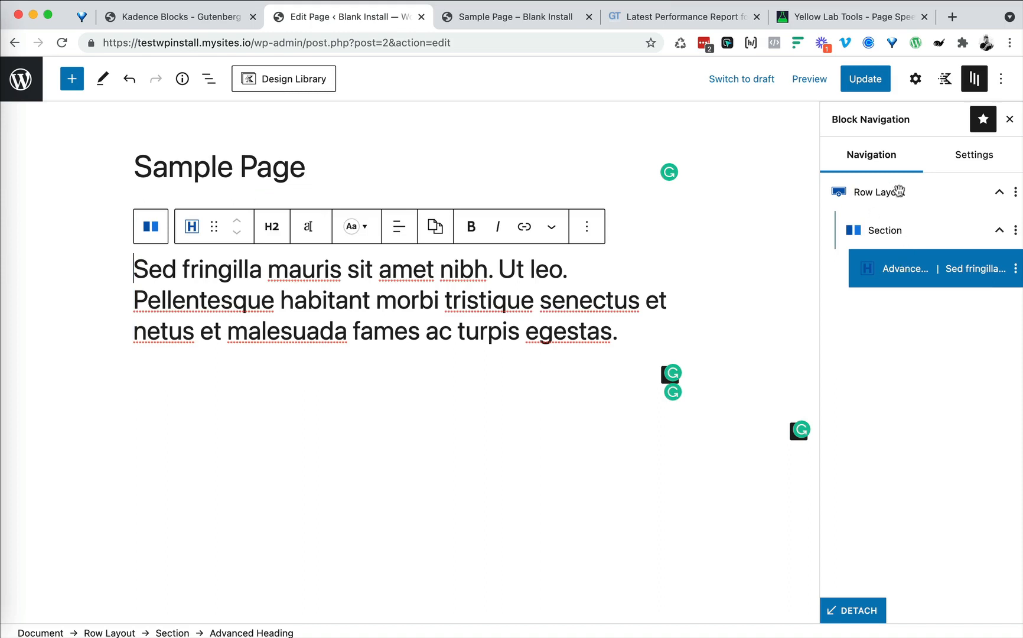
click(880, 231)
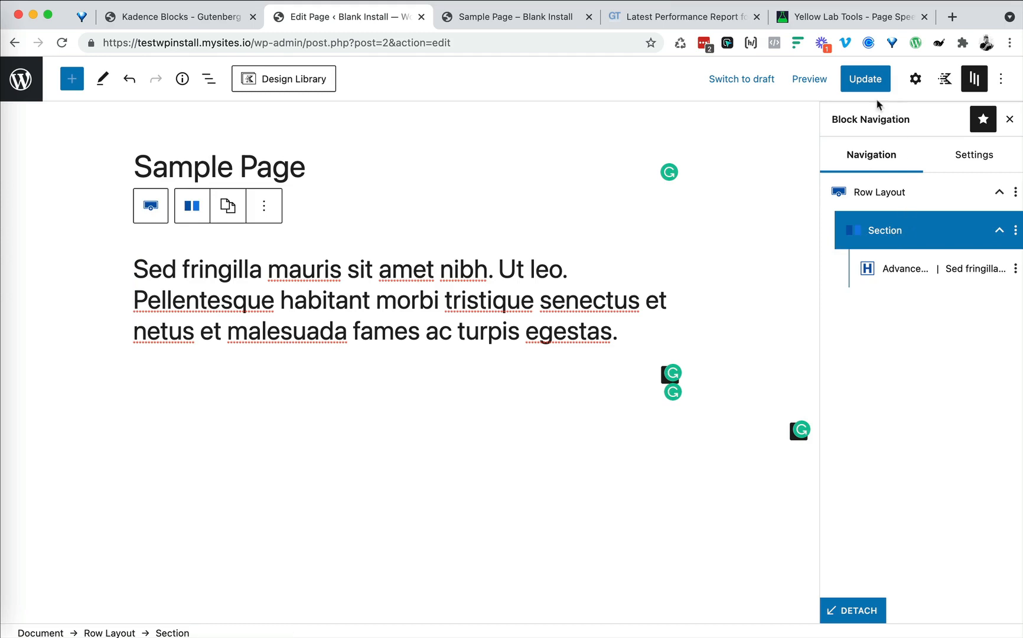
- Open the block settings for the parent Row Layout and set its desktop columns to 2
click(916, 83)
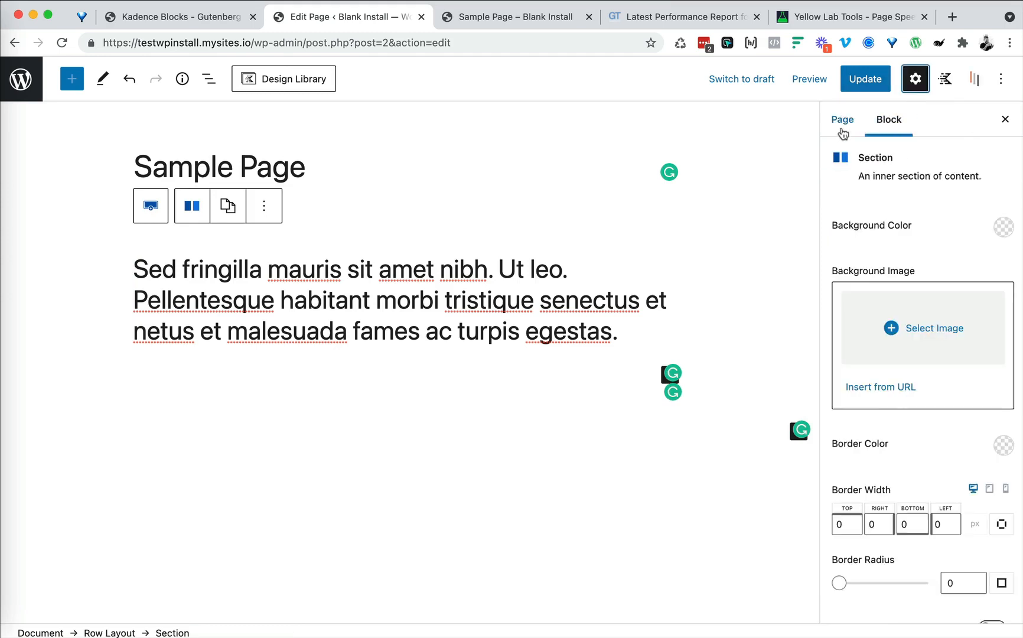
click(842, 122)
click(887, 124)
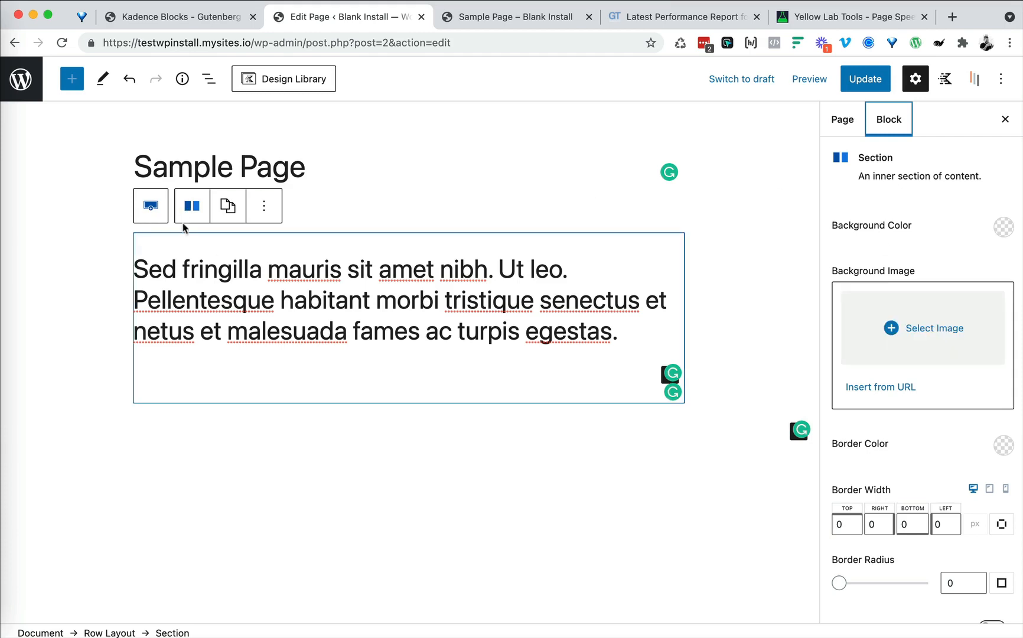
click(152, 211)
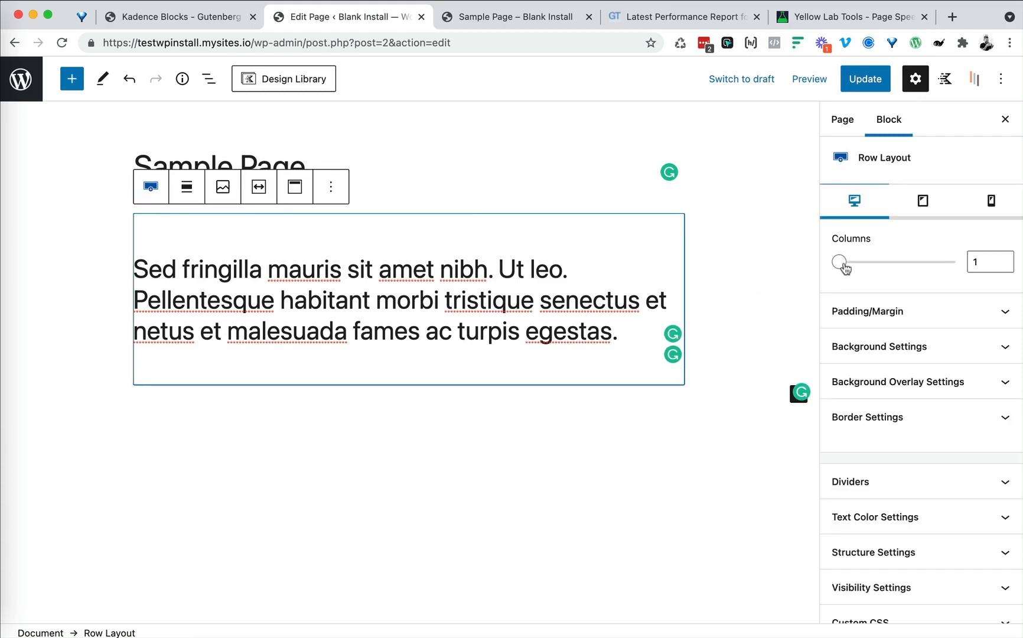
drag(839, 262, 866, 263)
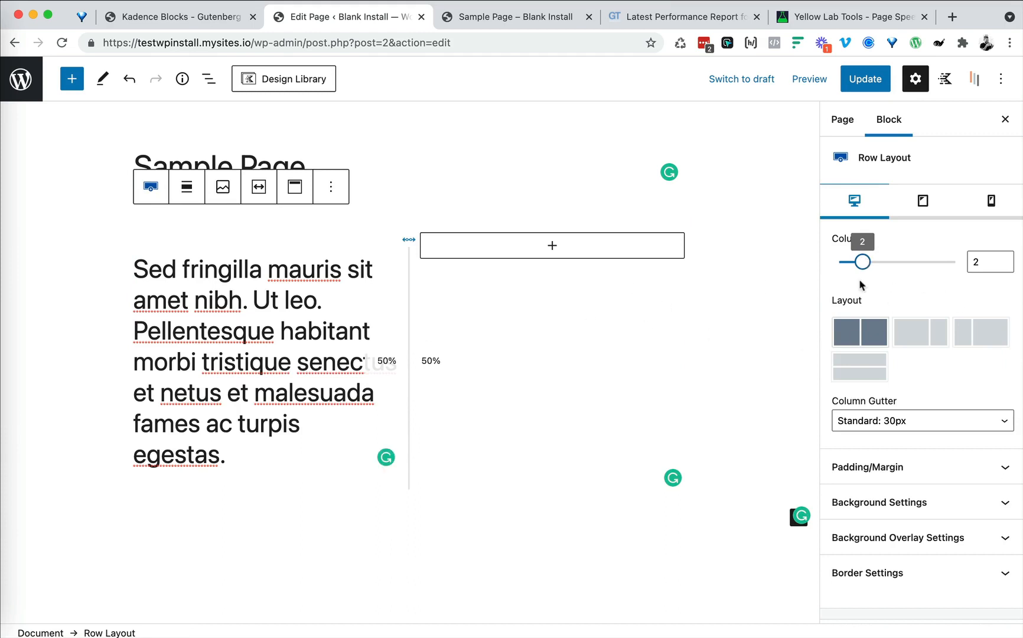
- Reopen the block navigation tree and inspect both Sections, the Advanced Heading and their parent Row Layout by selecting each
click(974, 79)
click(892, 232)
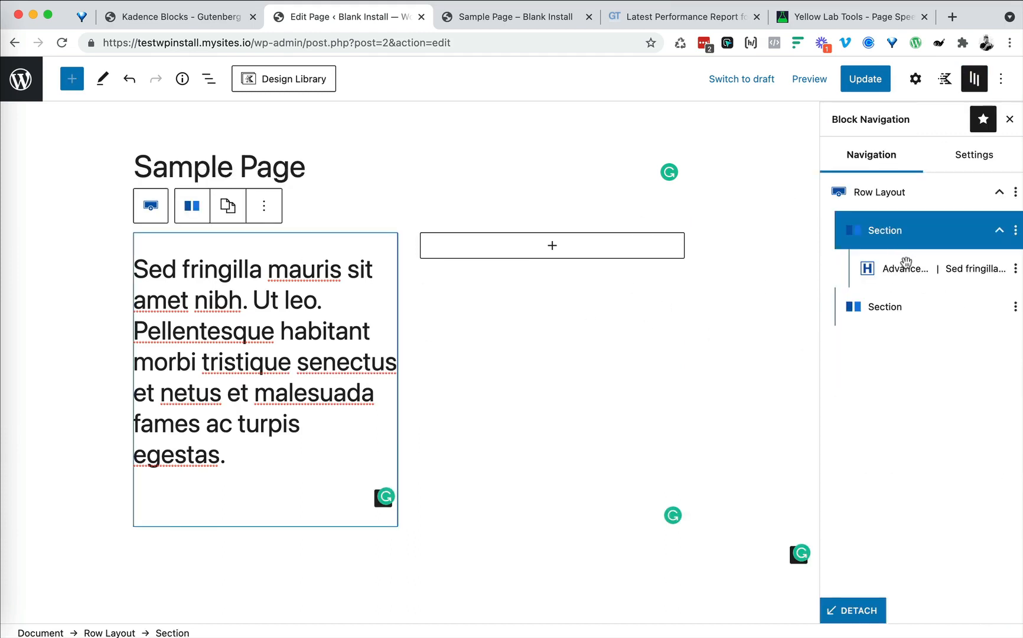
click(905, 267)
click(886, 236)
click(893, 310)
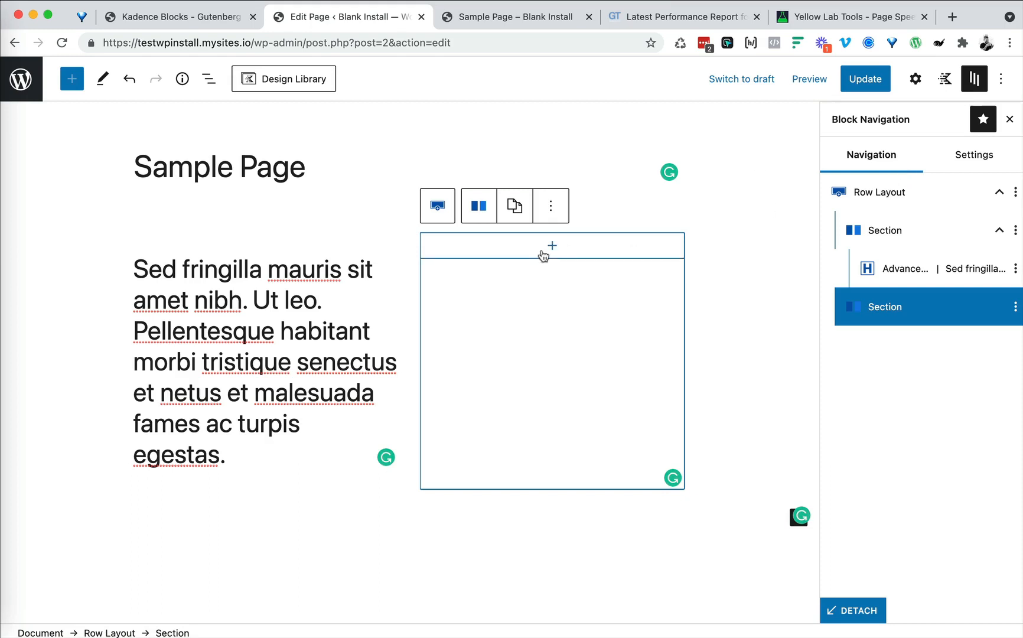
click(876, 193)
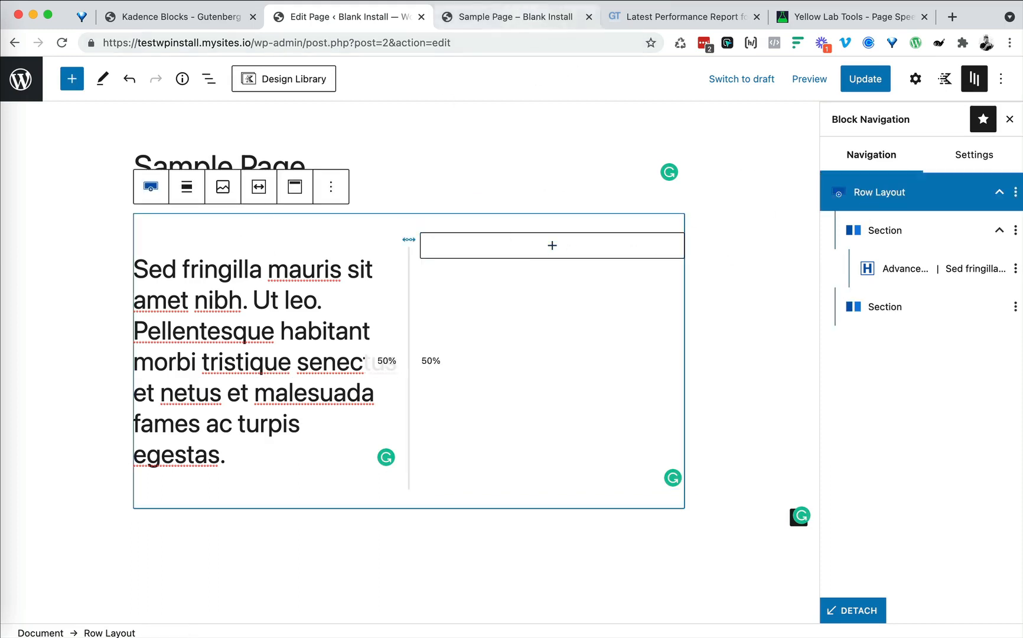
click(519, 0)
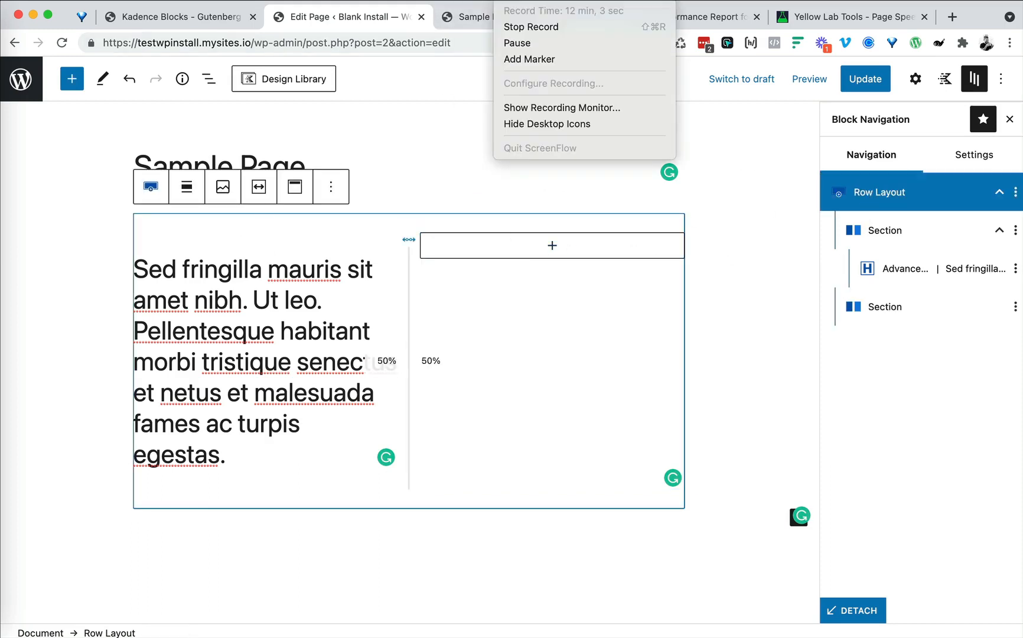
click(517, 41)
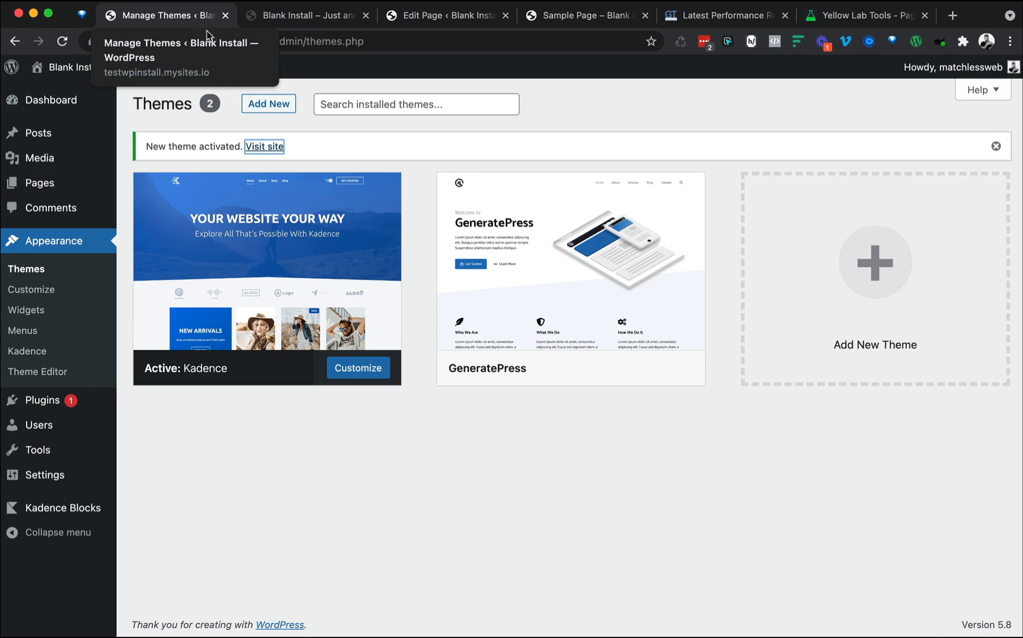
- Review the active Kadence theme on the Themes page, the Sample Page in the editor and the site's home page
mouse_move(258, 249)
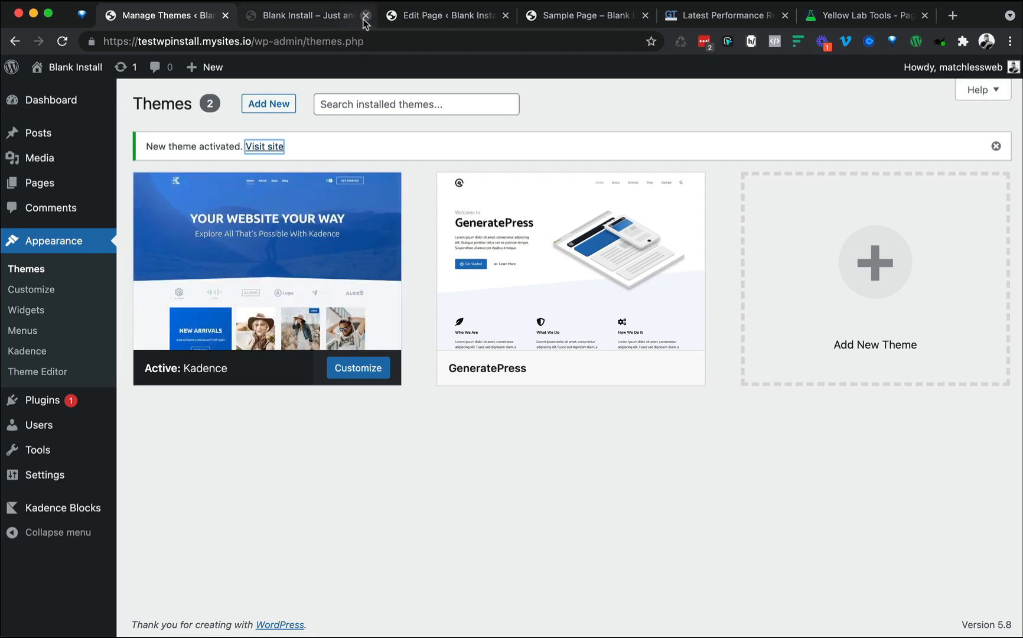
click(414, 18)
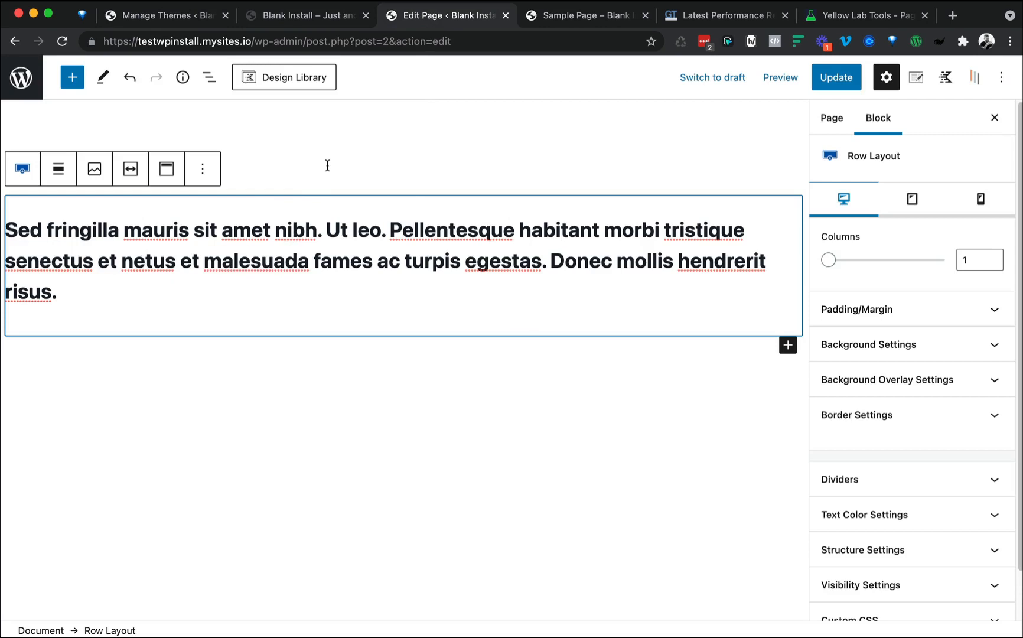
mouse_move(308, 208)
click(283, 21)
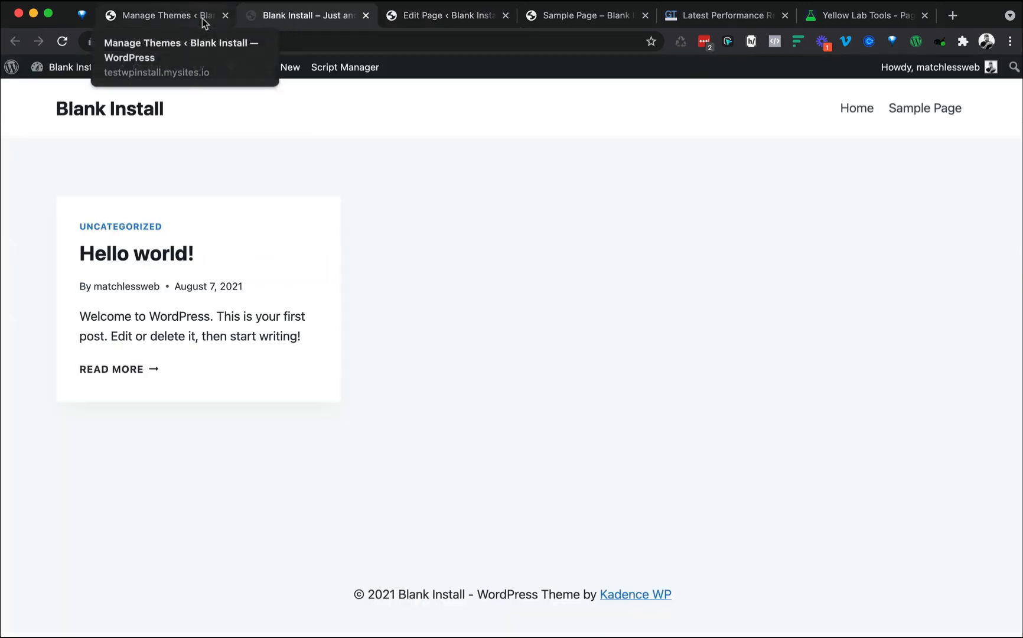
click(202, 18)
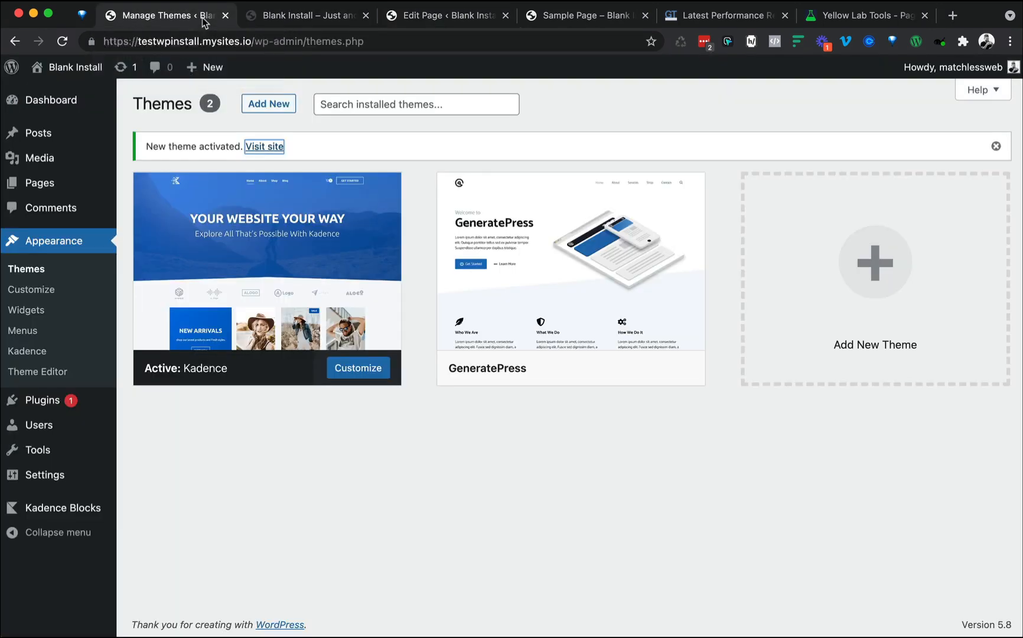
- Inspect the Advanced Heading's nesting in the Sample Page's block navigation tree and view the published page
click(433, 17)
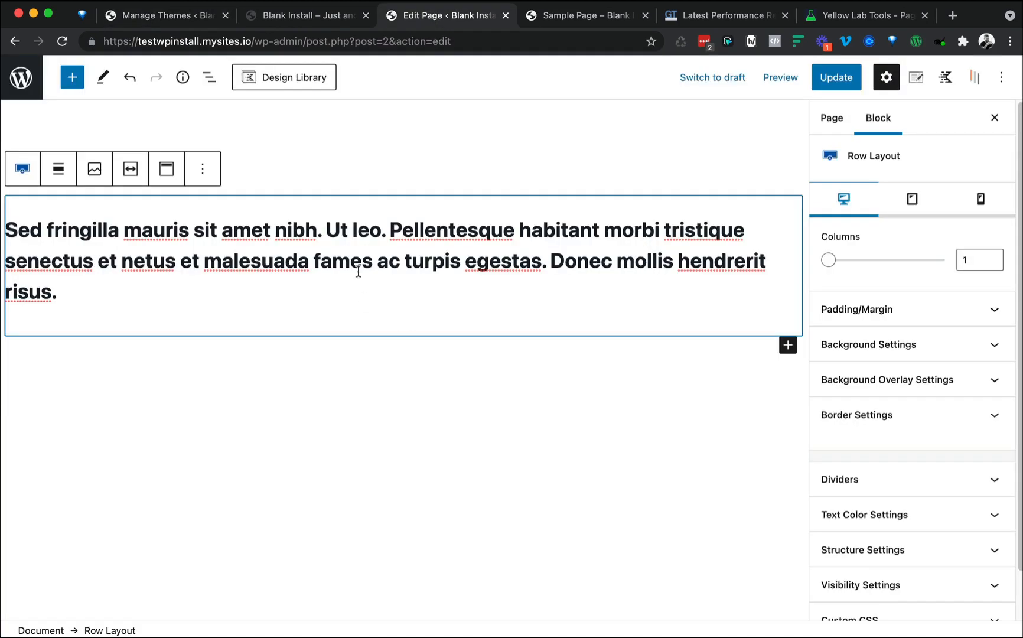
click(433, 267)
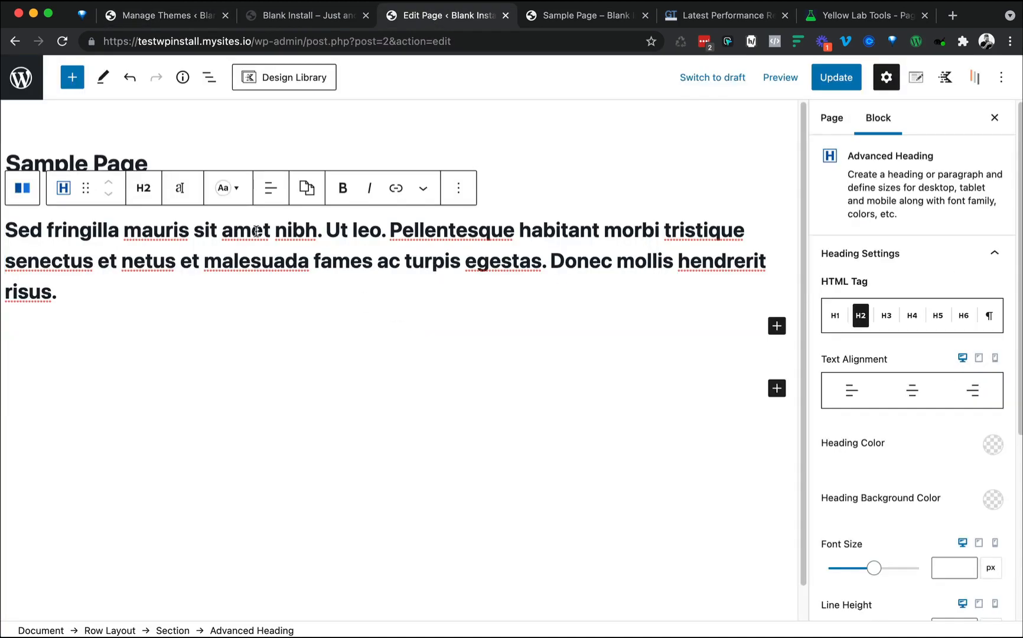
click(971, 81)
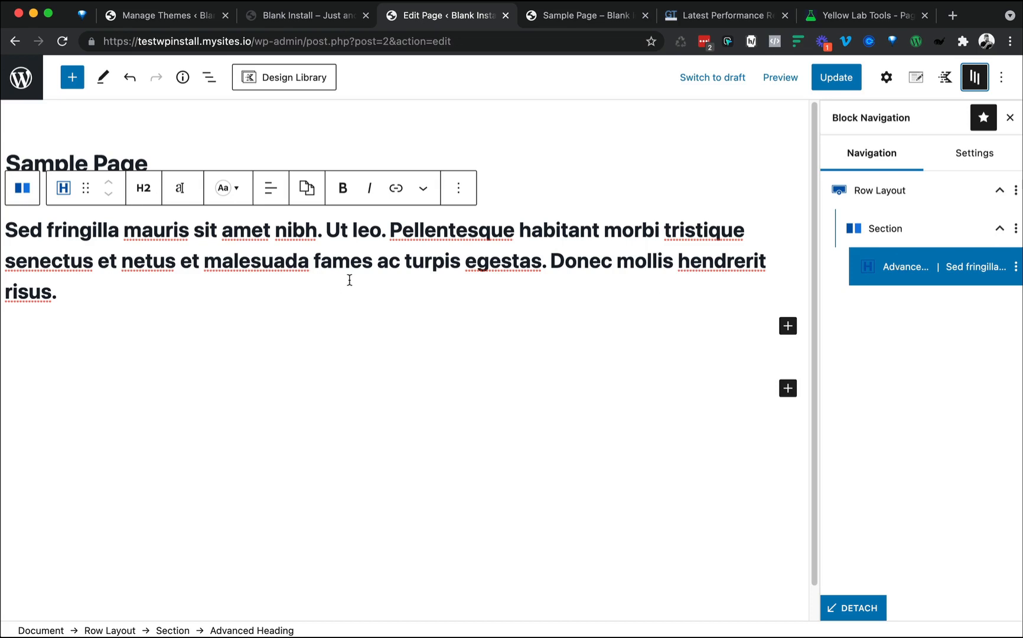
click(359, 264)
click(561, 23)
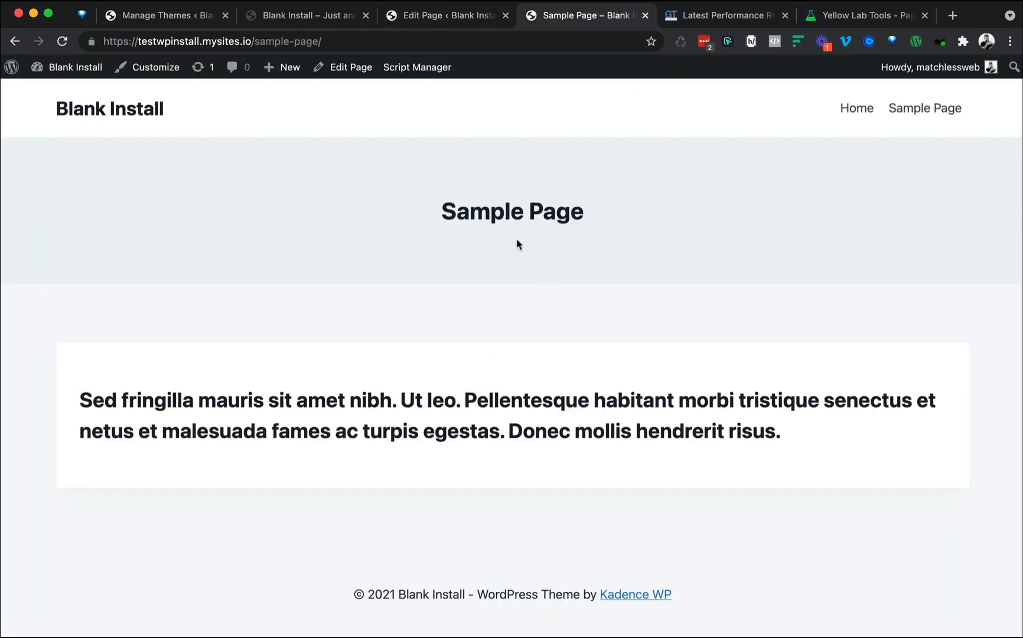
- Review the existing GTmetrix report and waterfall chart for the Sample Page, and run a re-test
click(733, 24)
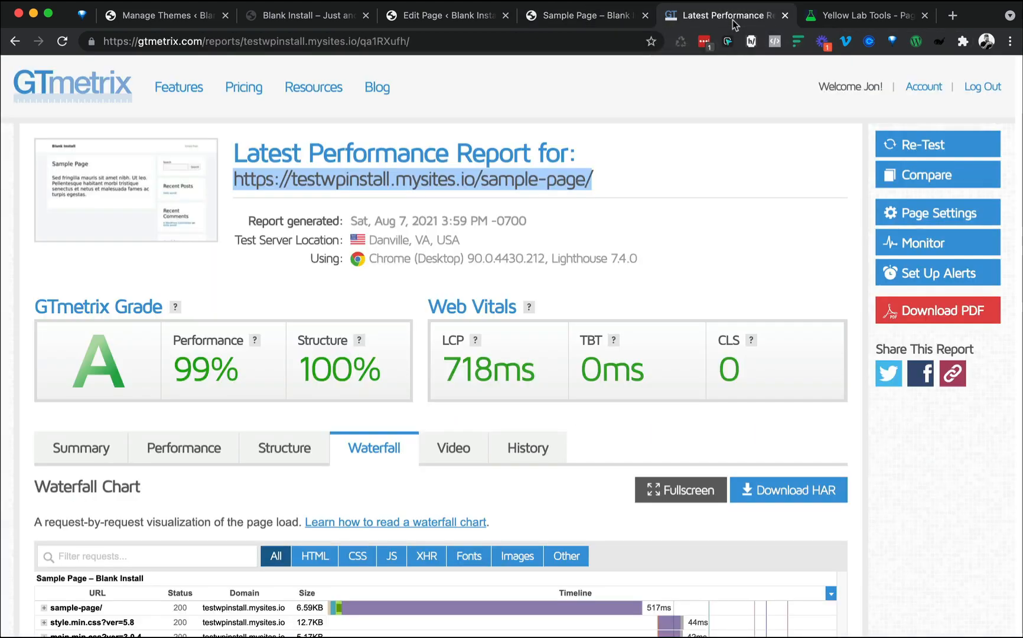
scroll(674, 137, down, 1)
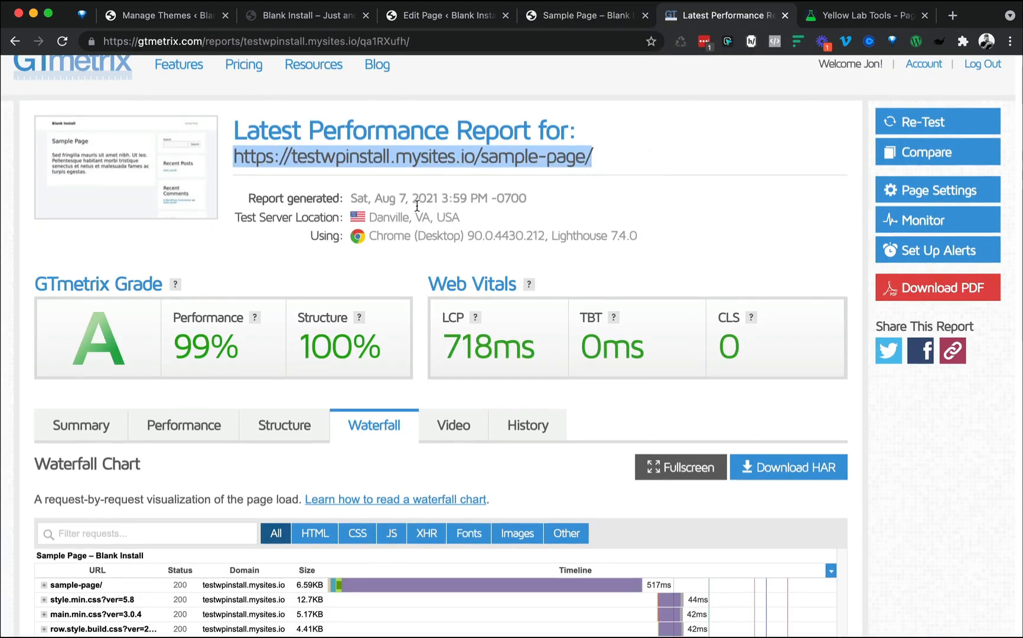
scroll(238, 523, down, 3)
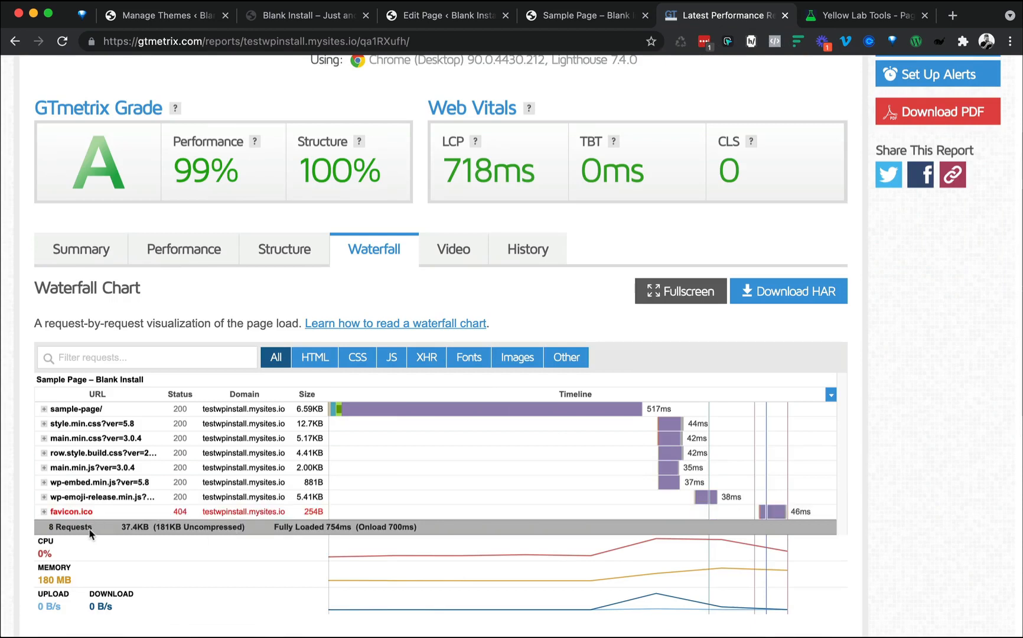
scroll(83, 497, up, 3)
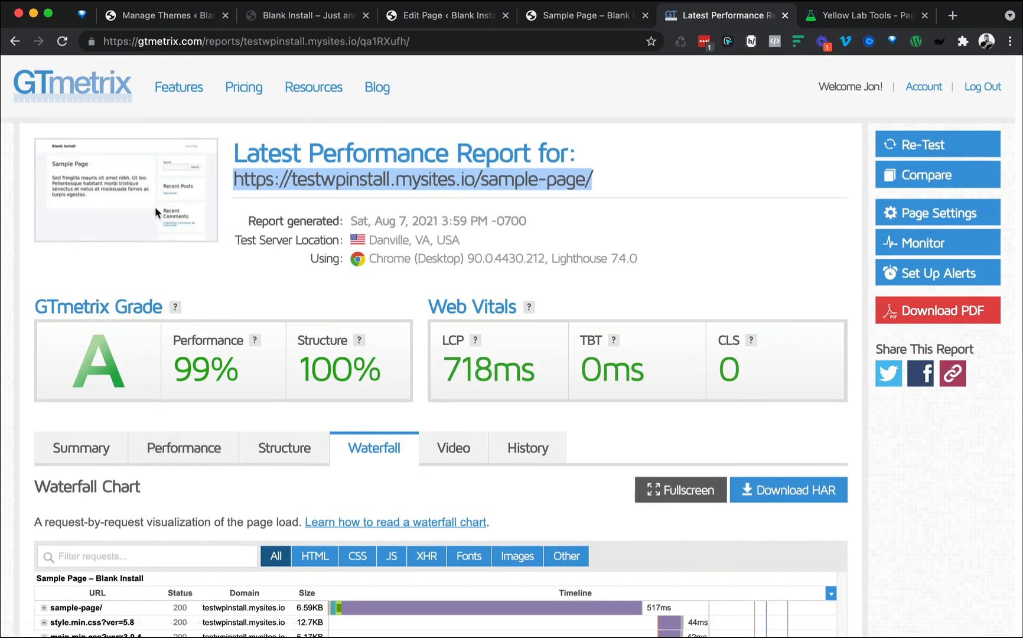
scroll(185, 193, down, 1)
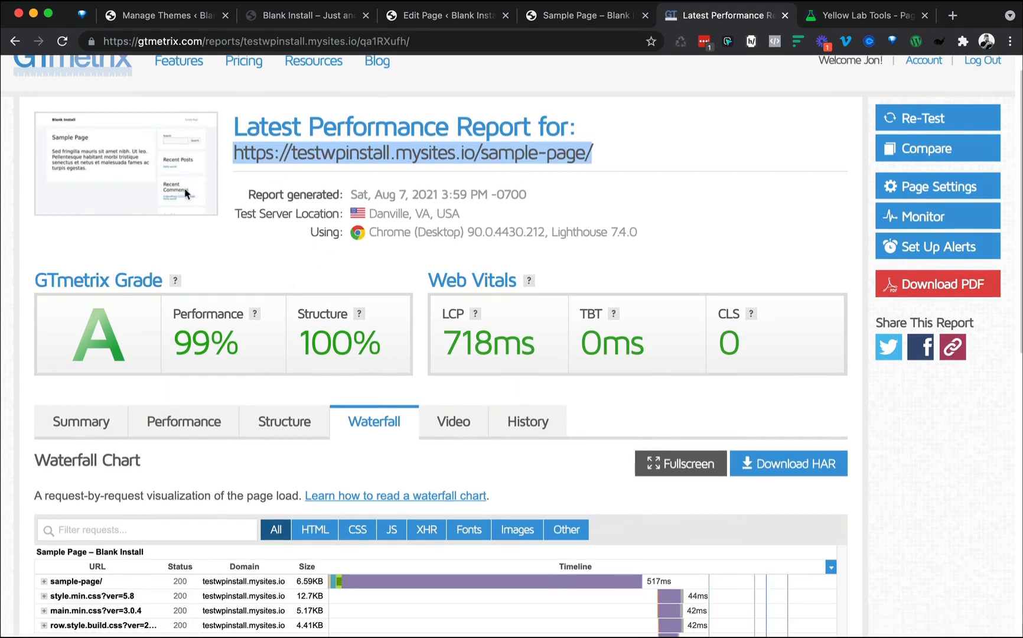
scroll(247, 213, up, 1)
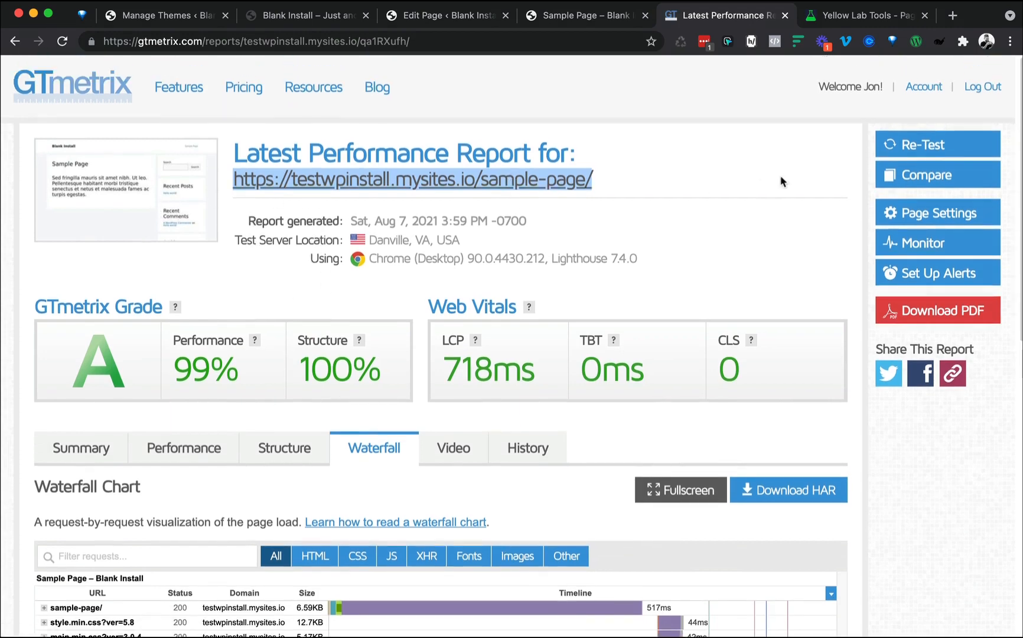
click(885, 148)
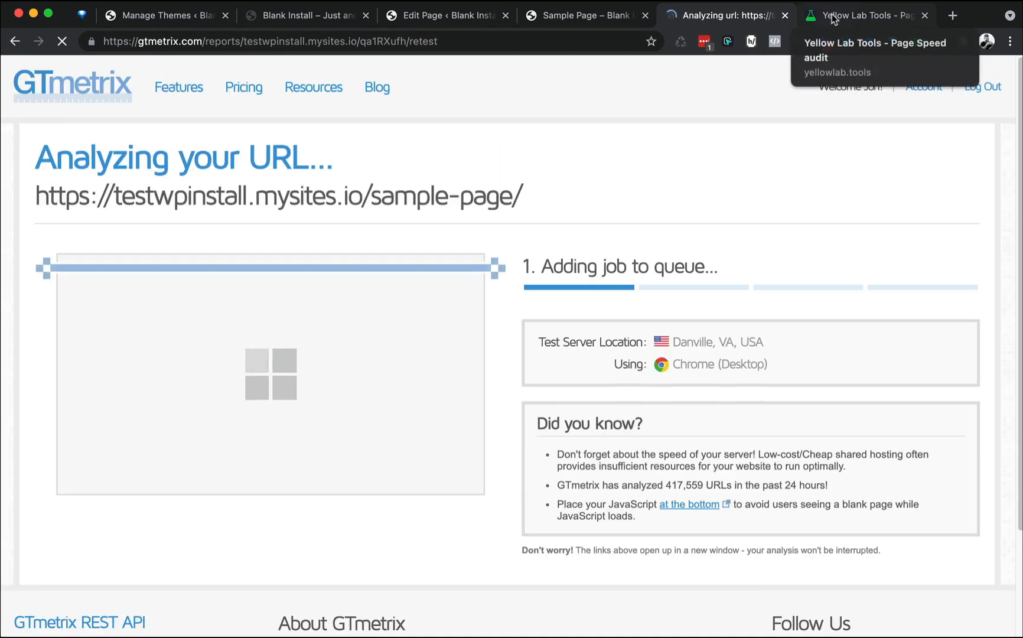
- Switch to the Yellow Lab Tools results, review the score details and open the DOM max depth offenders
click(833, 17)
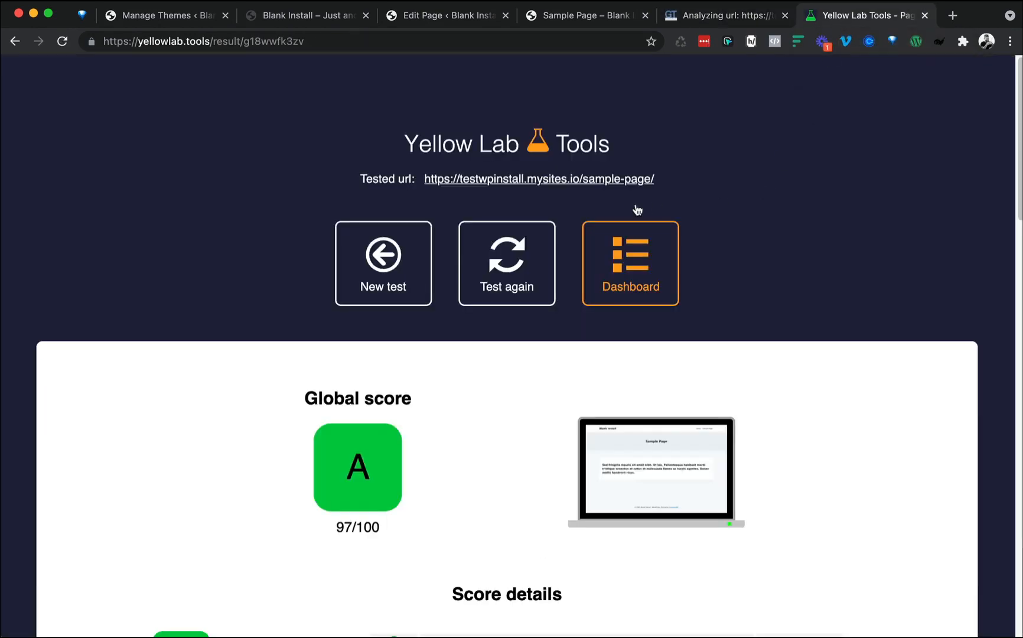
scroll(636, 210, down, 4)
scroll(628, 211, down, 1)
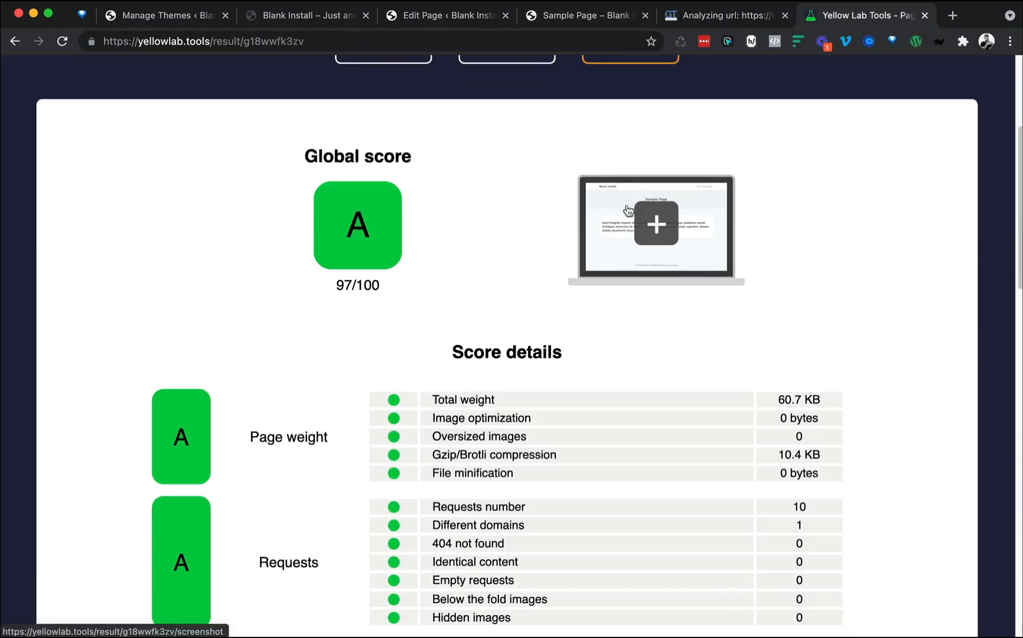
scroll(628, 211, down, 5)
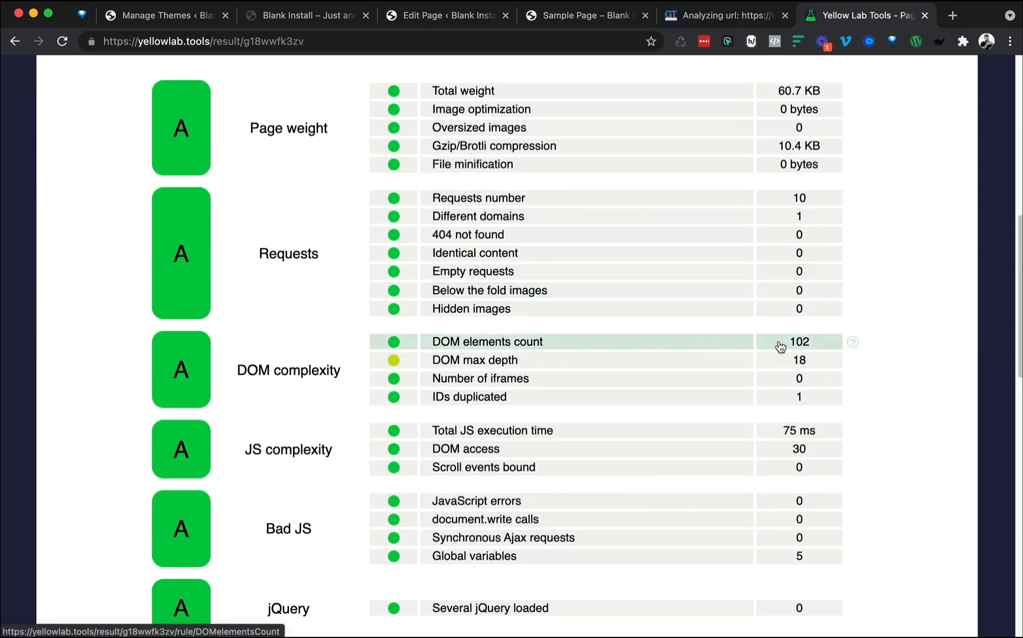
click(505, 362)
scroll(502, 361, down, 6)
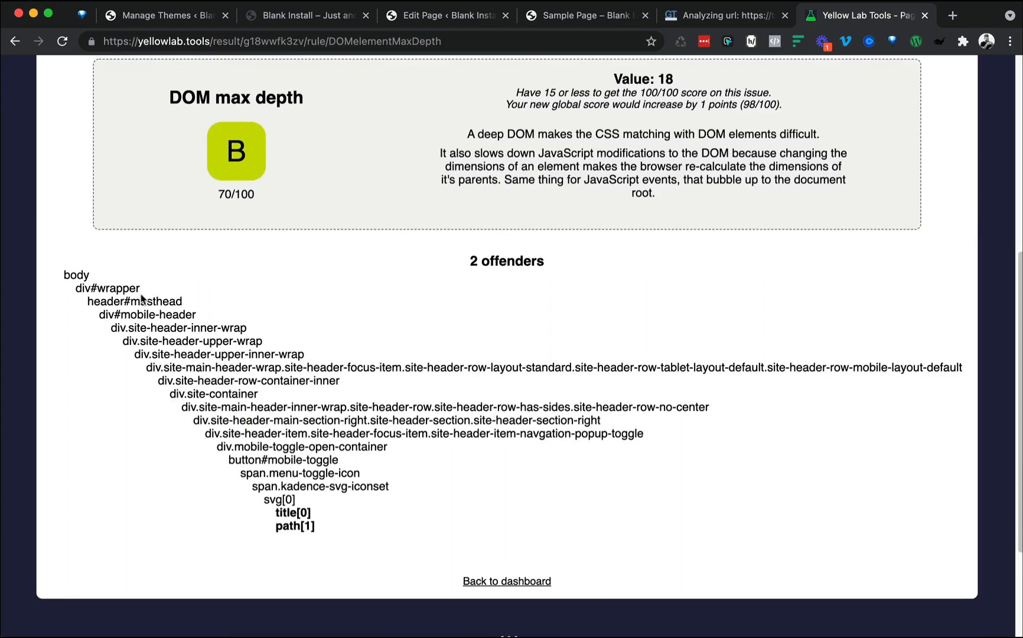
- Examine the DOM max depth offender tree, highlighting the nested elements and the mobile toggle container, button and icon entries
drag(76, 288, 349, 508)
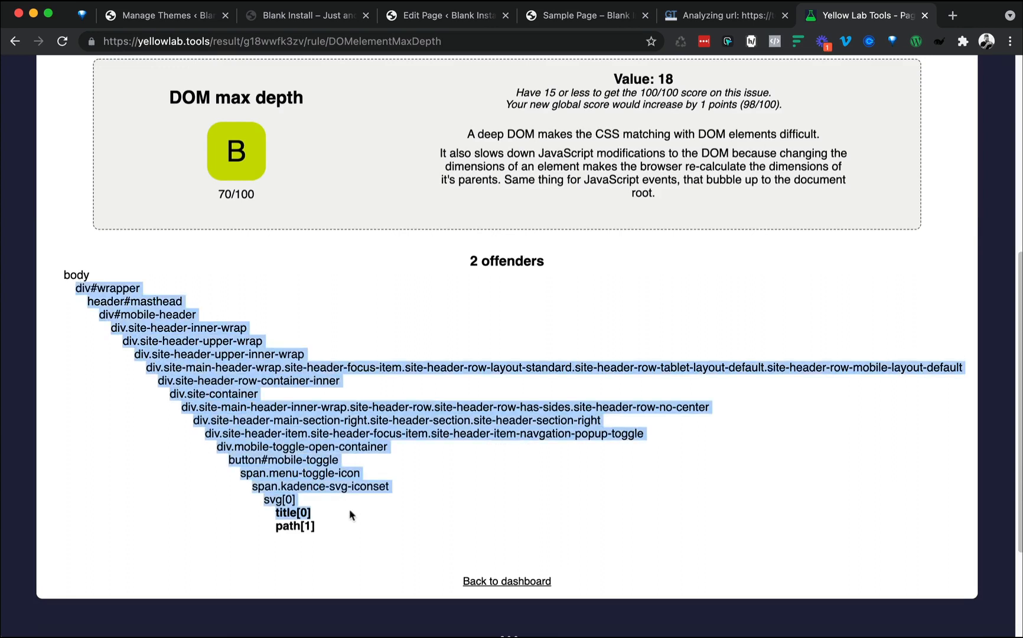
click(287, 450)
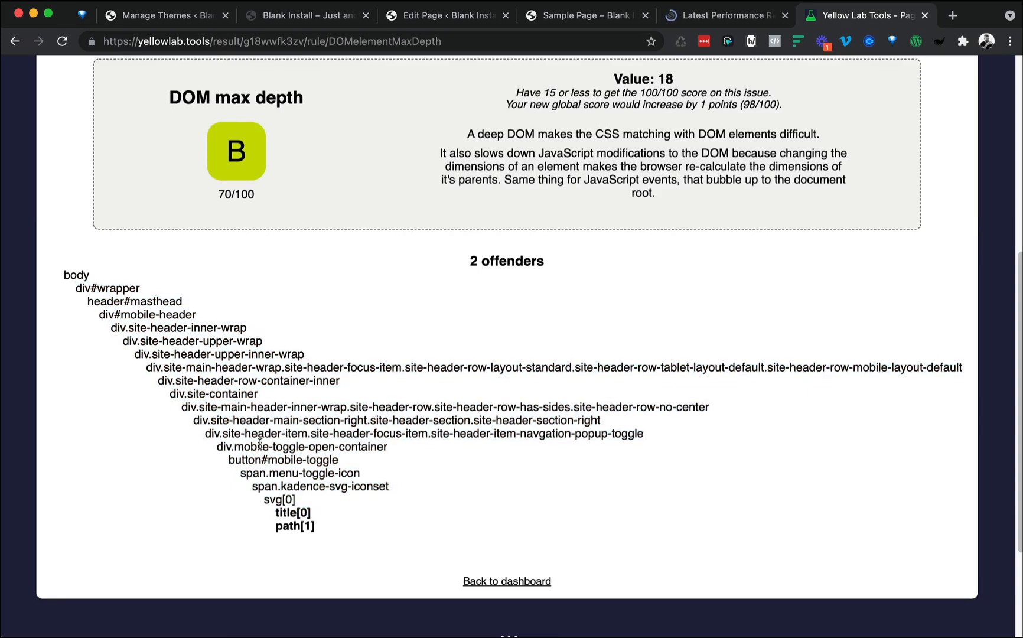
drag(234, 447, 341, 450)
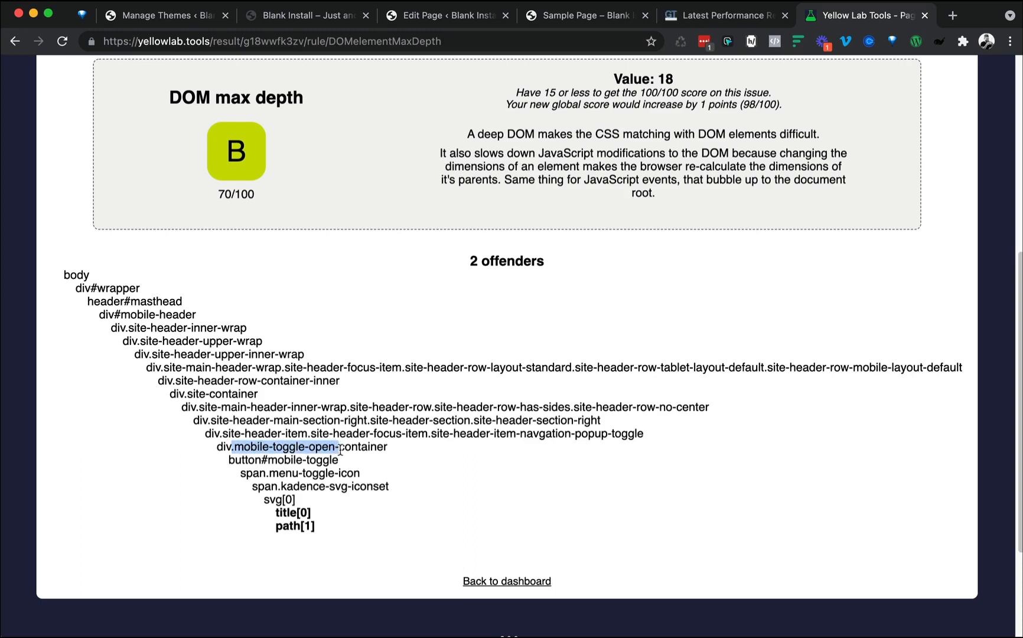
drag(249, 460, 330, 461)
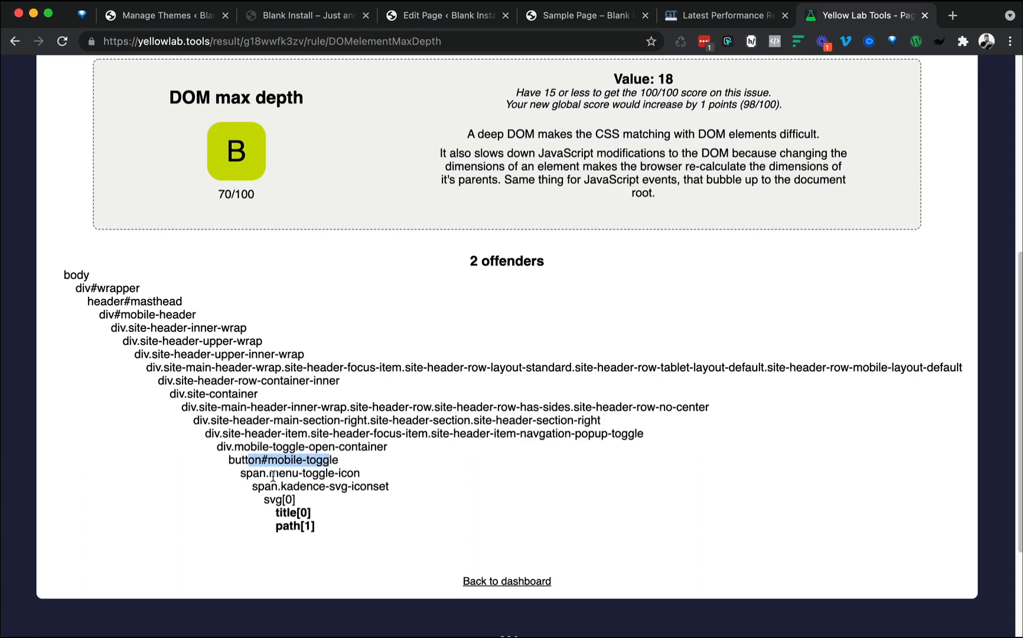
drag(253, 473, 348, 486)
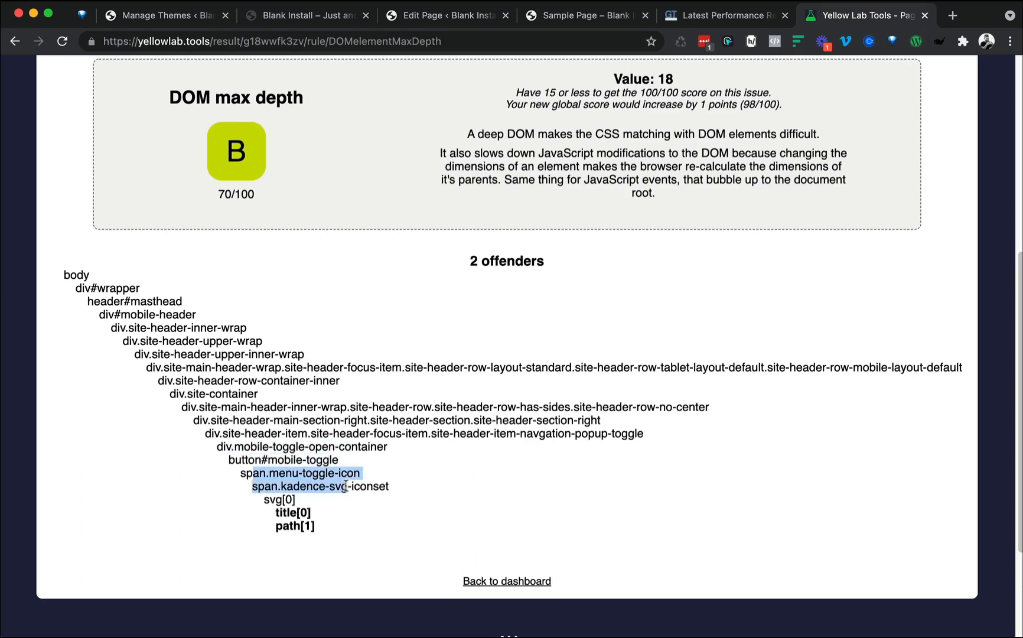
click(264, 475)
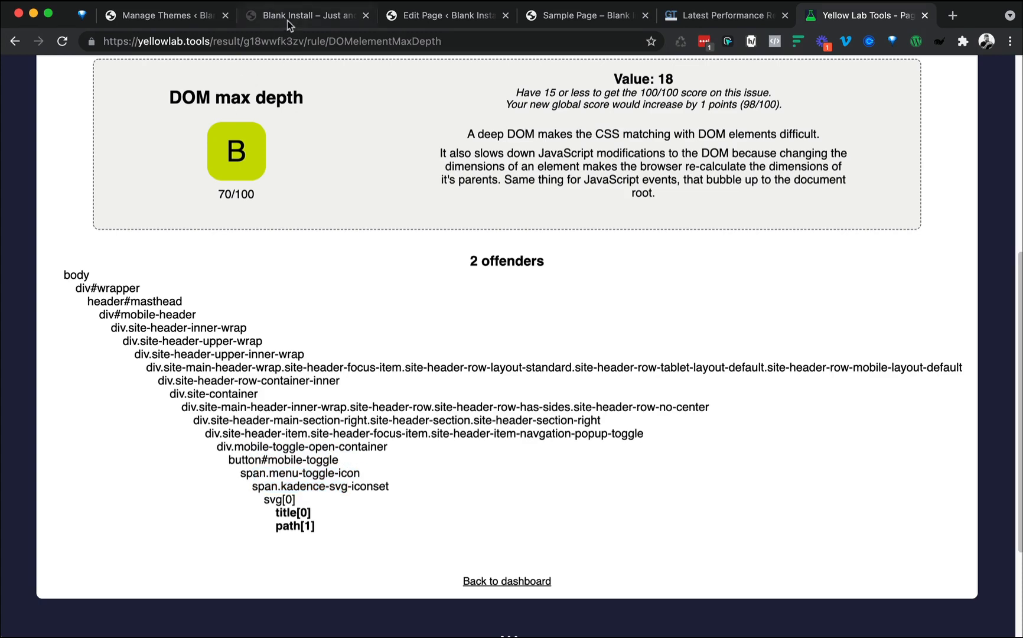
- Open a new Yellow Lab Tools test form and copy the published Sample Page's web address
scroll(394, 437, up, 6)
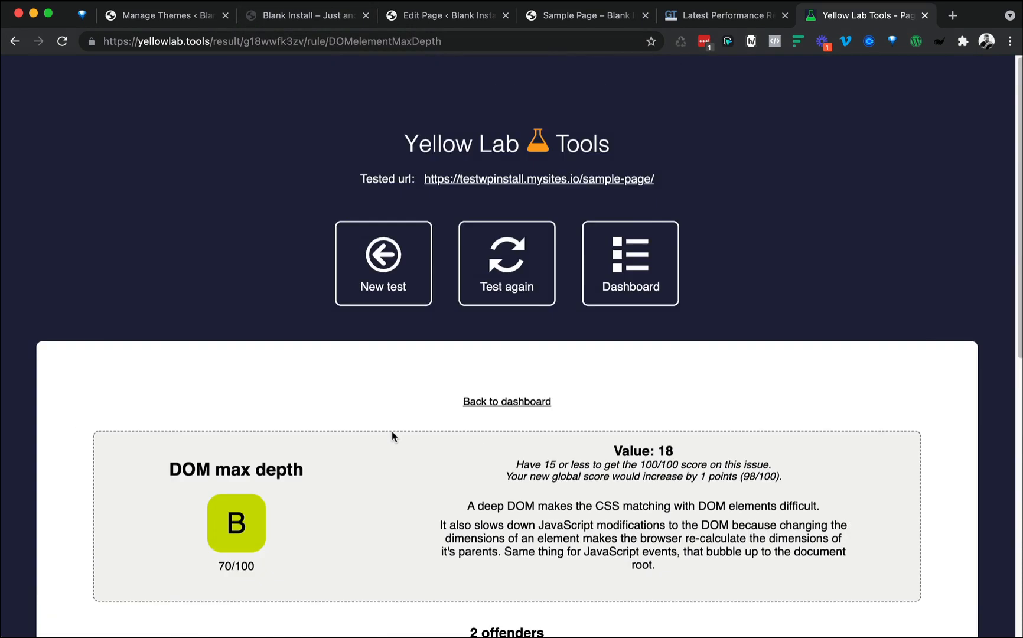
click(375, 263)
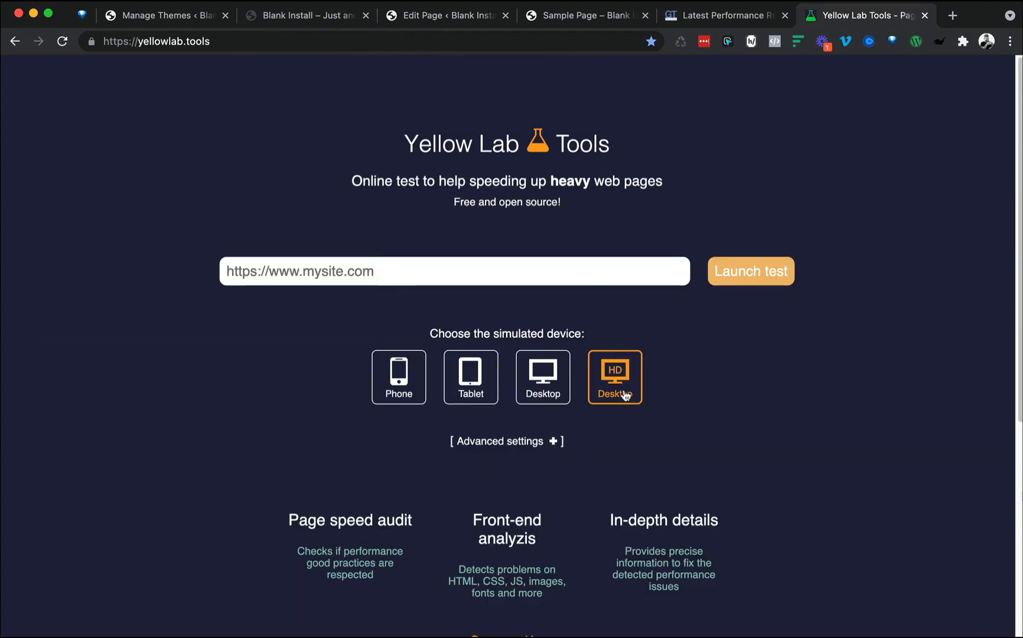
click(585, 16)
click(367, 42)
right_click(367, 43)
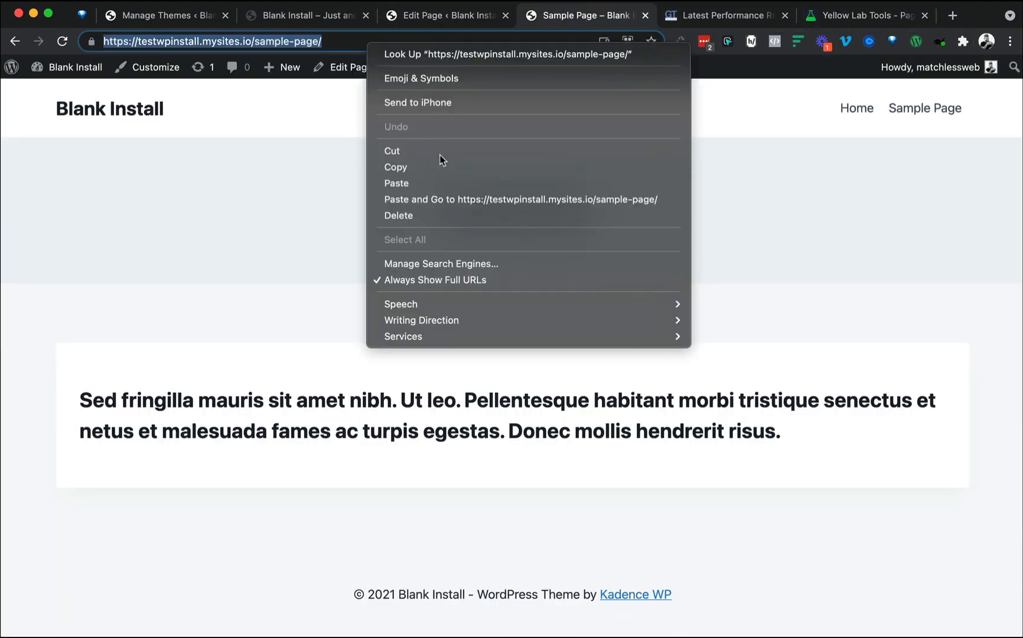
click(448, 172)
click(720, 18)
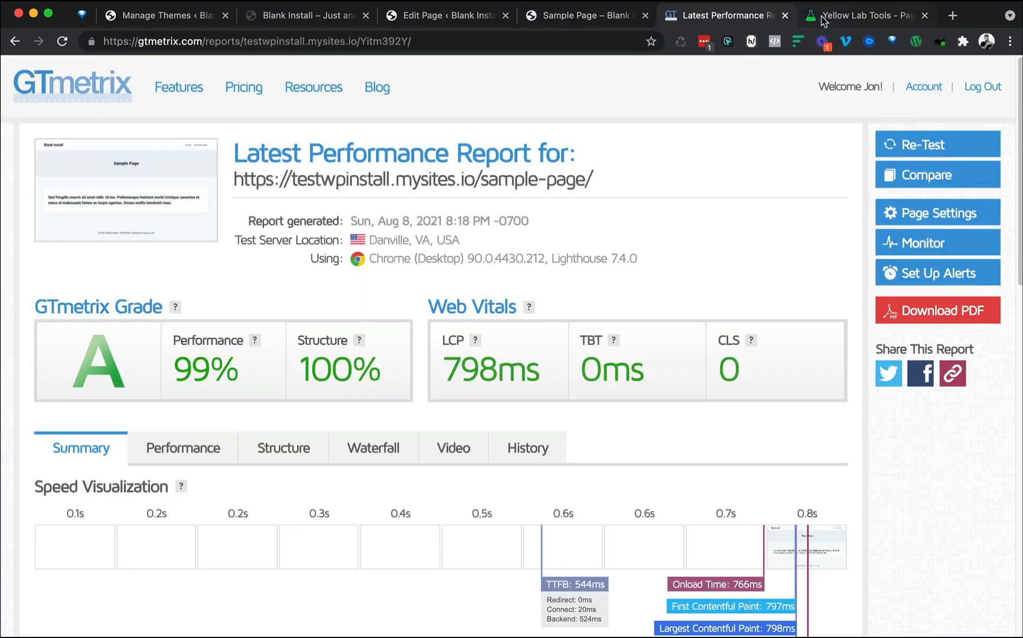
click(827, 16)
click(419, 270)
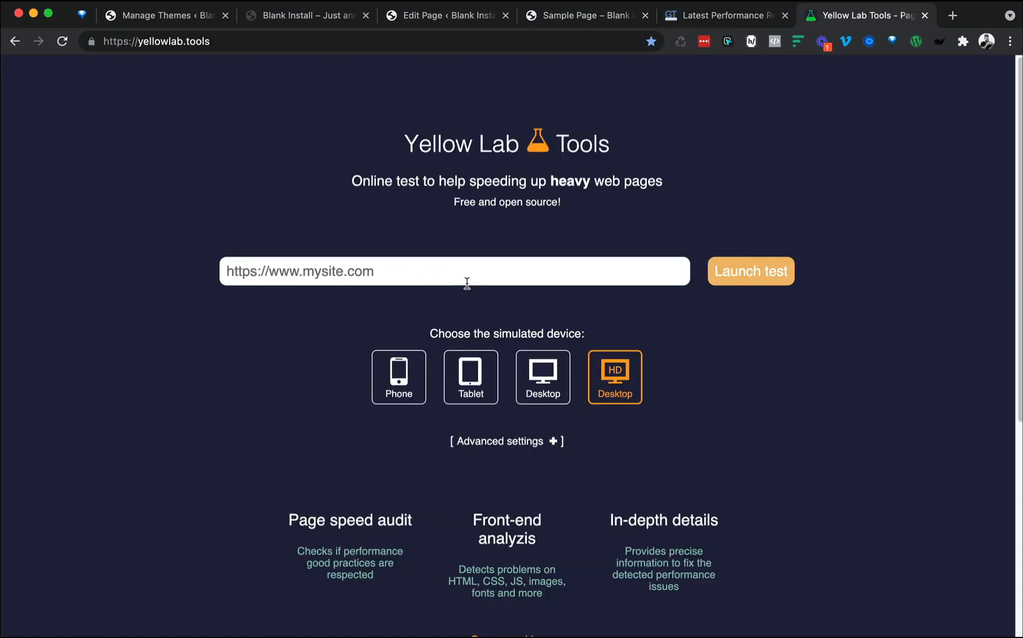
key(super+v)
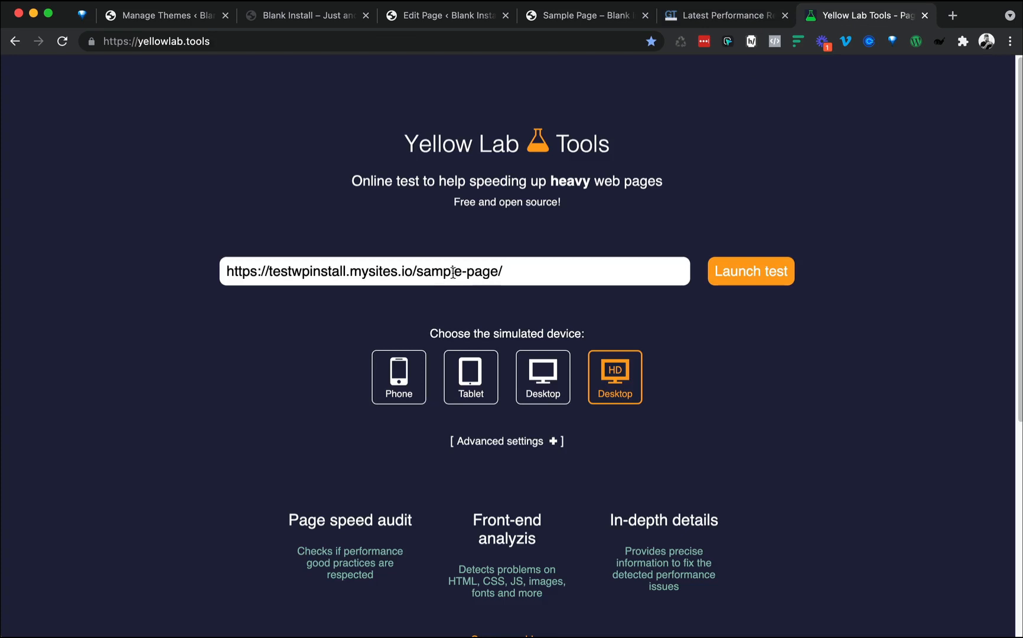
click(733, 275)
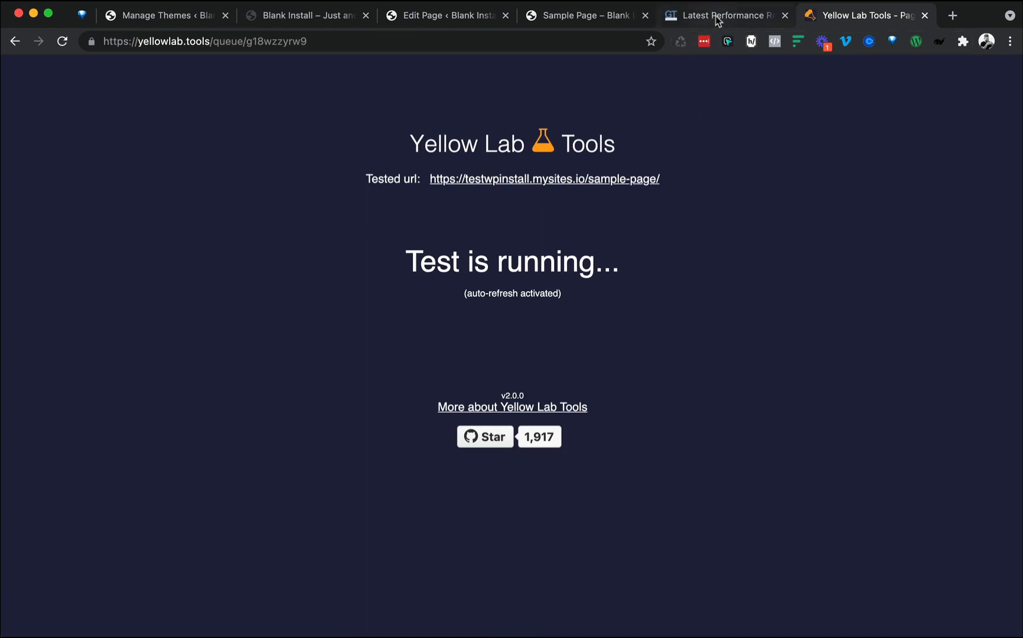
- Review the new test's DOM complexity scores and open its DOM max depth offender tree
scroll(718, 195, down, 10)
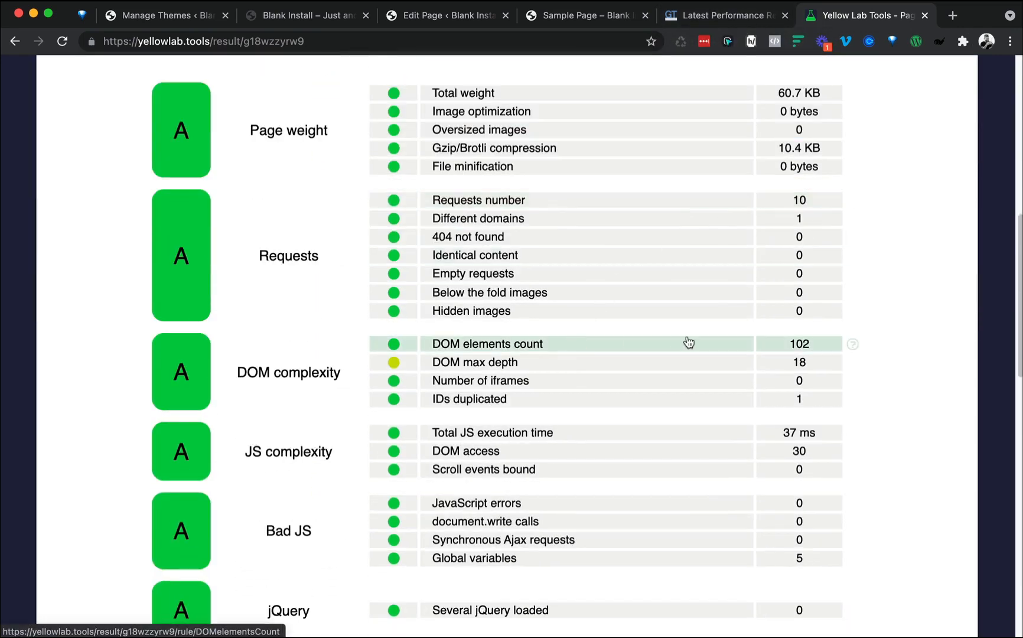
click(560, 363)
scroll(559, 361, down, 6)
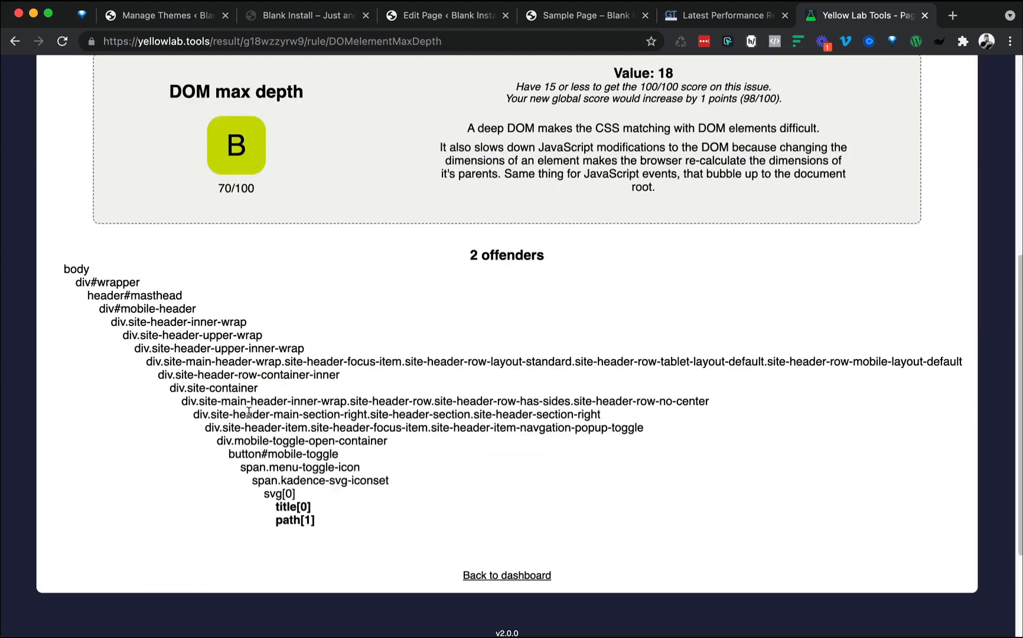
- Examine the nested header elements in the DOM max depth offender tree, highlighting the popup toggle, mobile-toggle button and menu-toggle icon entries
drag(234, 425, 265, 453)
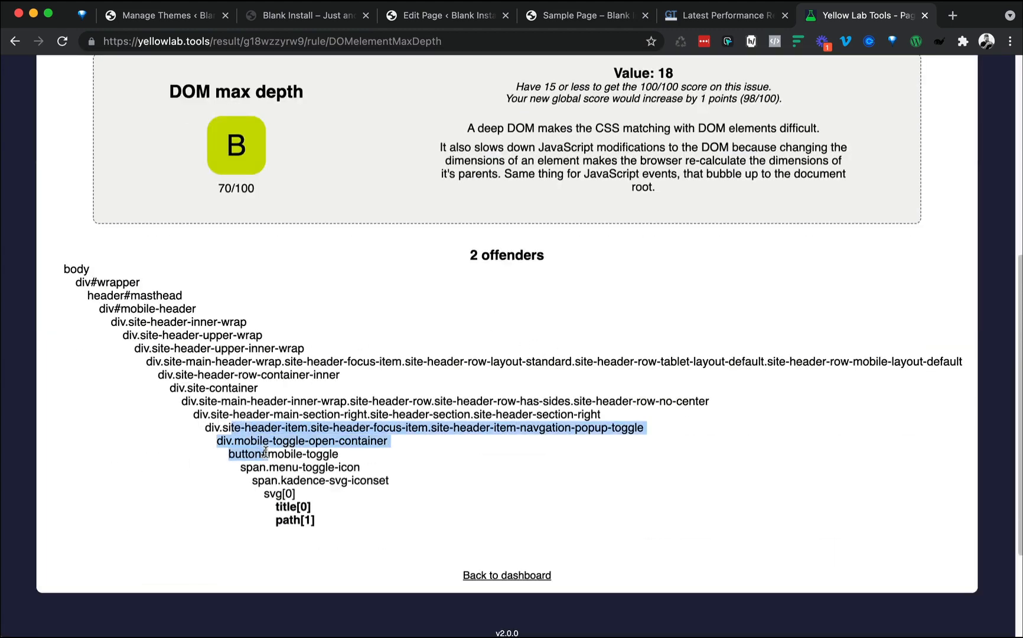
click(273, 454)
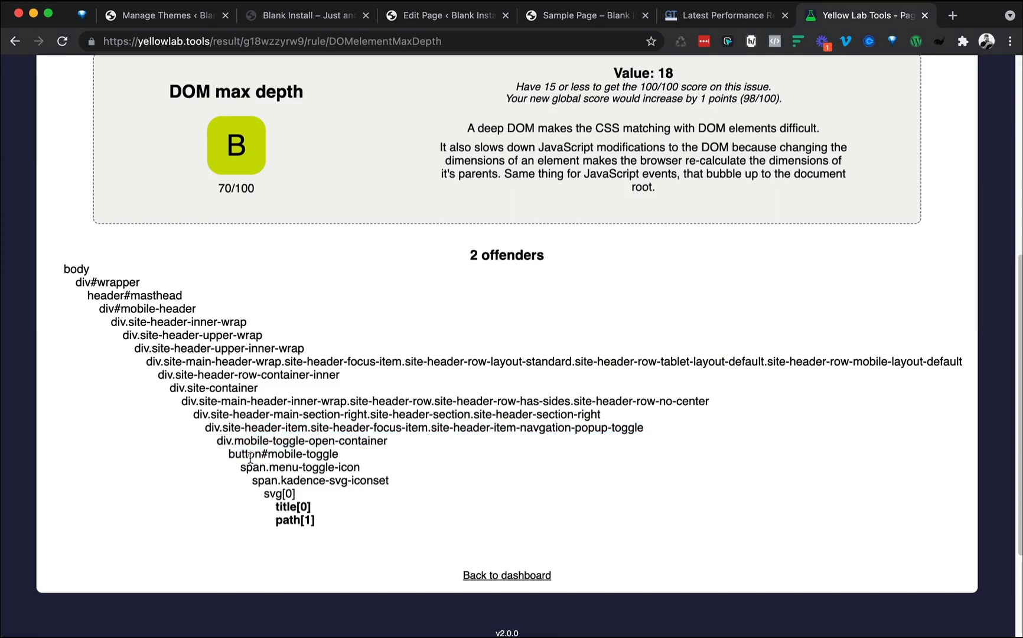
drag(252, 456, 298, 466)
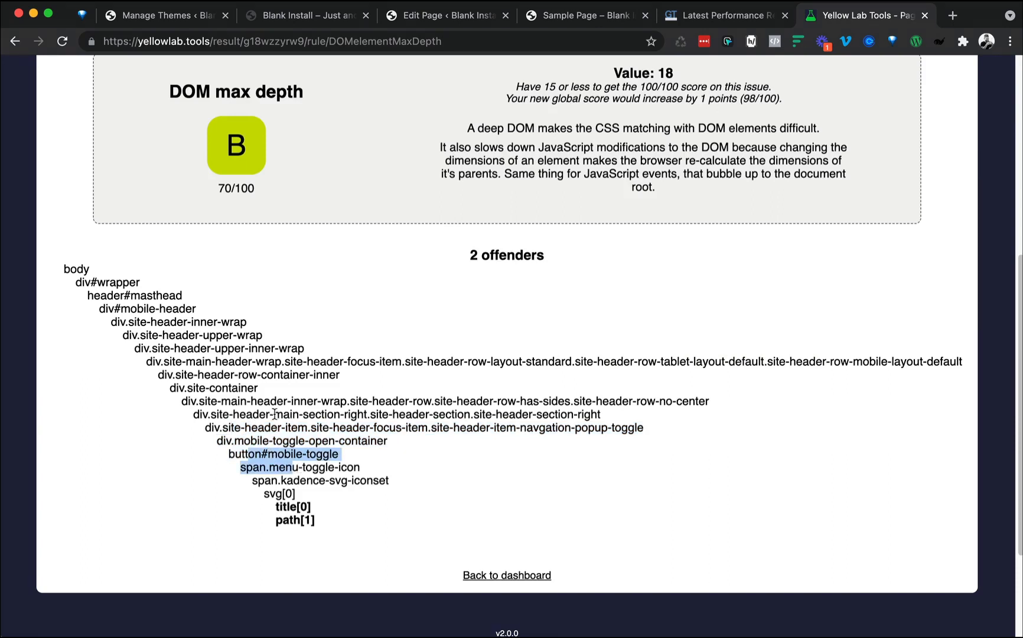
scroll(275, 418, up, 6)
scroll(276, 419, down, 6)
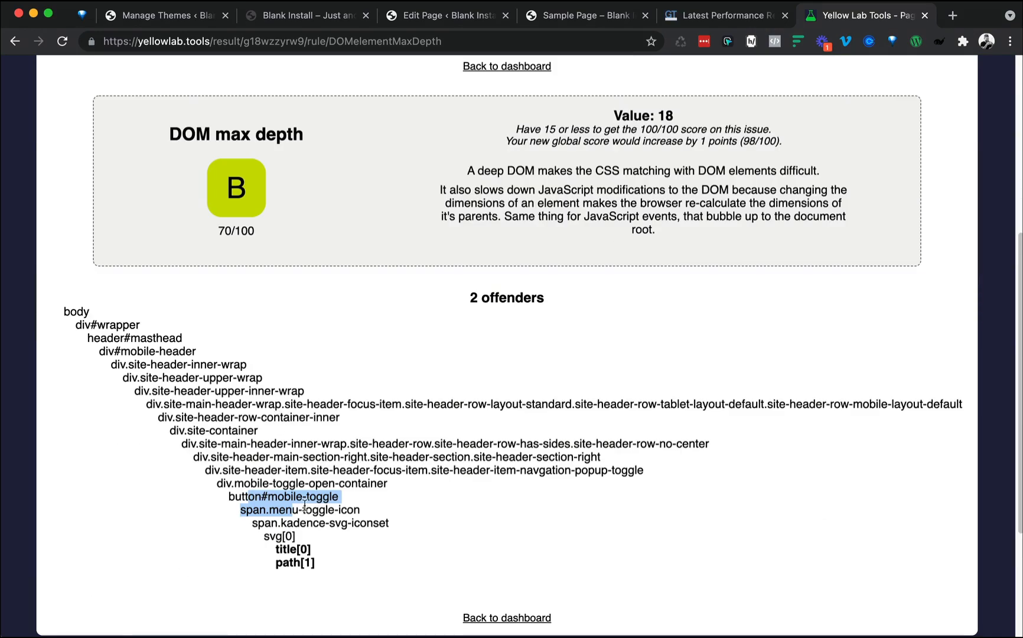
click(323, 499)
scroll(325, 500, up, 6)
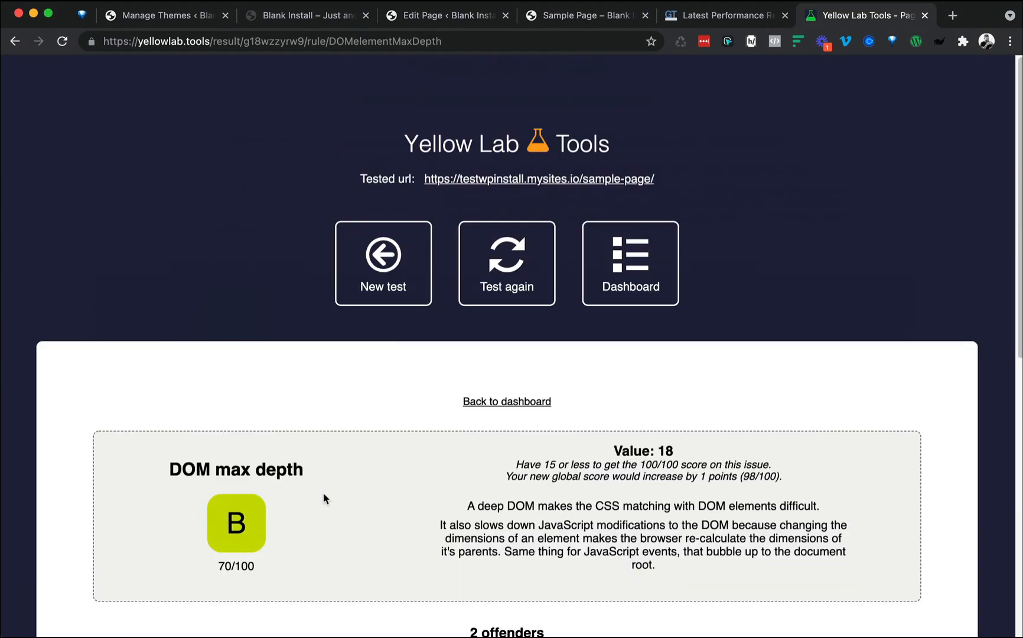
click(384, 259)
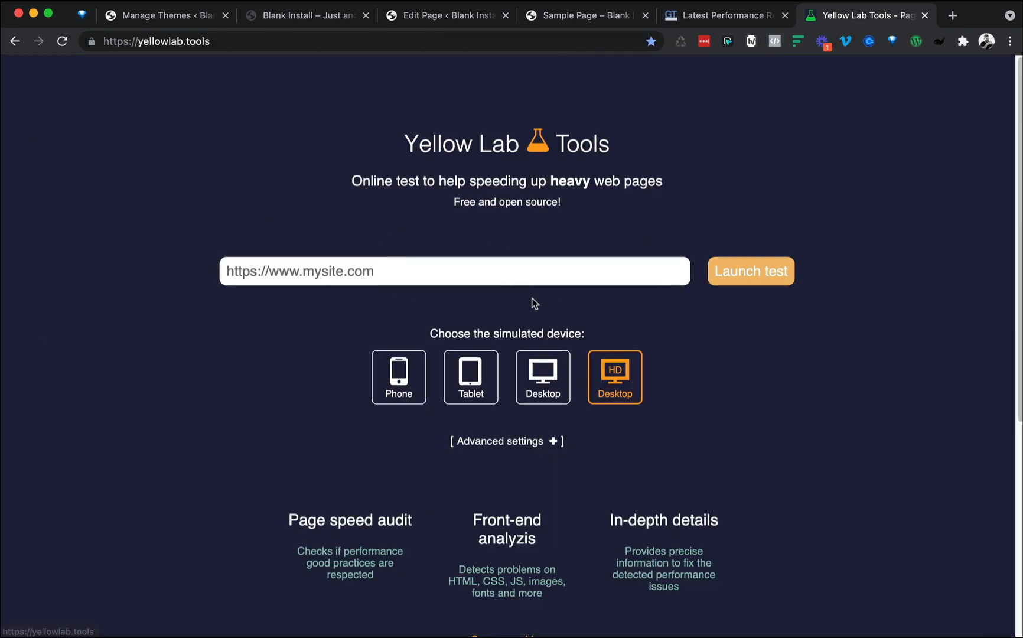
key(super+bracketleft)
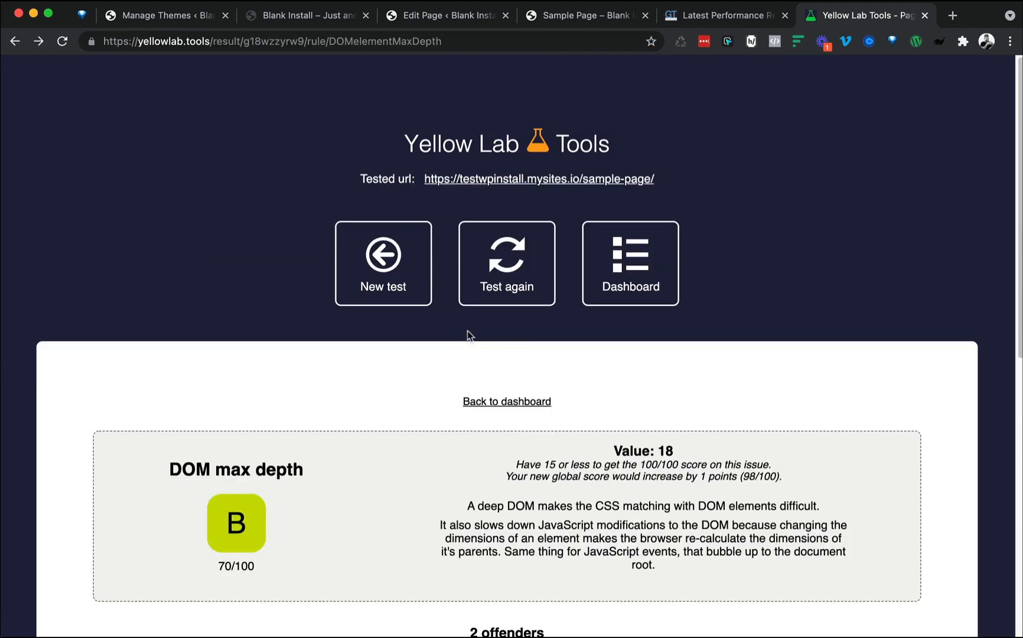
- Return to the score details, check the DOM elements count rule, and go back to the results dashboard
scroll(468, 337, down, 2)
key(super+bracketleft)
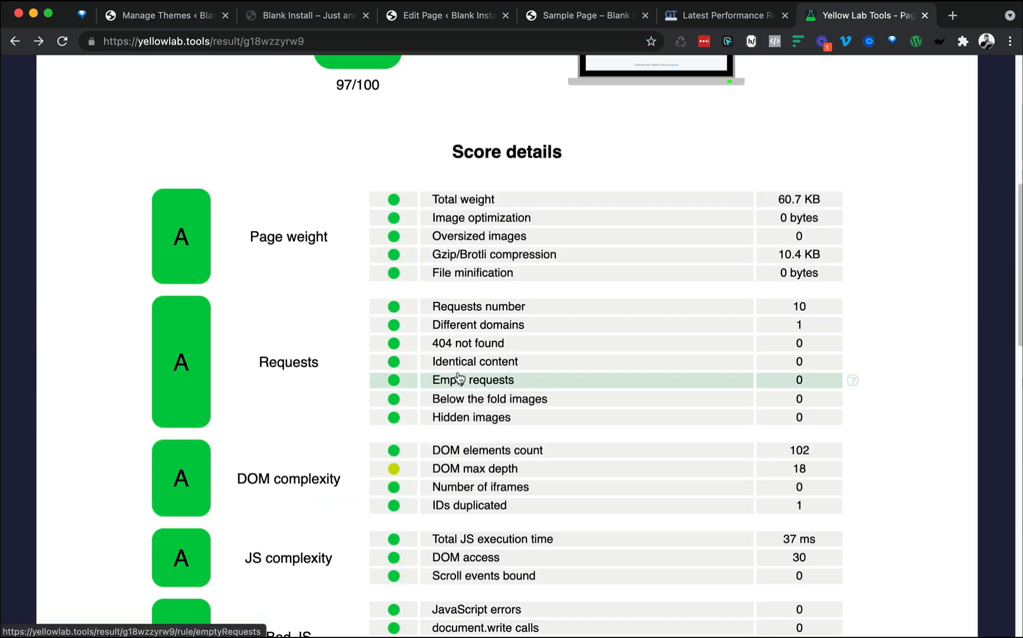
click(516, 452)
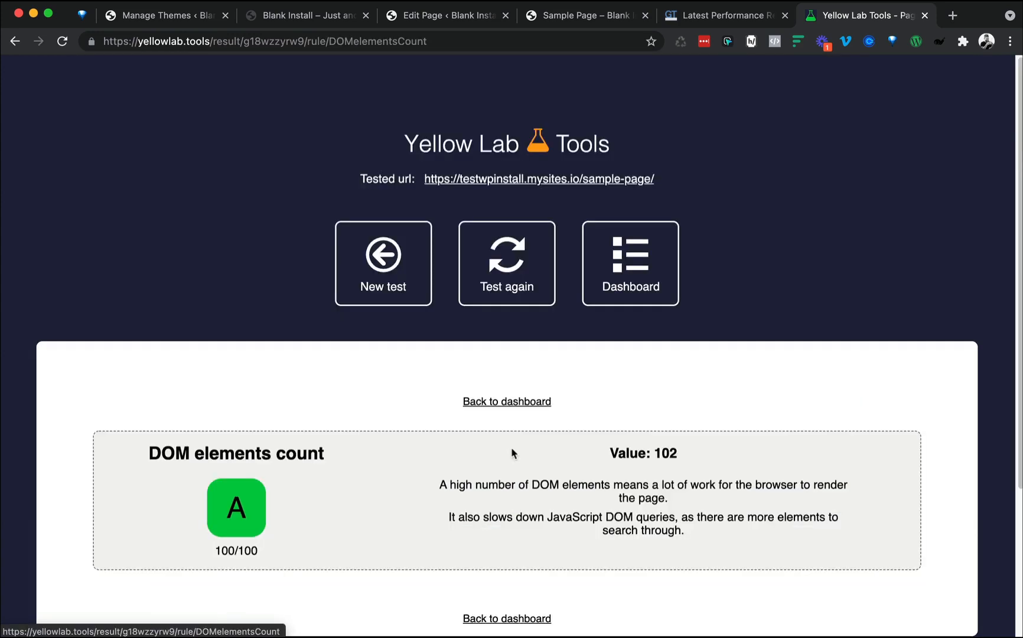
scroll(514, 453, down, 4)
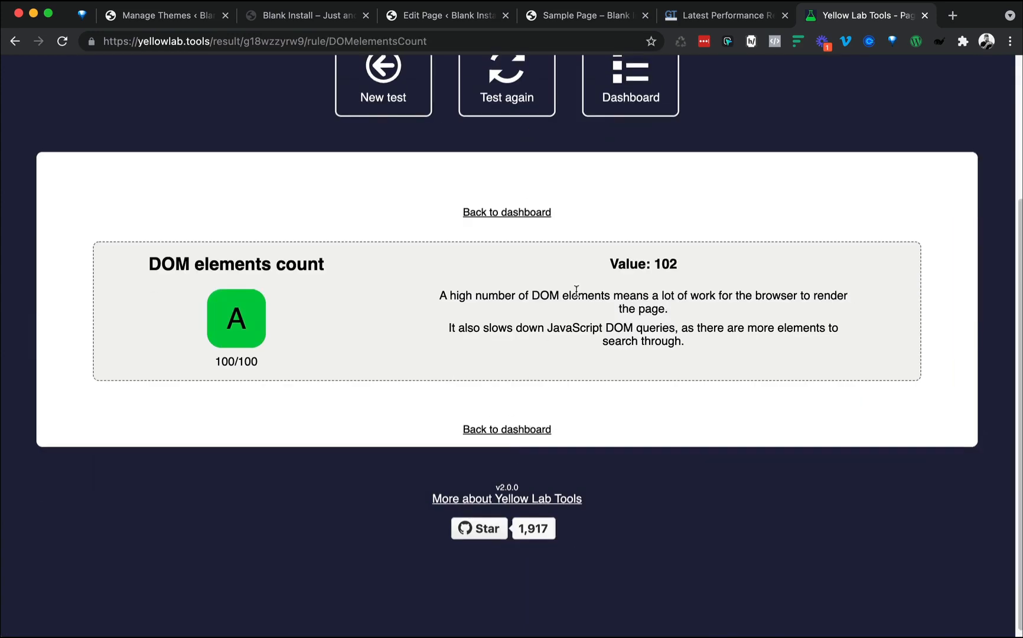
scroll(482, 357, up, 4)
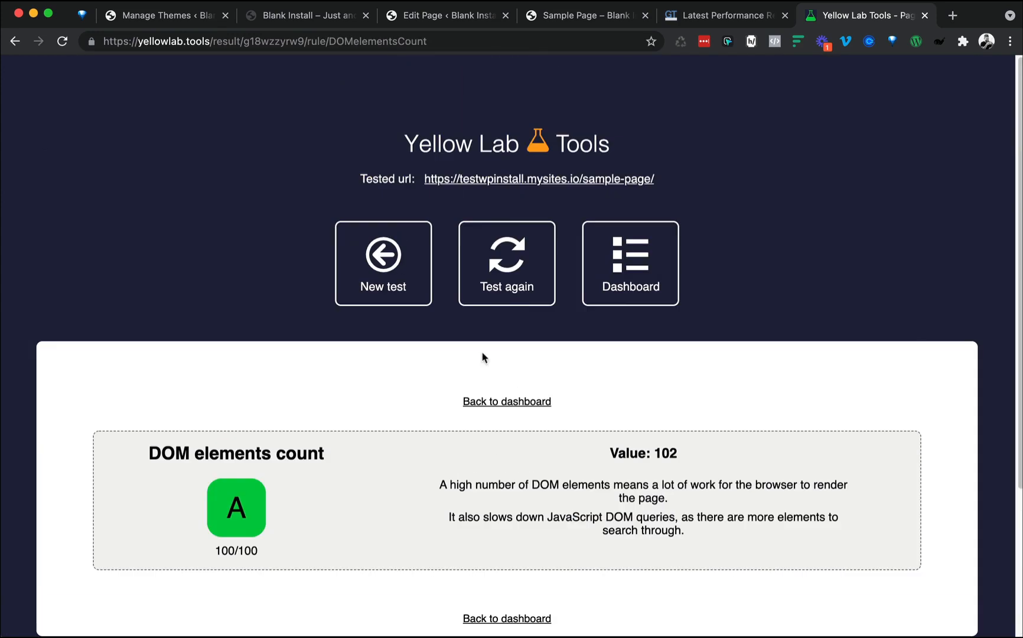
key(super+bracketleft)
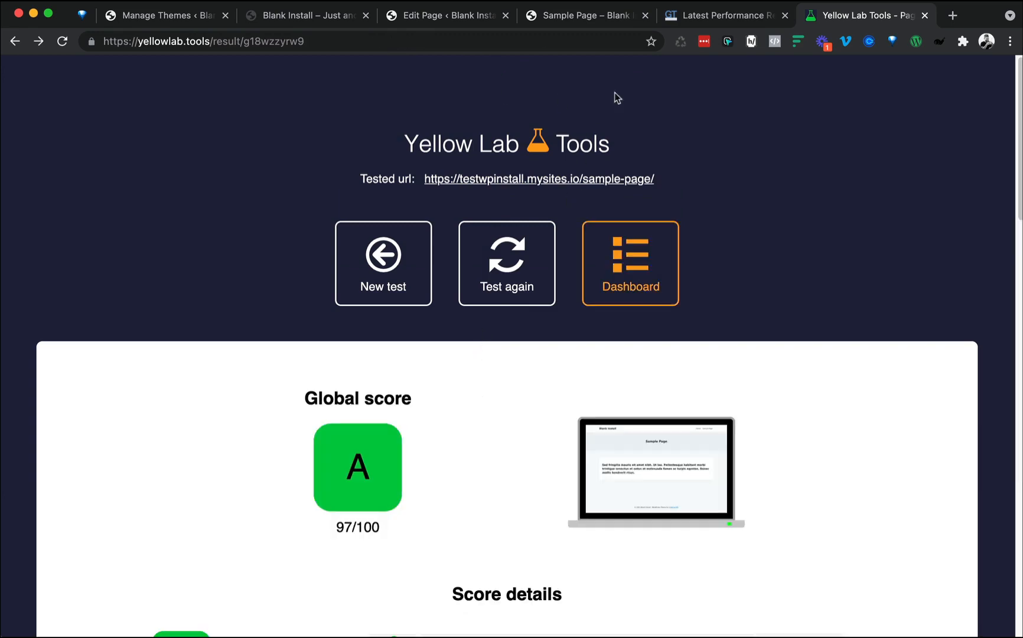
- Review the Sample Page's GTmetrix grades and examine the requests in its Waterfall chart
click(700, 14)
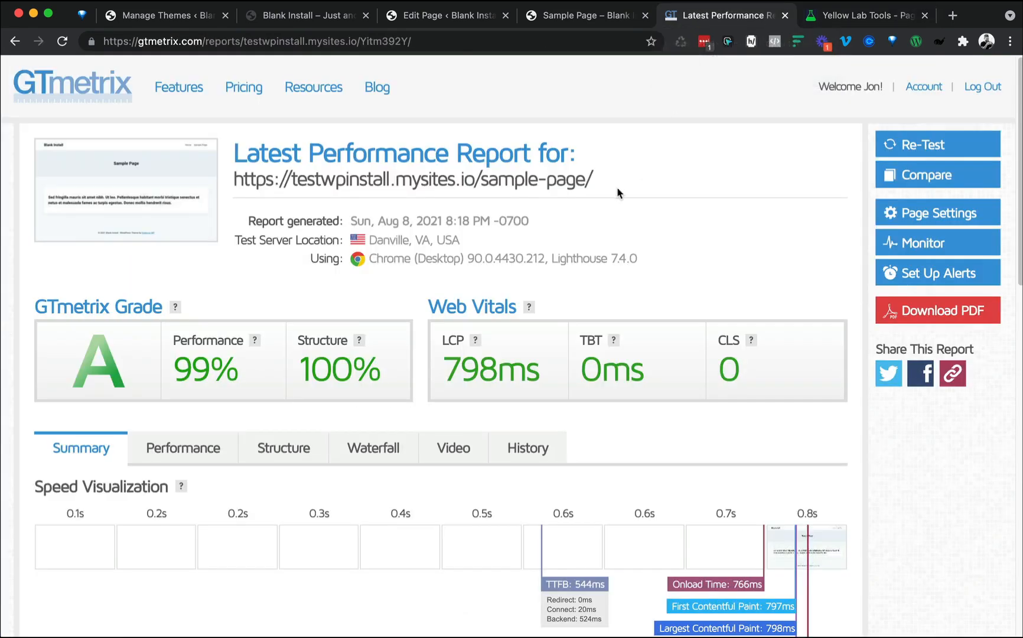
scroll(617, 190, down, 10)
scroll(615, 195, up, 8)
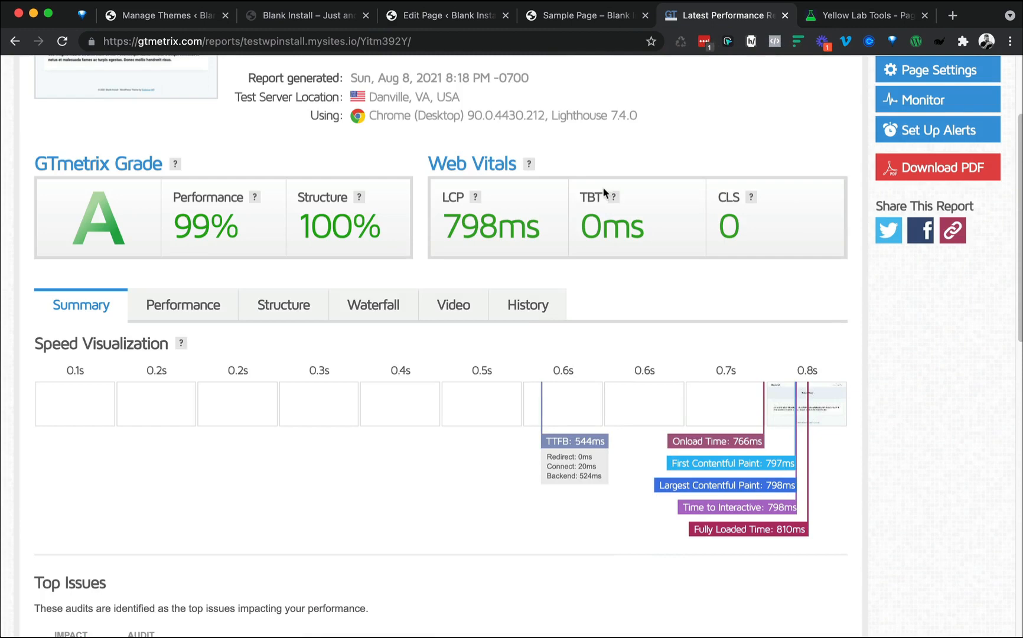
click(397, 307)
scroll(385, 292, down, 3)
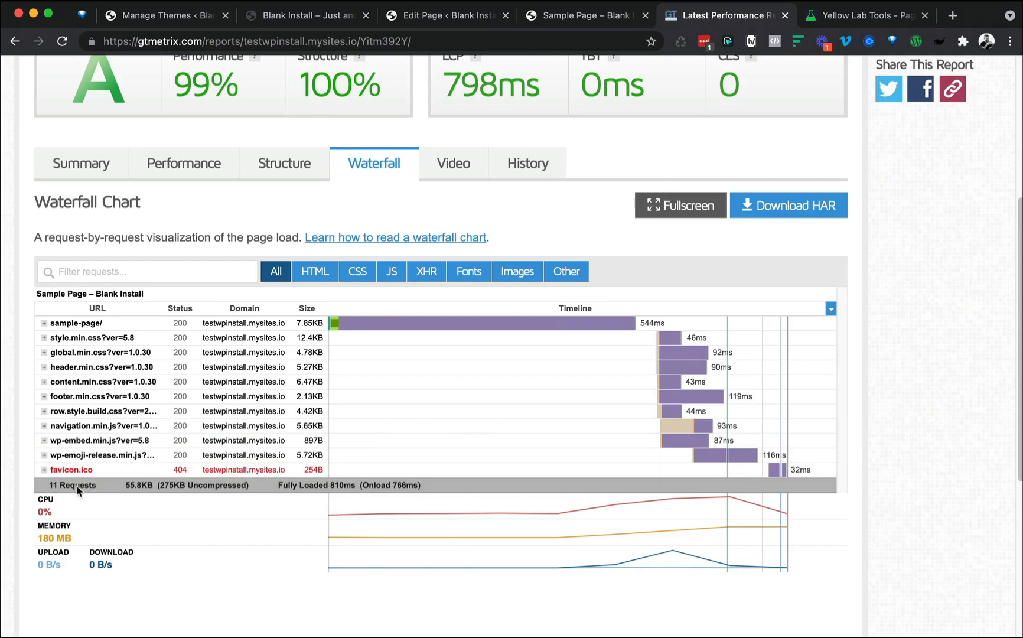
scroll(86, 455, up, 5)
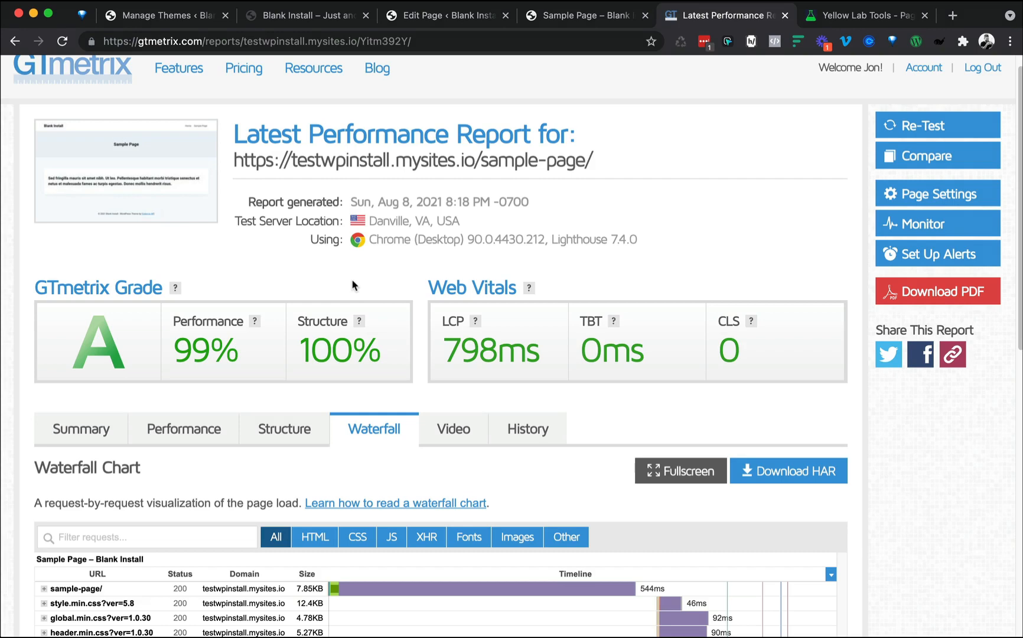
scroll(365, 291, down, 5)
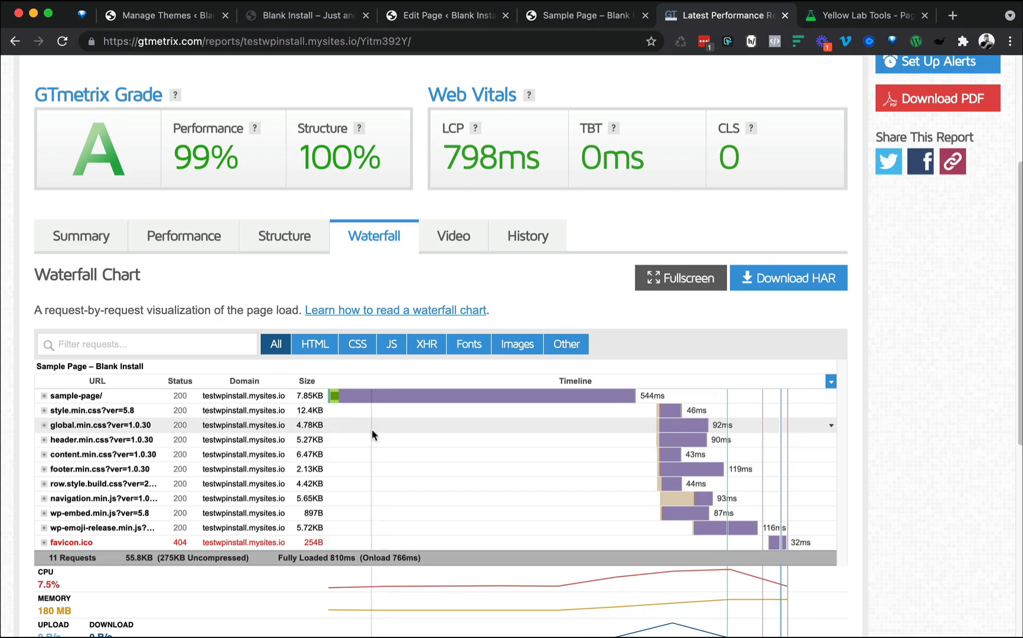
- Insert the Marketing Strategy section from the Design Library below the heading row on the Sample Page
click(421, 20)
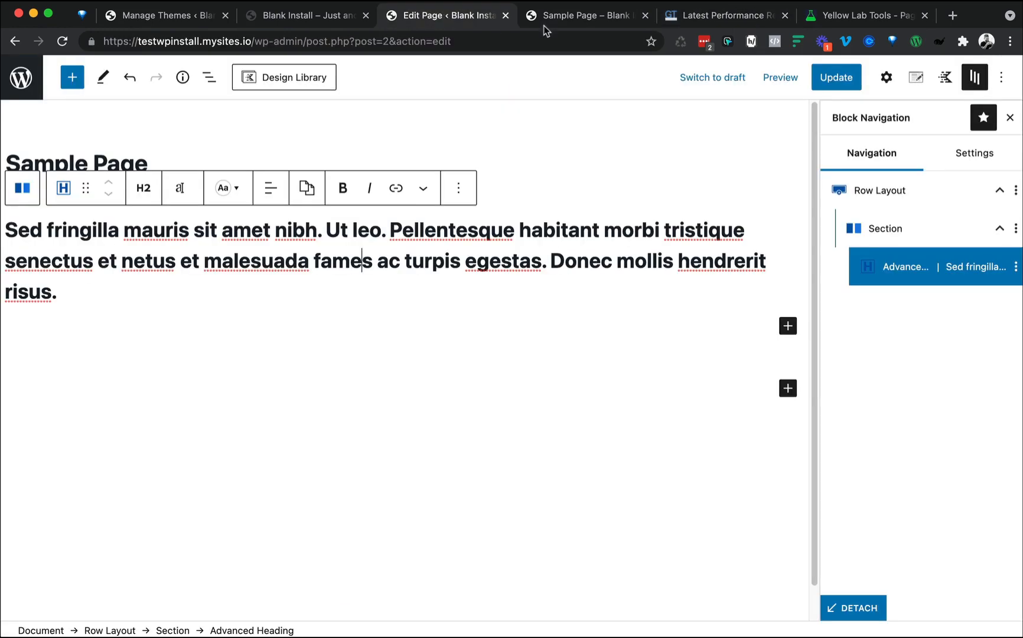
click(422, 226)
click(466, 315)
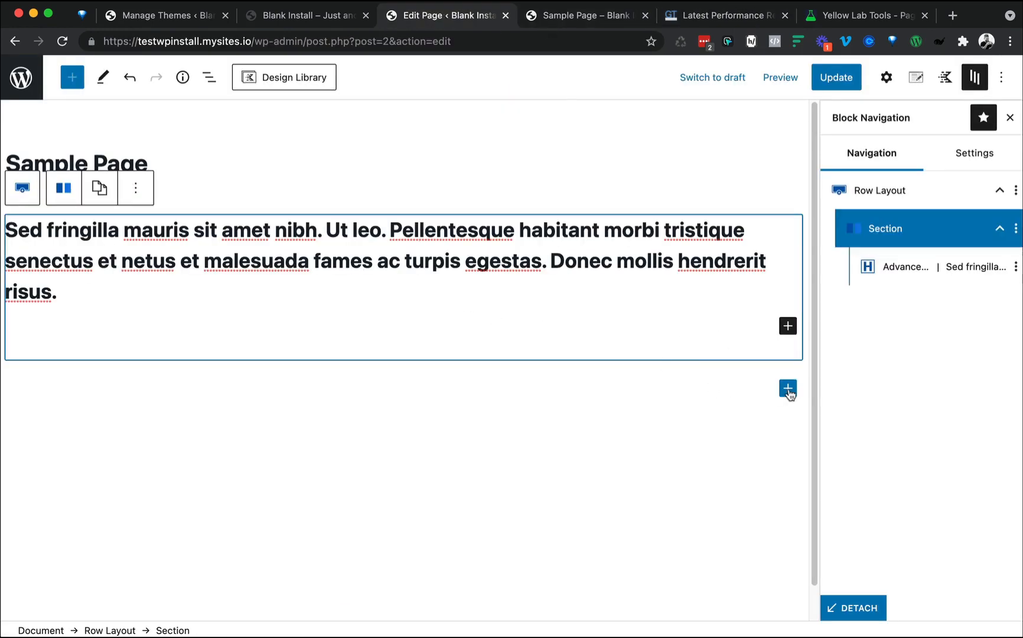
click(296, 77)
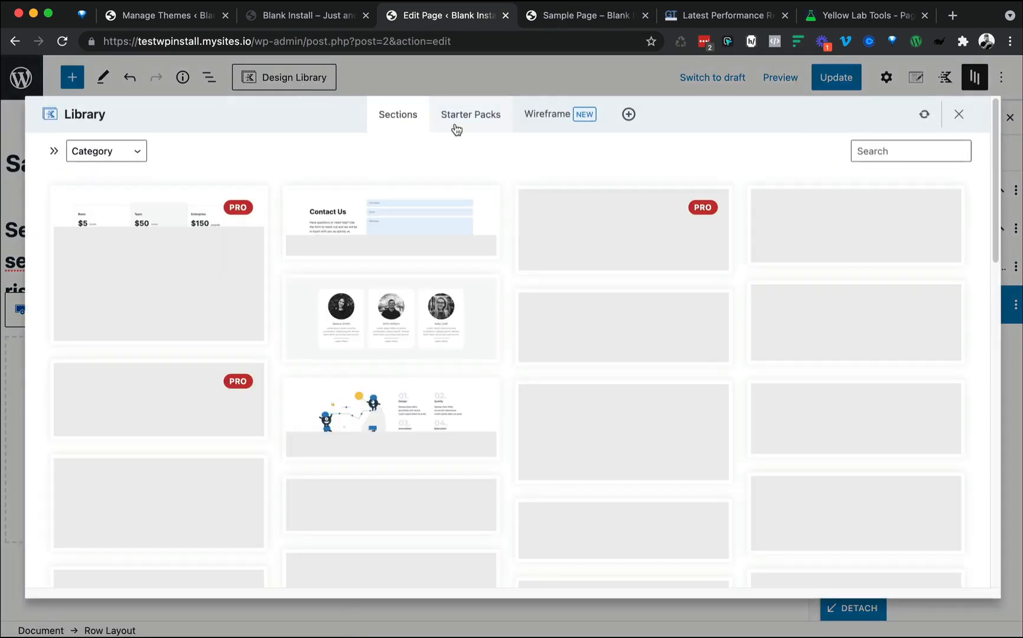
scroll(377, 260, down, 5)
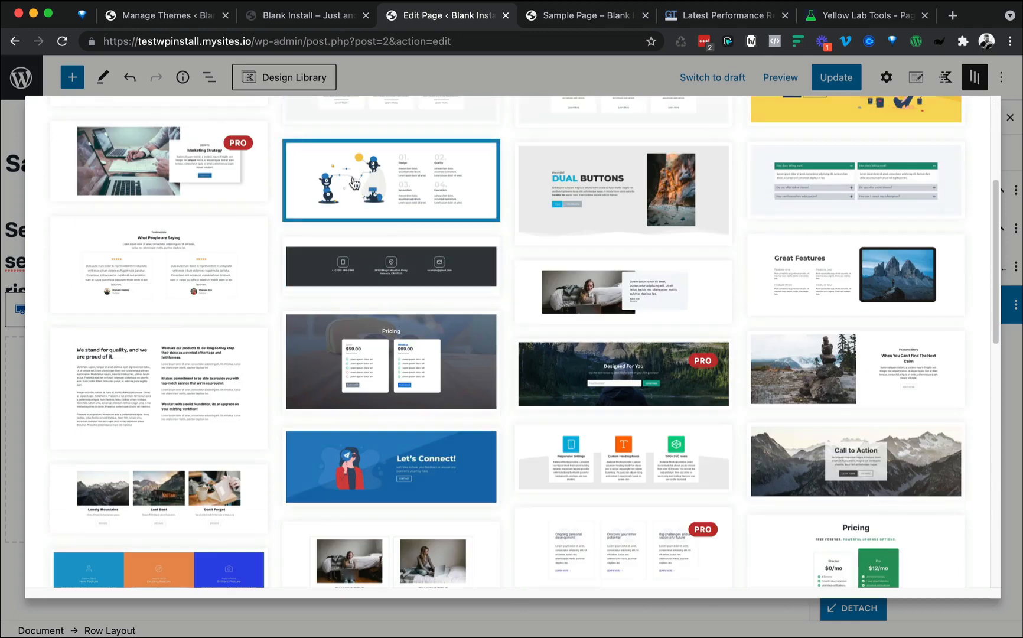
click(175, 156)
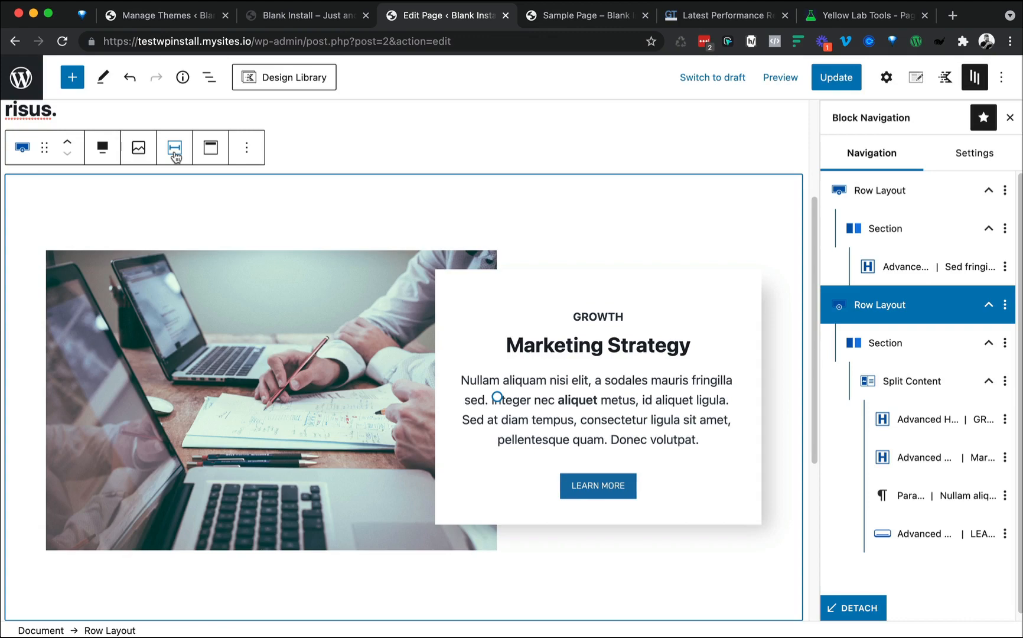
- Look over the inserted Marketing Strategy section and remove its Row Layout block from the page
scroll(349, 360, down, 3)
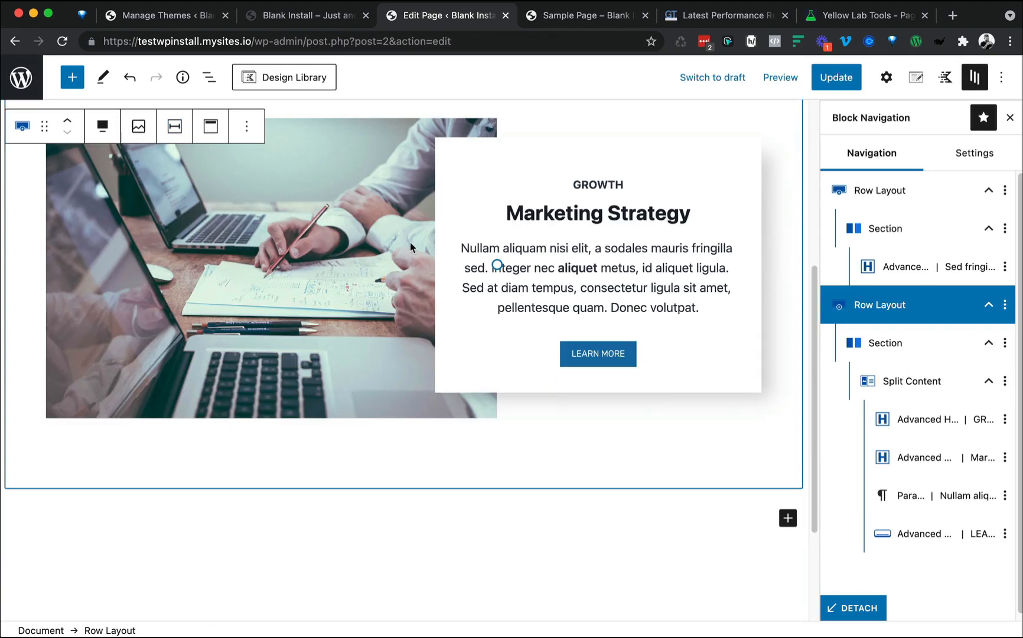
scroll(406, 240, up, 3)
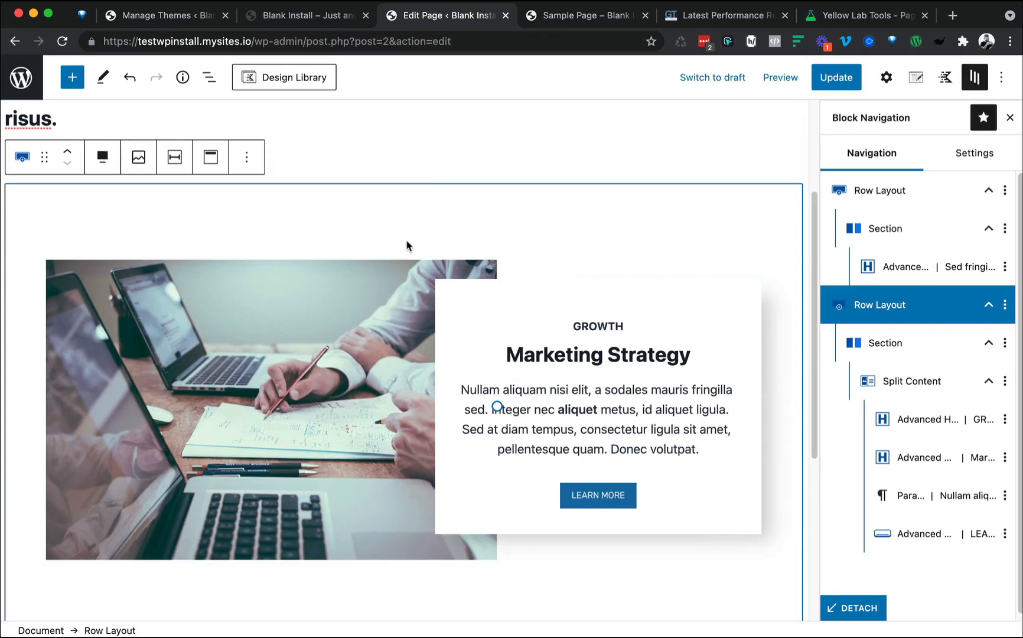
click(248, 158)
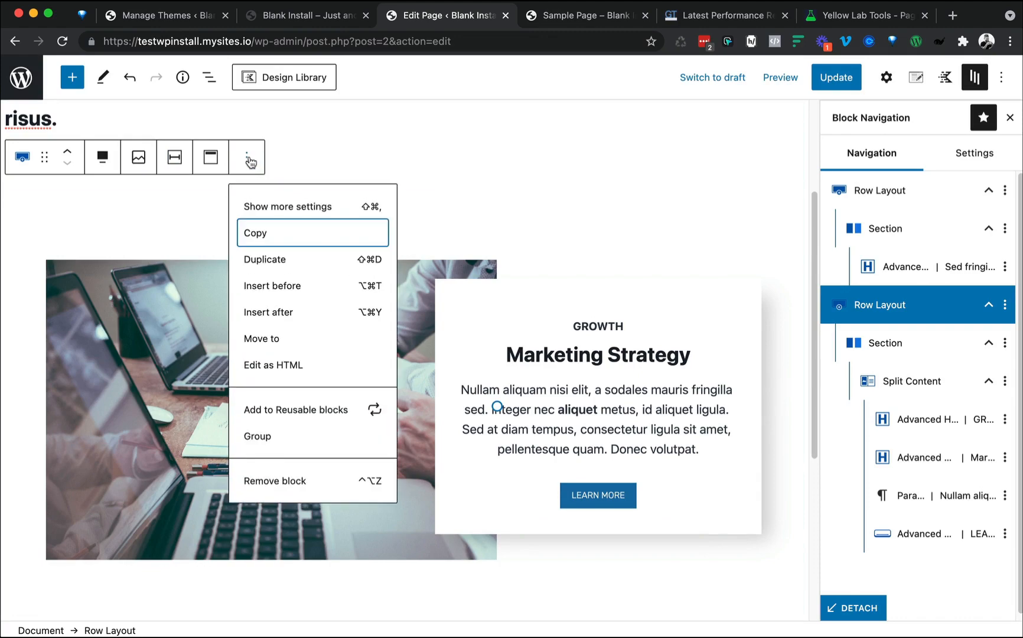
click(289, 482)
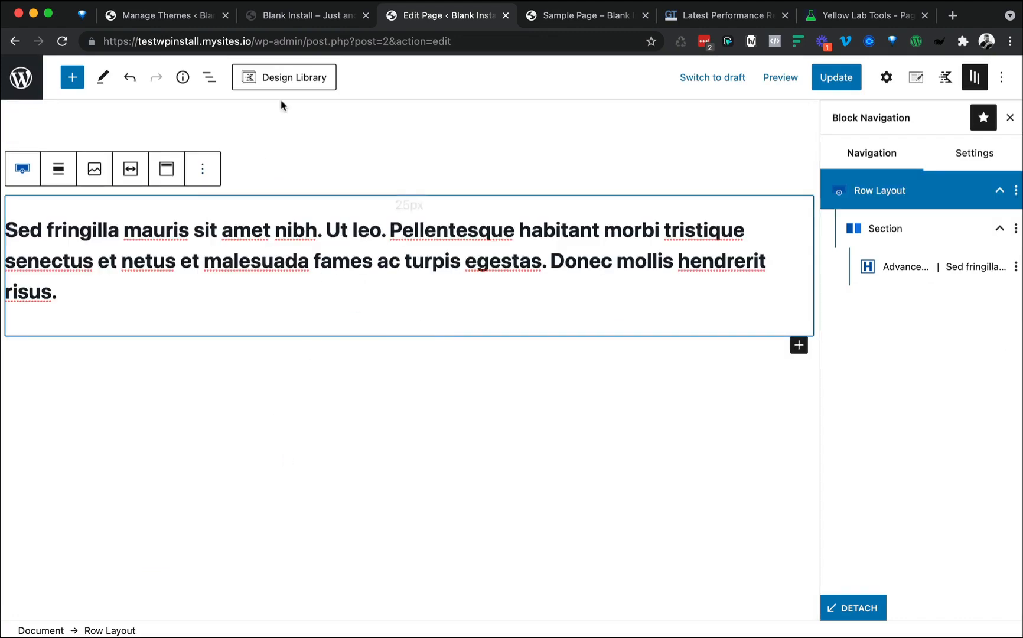
- Browse the prebuilt sections in the Kadence Design Library and close it without inserting anything
click(263, 78)
scroll(411, 309, down, 5)
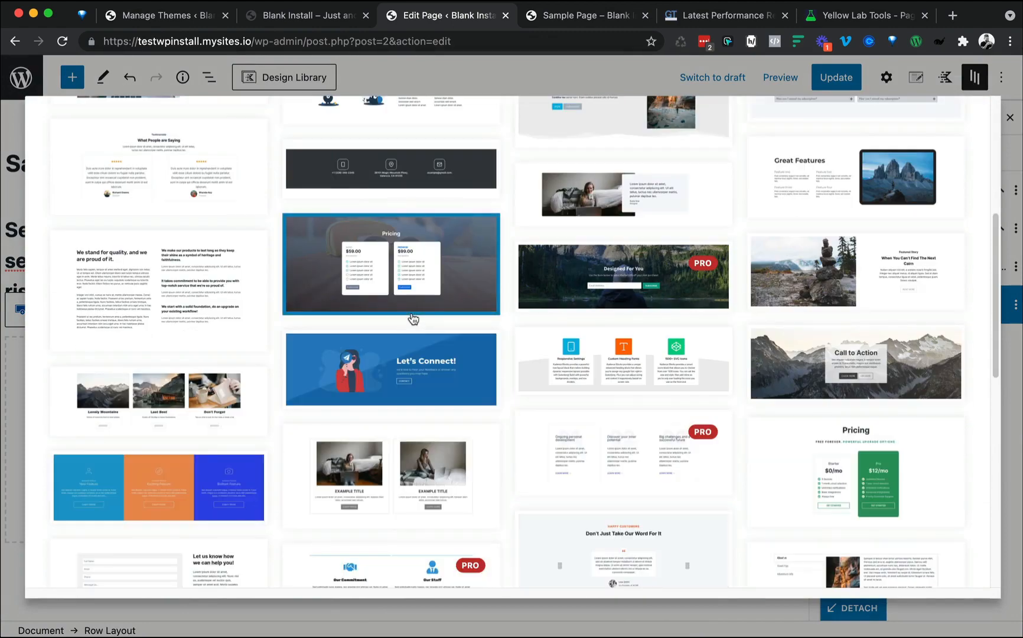
scroll(413, 319, down, 2)
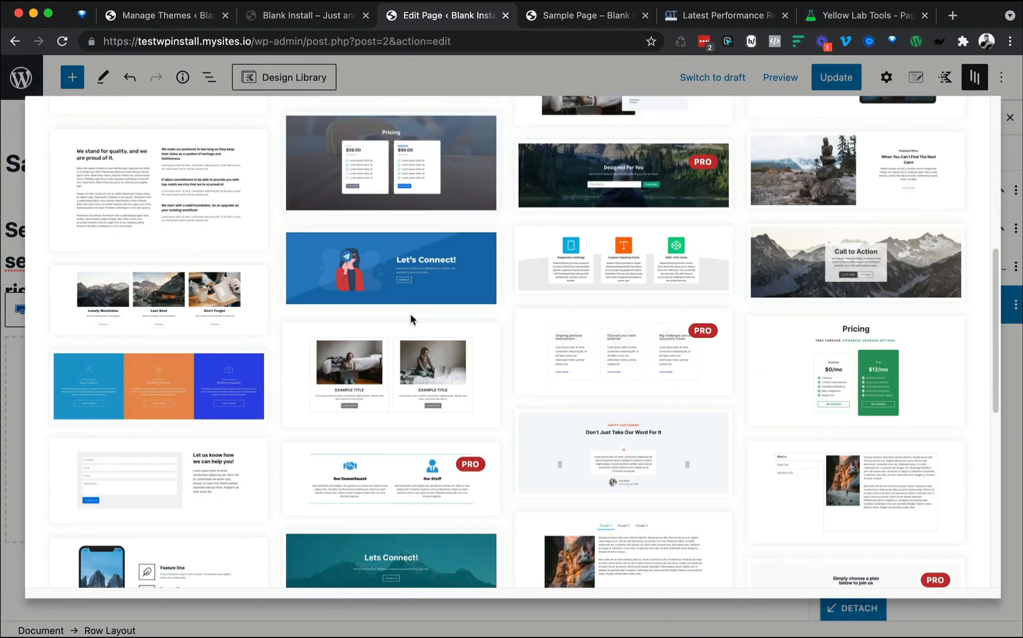
scroll(411, 319, down, 9)
scroll(607, 228, up, 18)
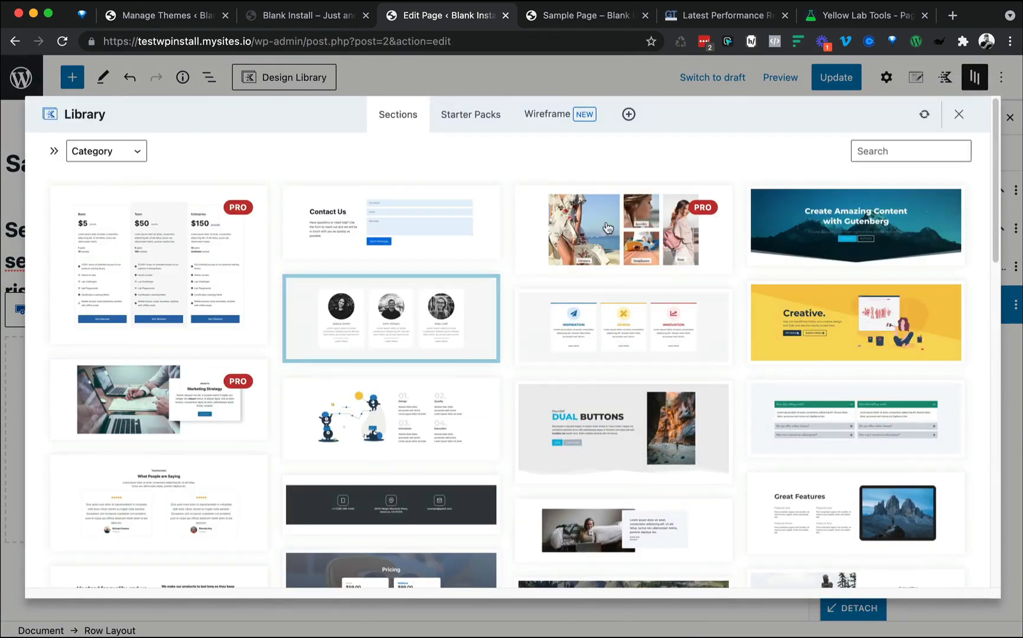
click(958, 115)
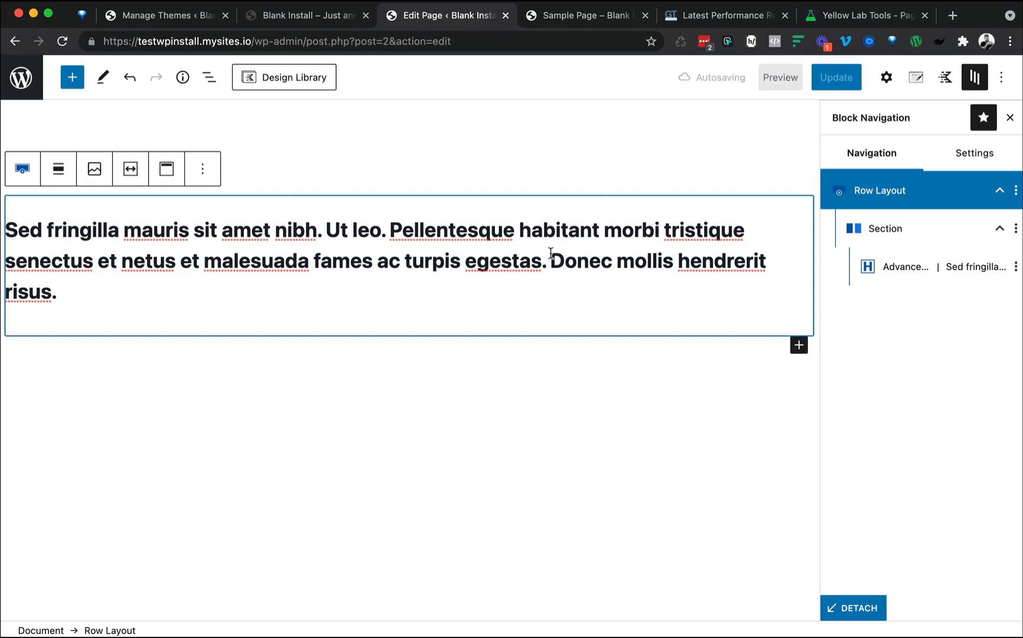
click(726, 24)
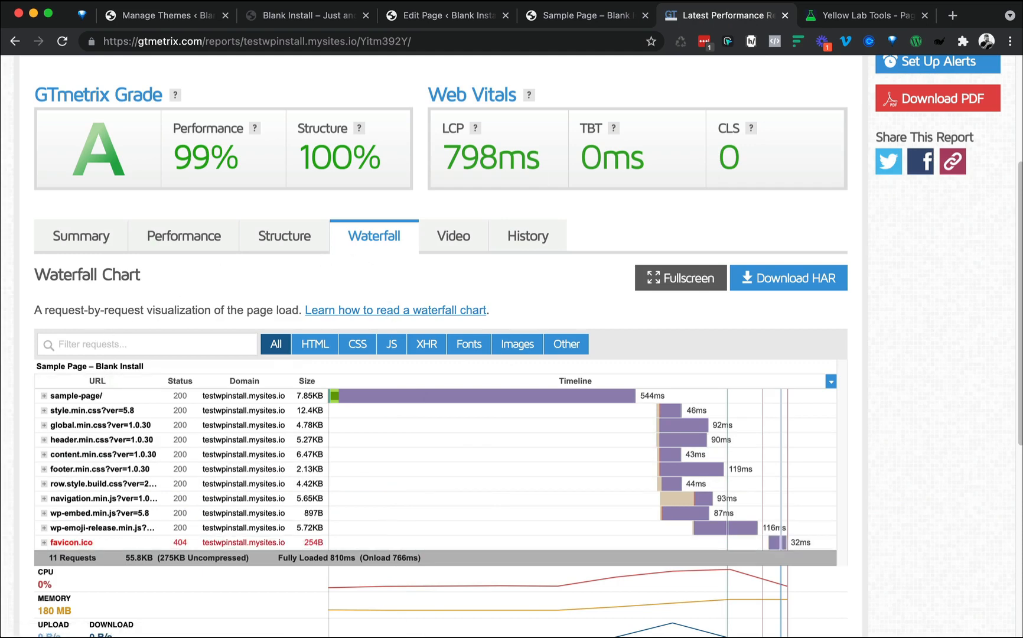
click(920, 0)
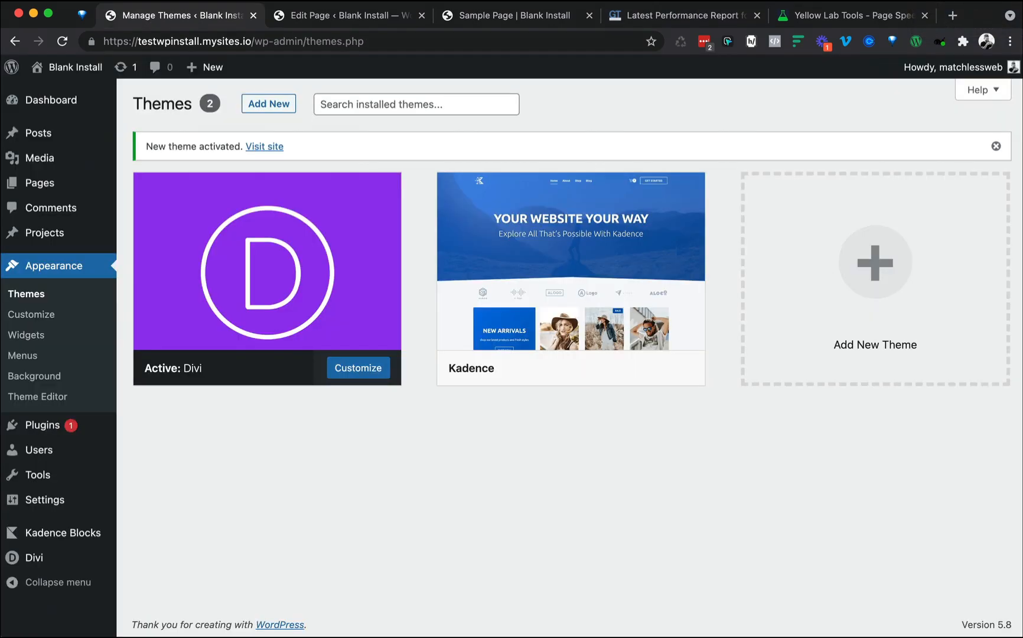
- Check the active Divi theme and the published Sample Page, and bring up the Sample Page's block editor
mouse_move(267, 275)
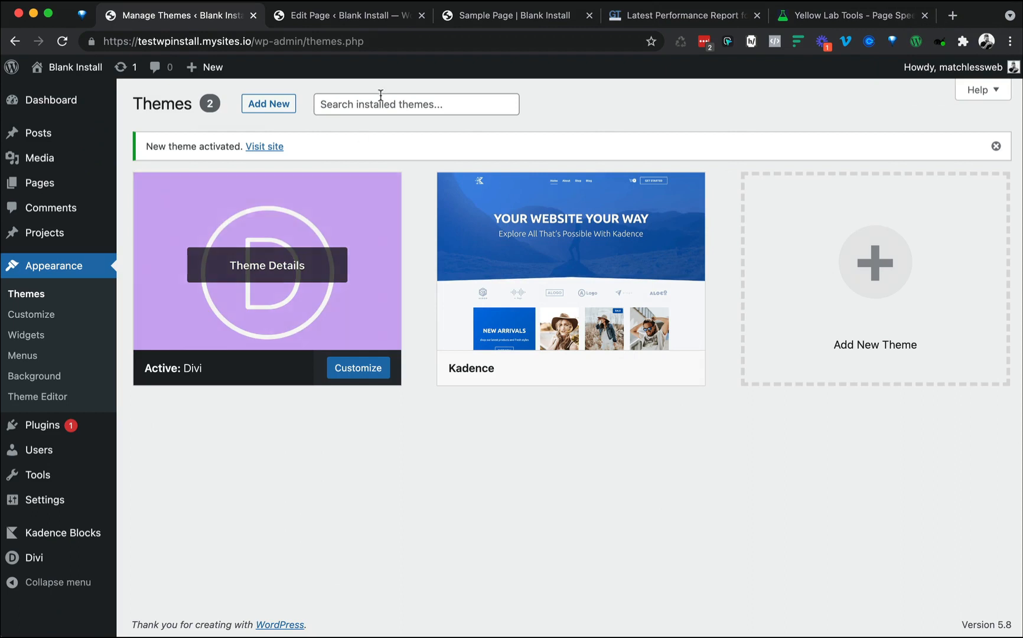
click(514, 19)
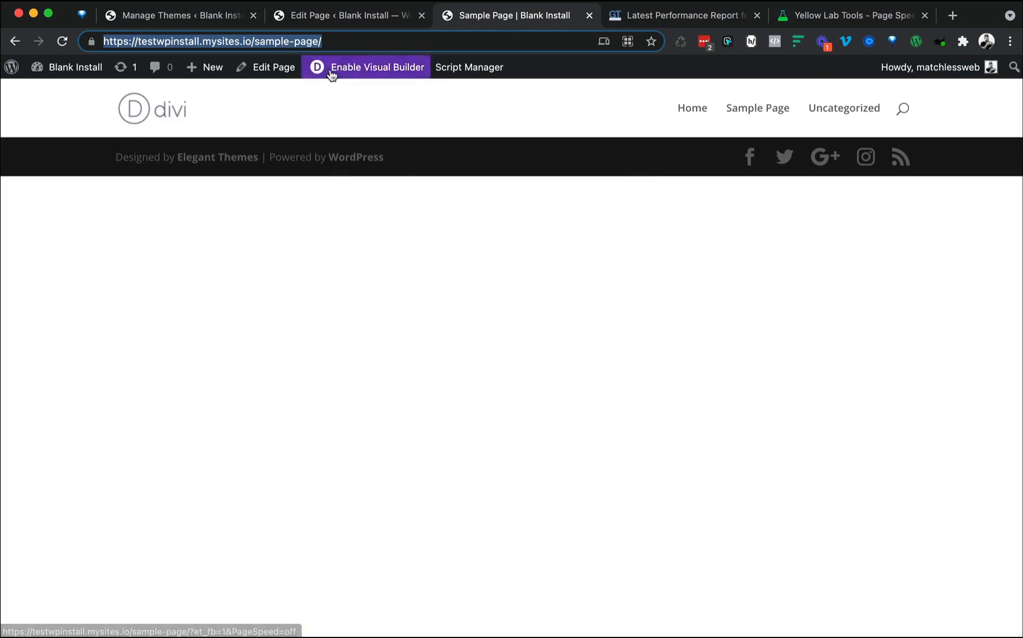
click(361, 22)
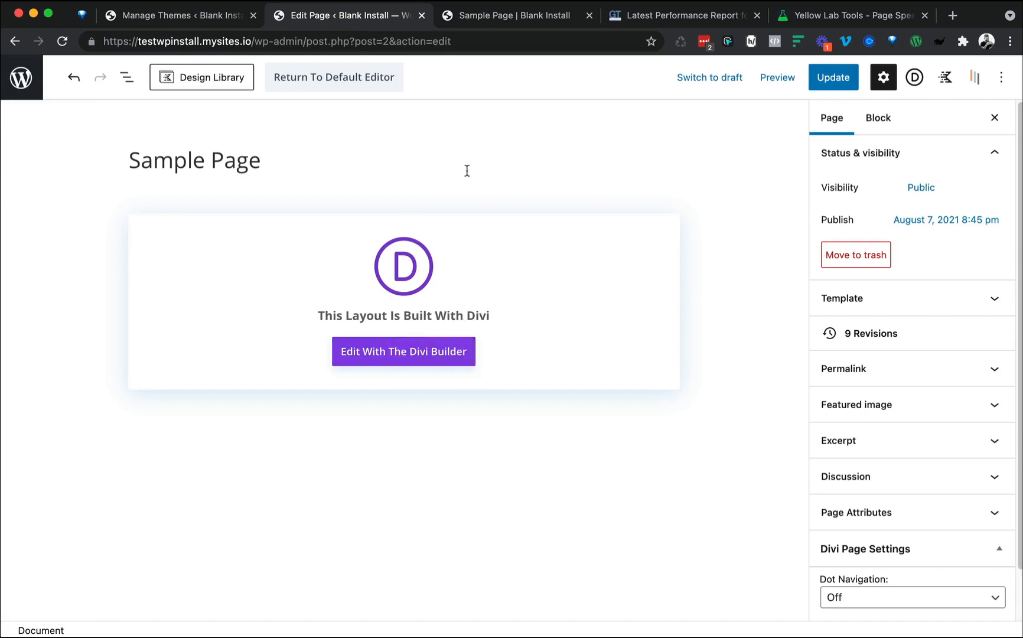
- Review the Divi page's GTmetrix waterfall requests and the Yellow Lab Tools score details down to DOM complexity
click(656, 15)
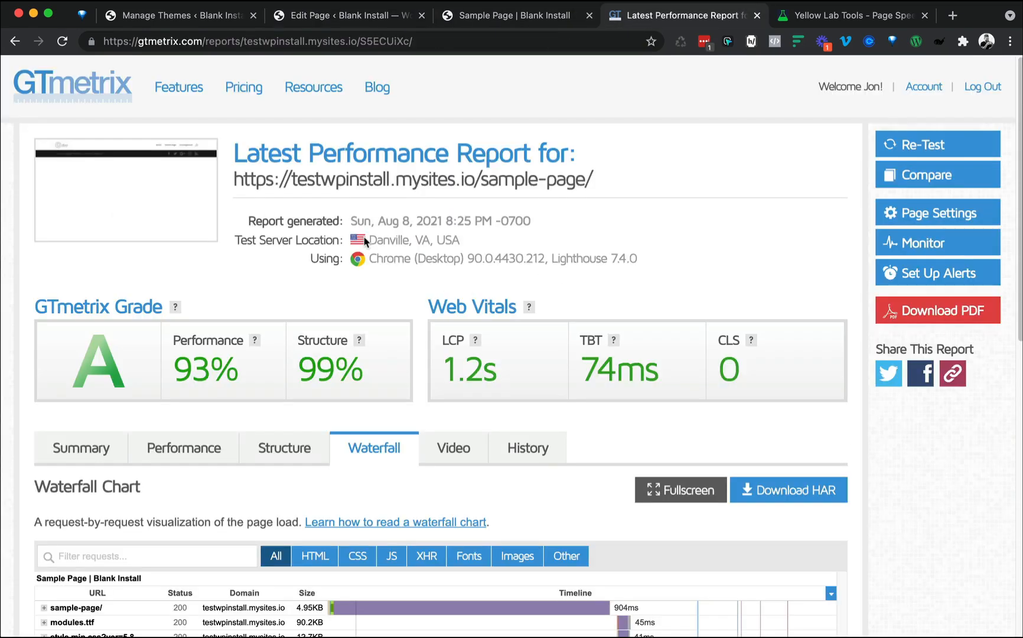
scroll(363, 239, down, 5)
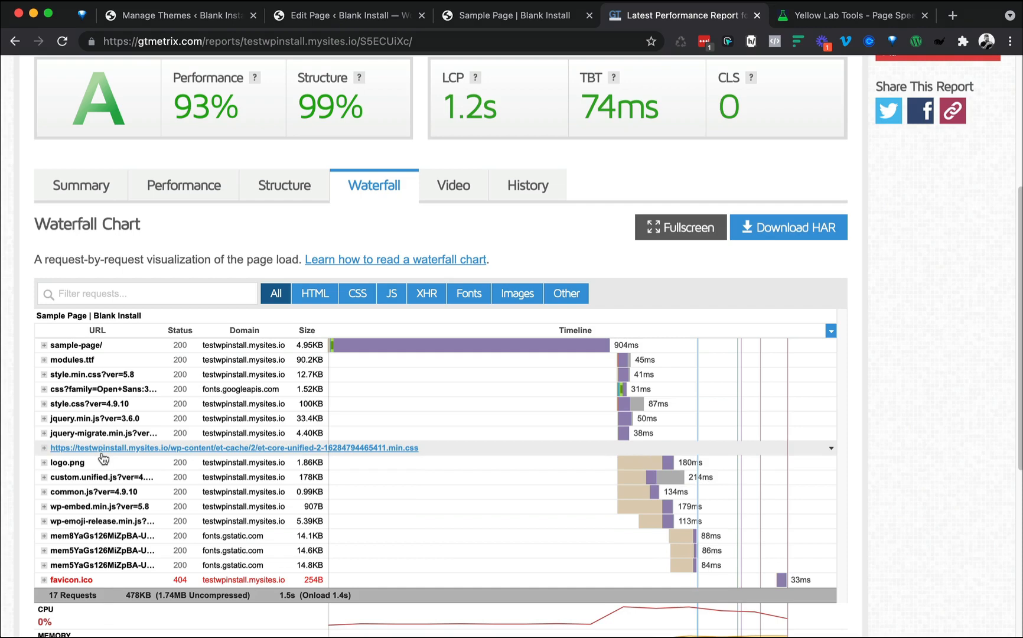
click(865, 14)
scroll(526, 255, down, 4)
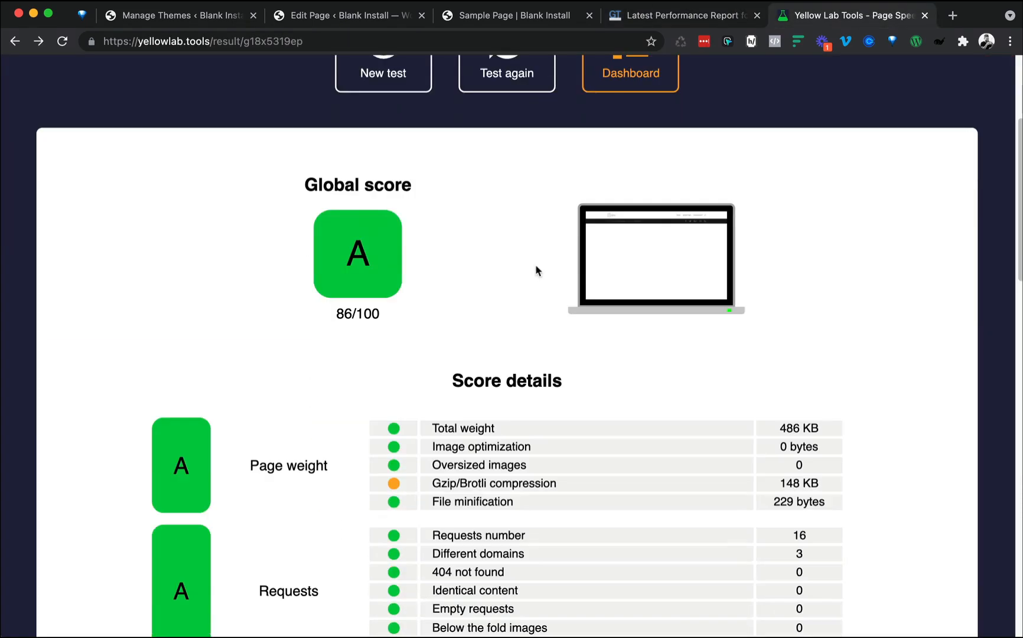
scroll(536, 271, down, 3)
scroll(537, 271, down, 1)
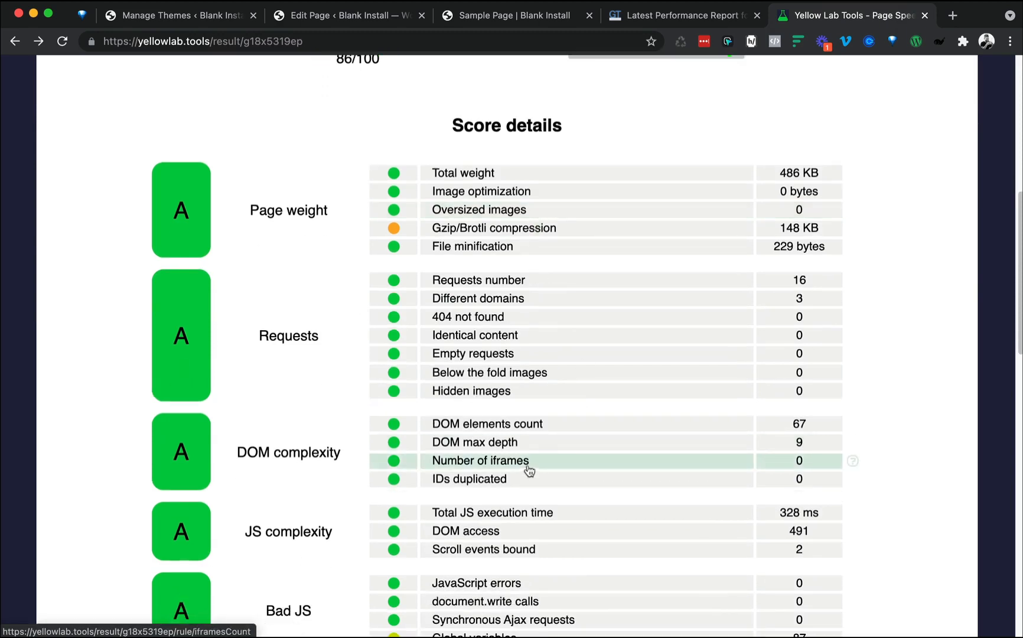
- Examine the DOM max depth offenders in Yellow Lab Tools, including the mobile menu and footer social icon nesting
click(501, 448)
scroll(498, 447, down, 10)
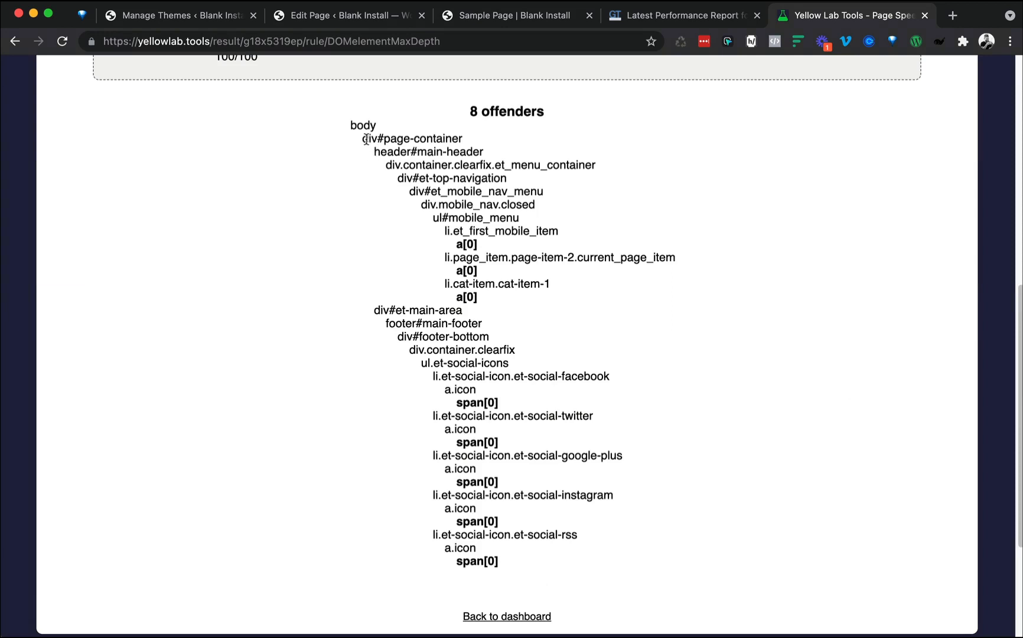
drag(407, 172, 529, 214)
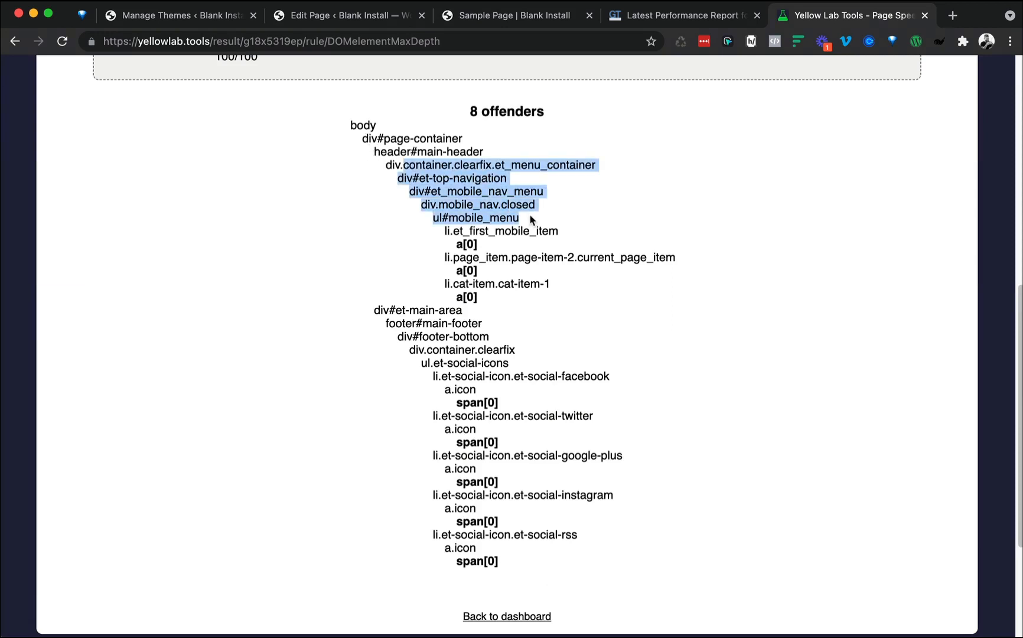
click(496, 224)
scroll(494, 227, down, 1)
scroll(493, 227, down, 3)
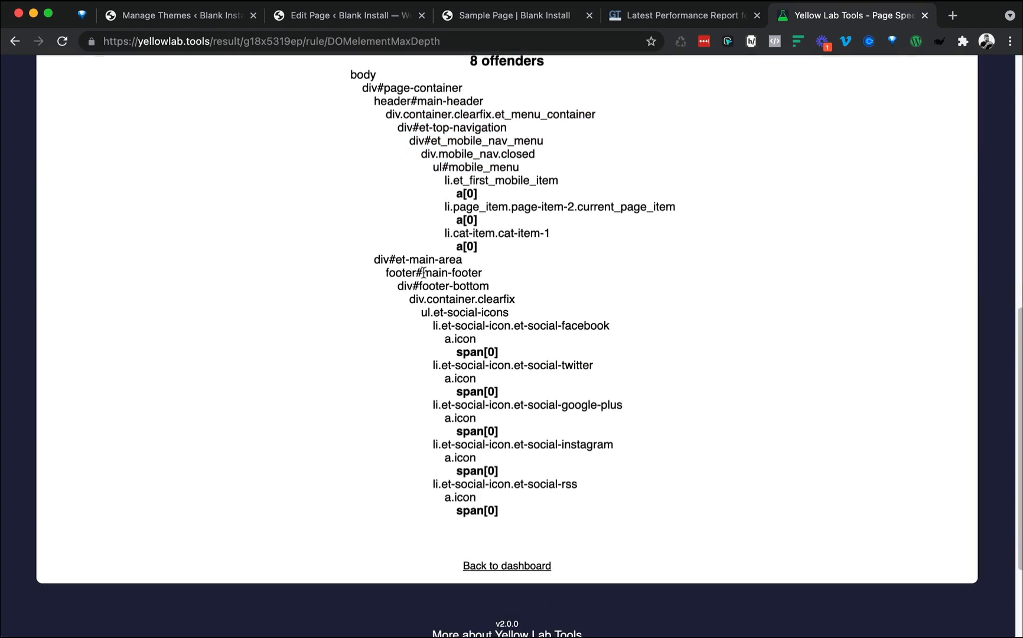
drag(450, 307, 534, 532)
click(334, 367)
scroll(334, 362, up, 10)
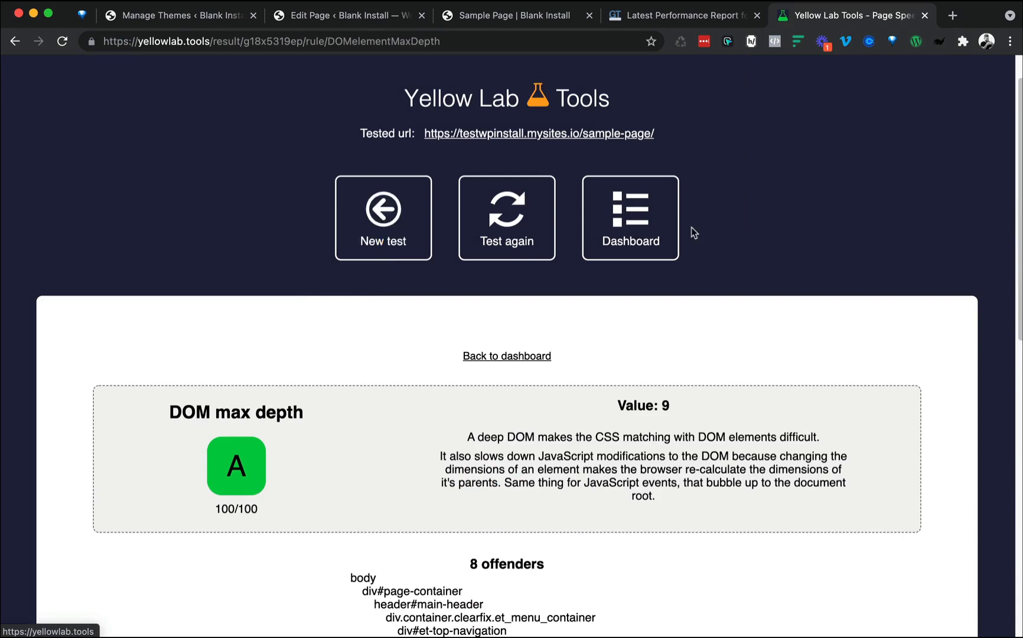
- Return to the Yellow Lab Tools dashboard and review the page weight, requests, DOM and CSS complexity scores
click(626, 231)
scroll(620, 237, down, 7)
scroll(620, 237, down, 3)
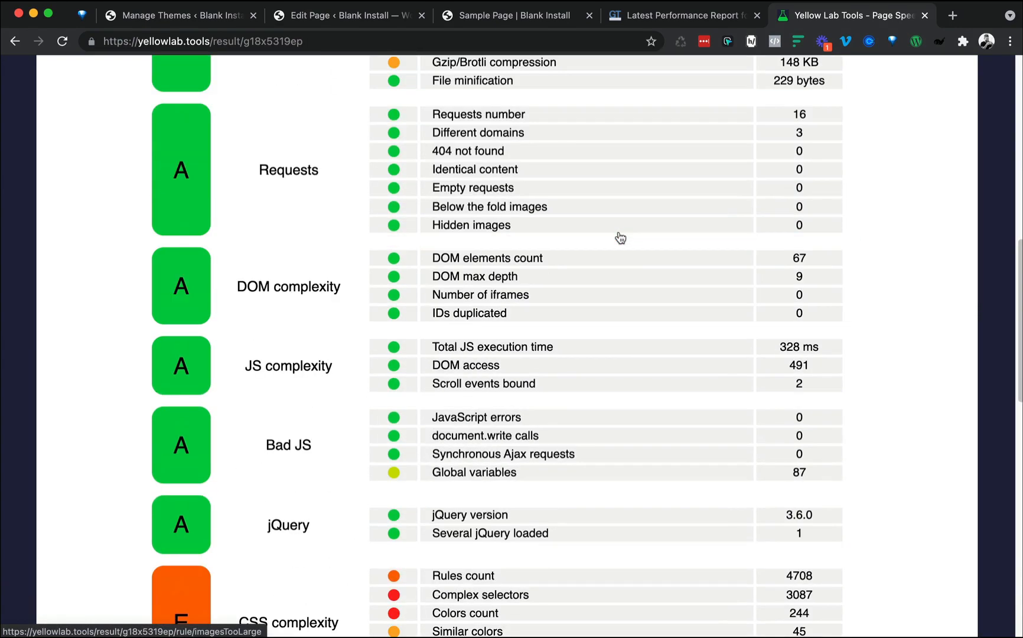
scroll(620, 237, up, 4)
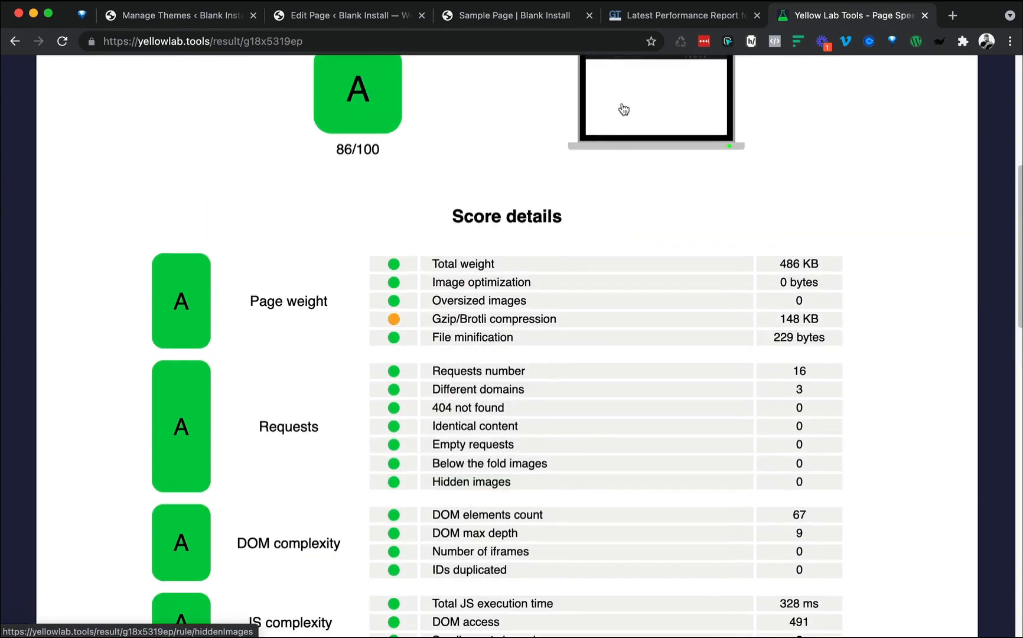
- Check the published Sample Page, open it for editing in the Divi Builder and choose to build it from scratch
click(474, 17)
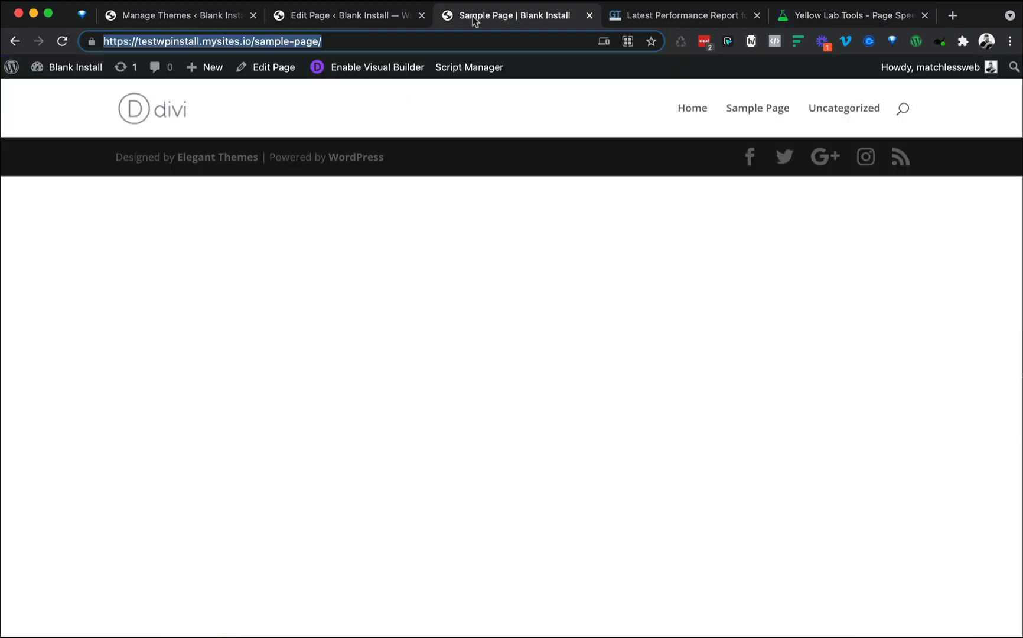
click(365, 19)
click(414, 365)
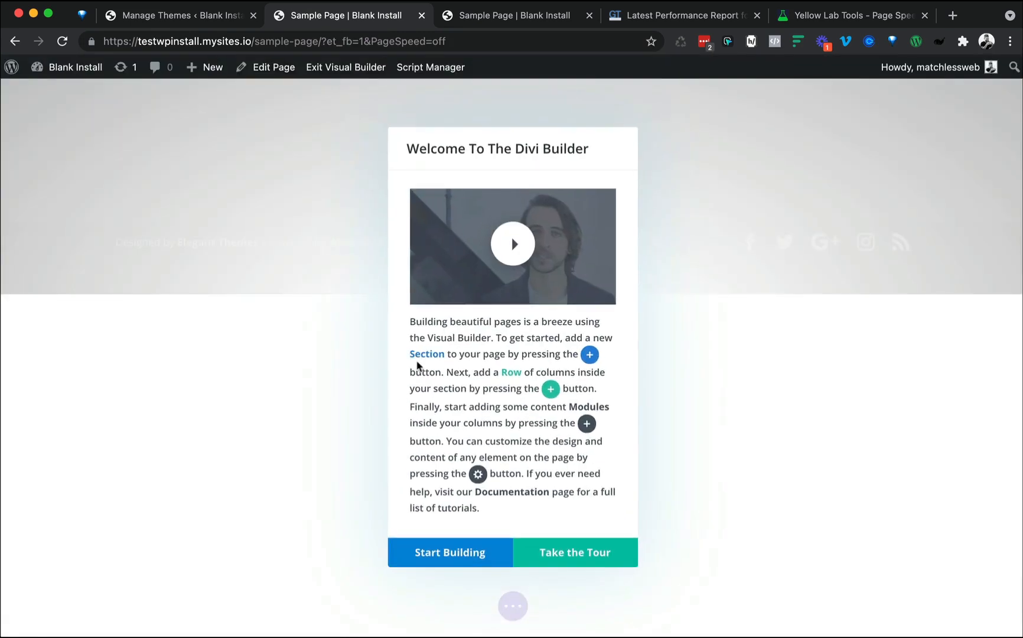
click(480, 556)
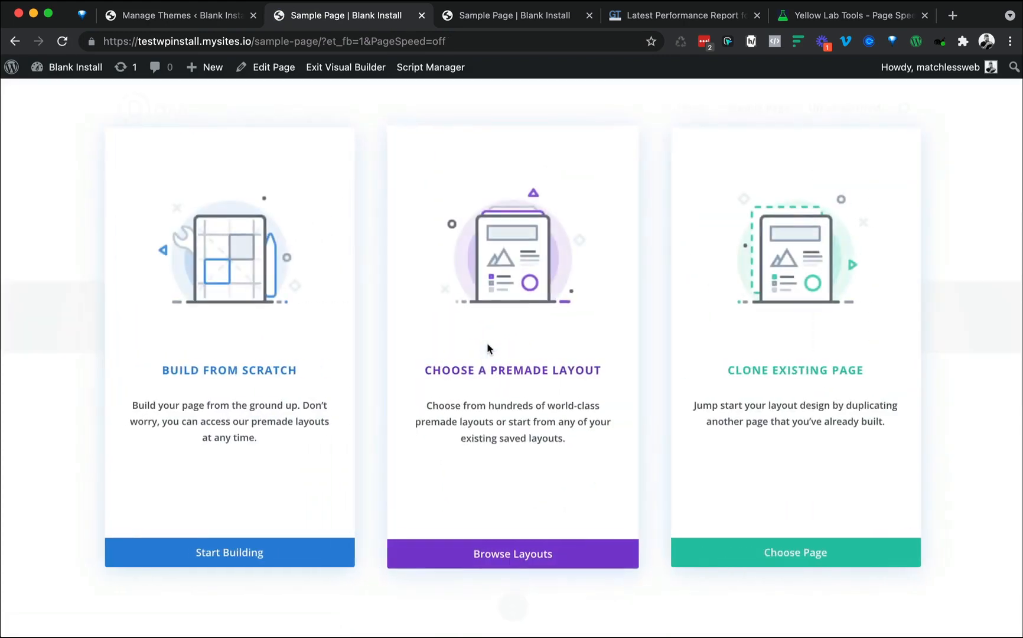
click(273, 550)
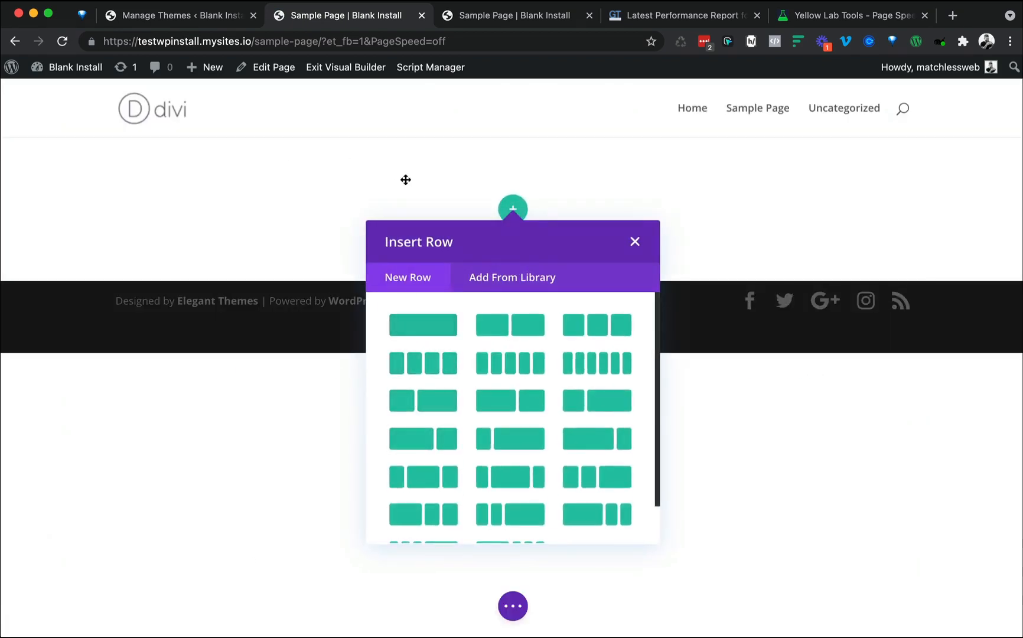
- Insert a single-column row and add a Text module to it
click(421, 329)
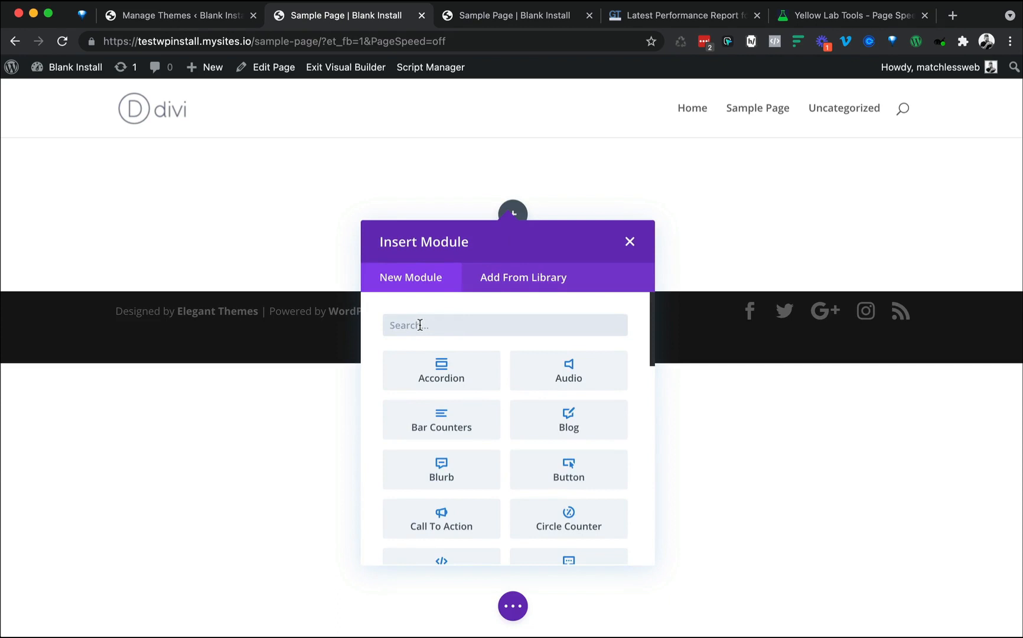
text(te)
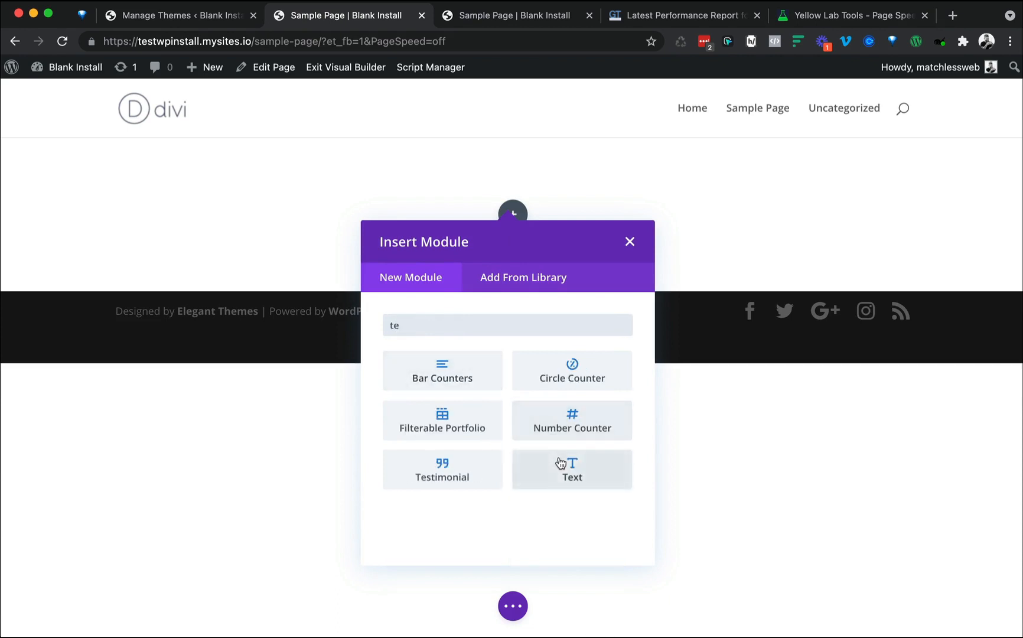
click(561, 467)
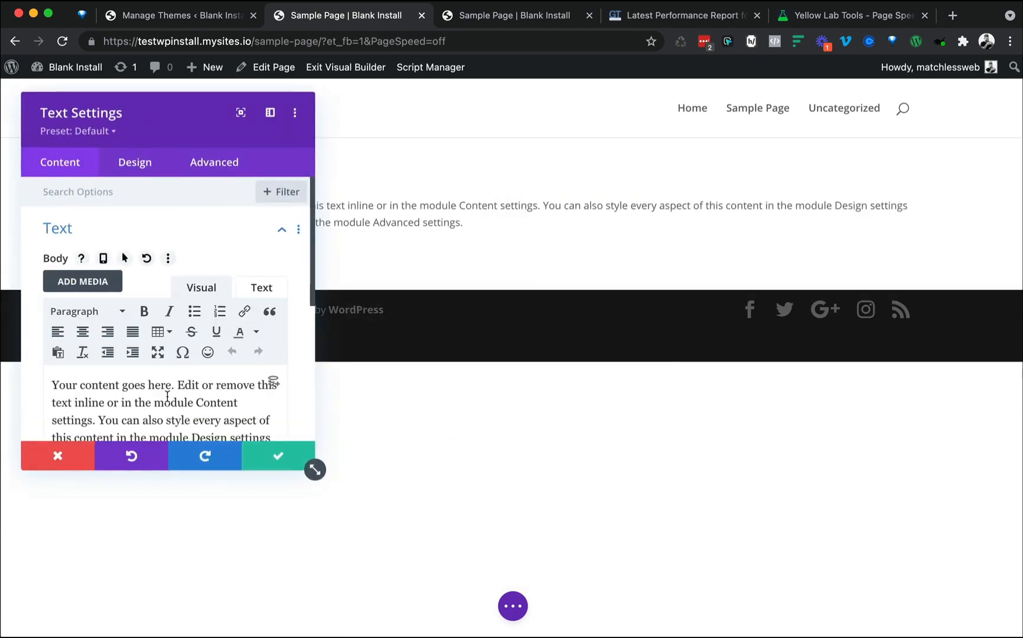
- Replace the Text module's placeholder with lorem ipsum starting "Sed fringilla mauris" and delete everything after "turpis egestas."
triple_click(167, 395)
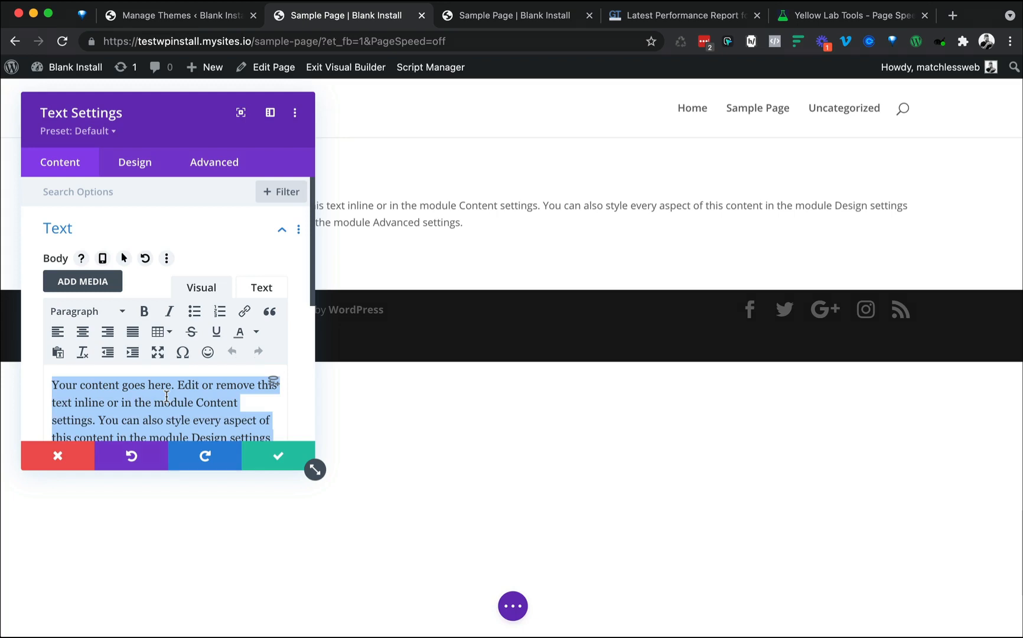
text(Lo)
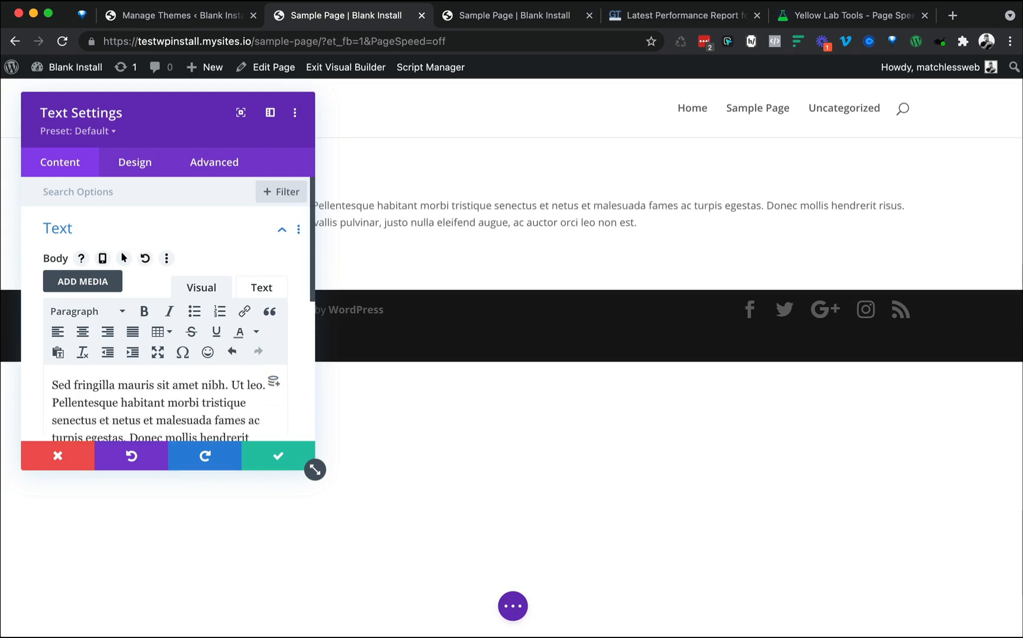
scroll(161, 394, down, 1)
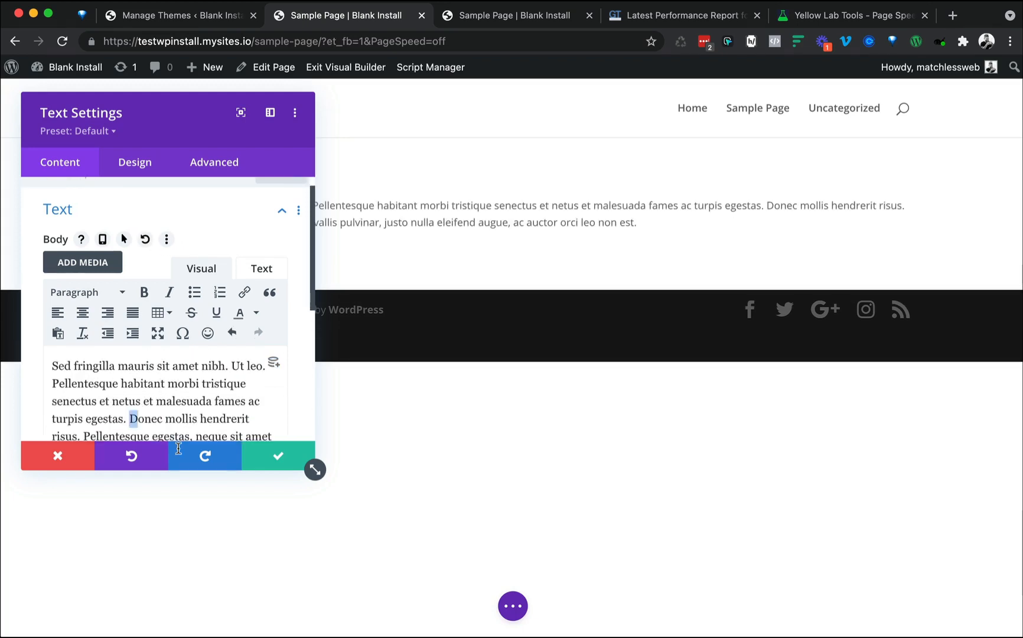
drag(134, 416, 228, 476)
scroll(216, 280, up, 5)
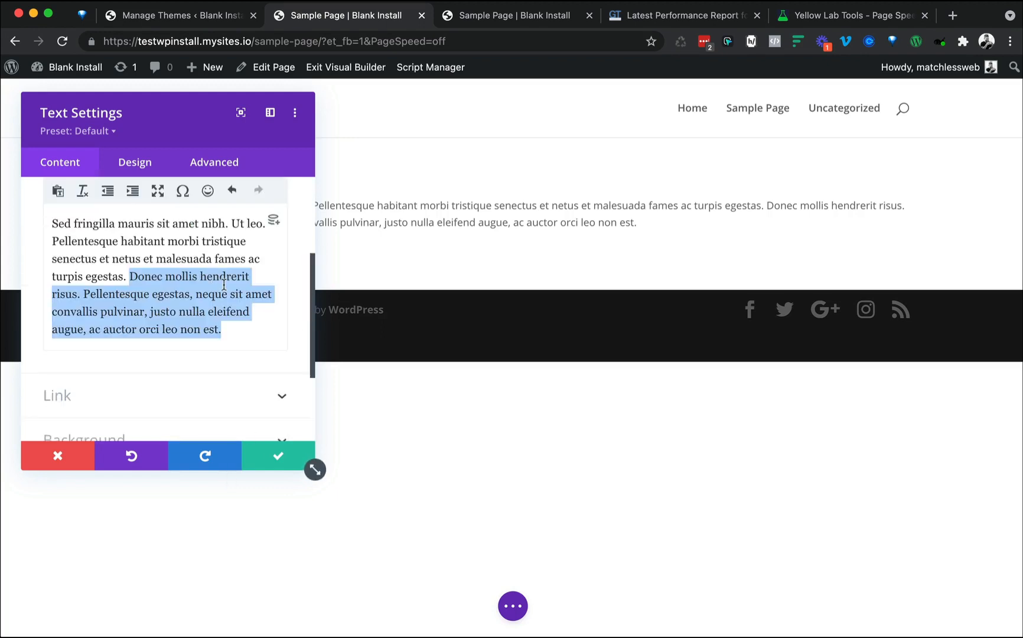
key(BackSpace)
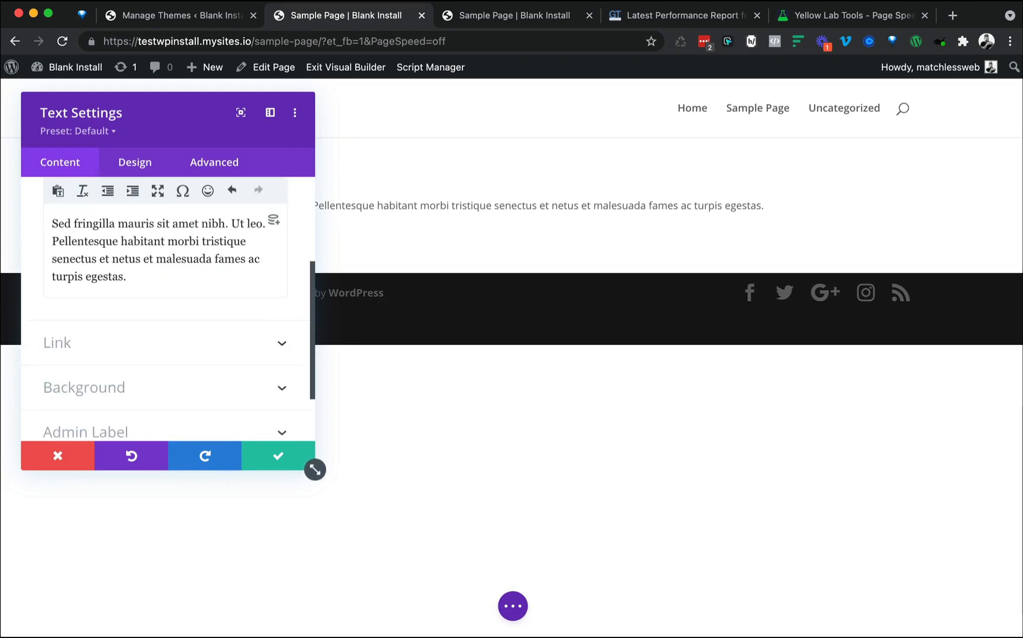
- Format the whole body text as Heading 2 and save the Text module settings
scroll(50, 286, up, 5)
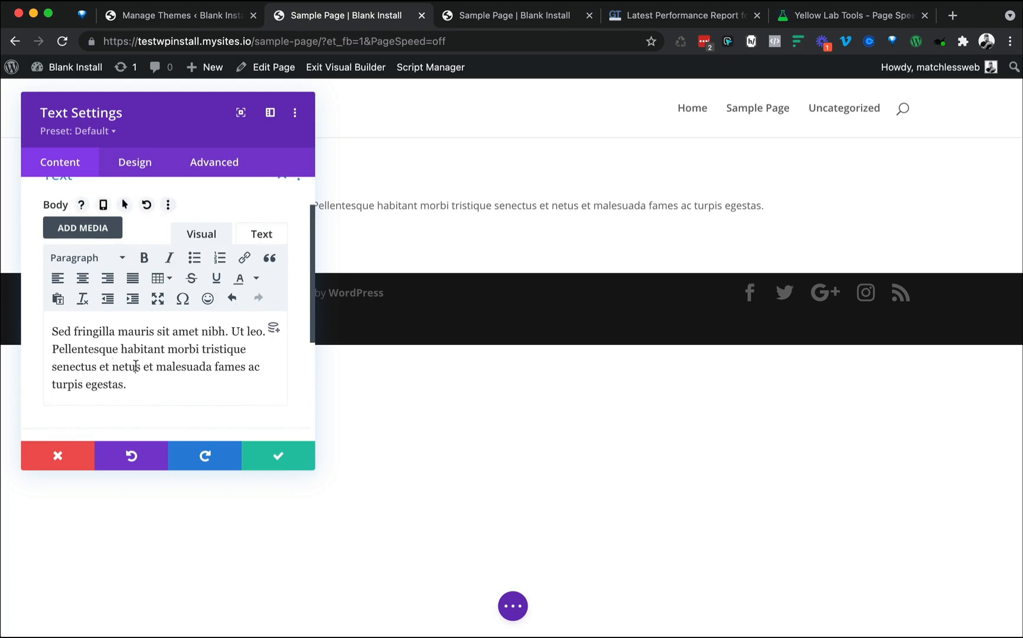
triple_click(135, 366)
click(100, 258)
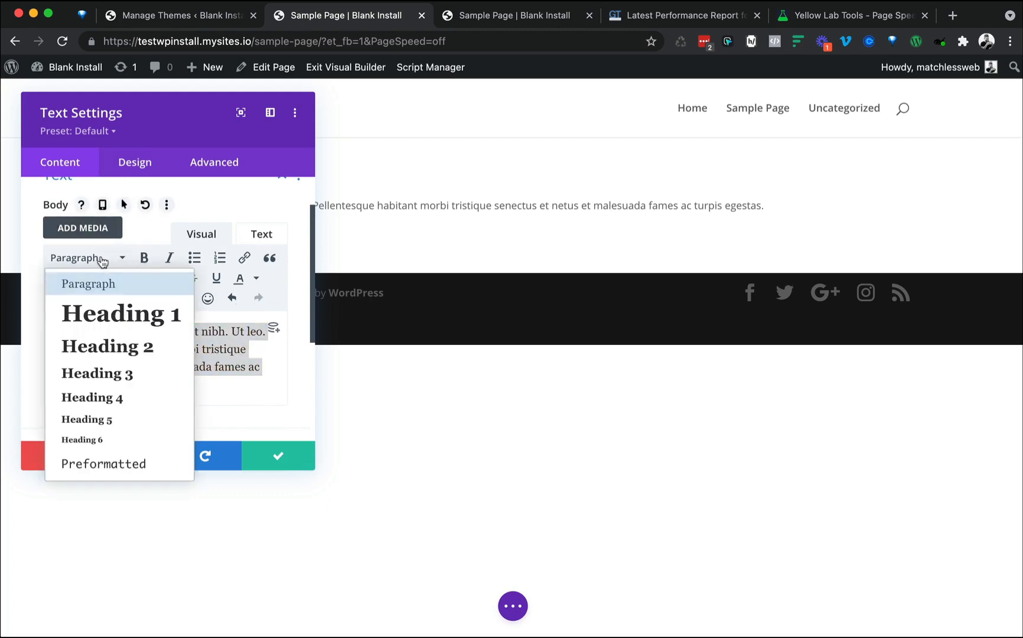
click(119, 346)
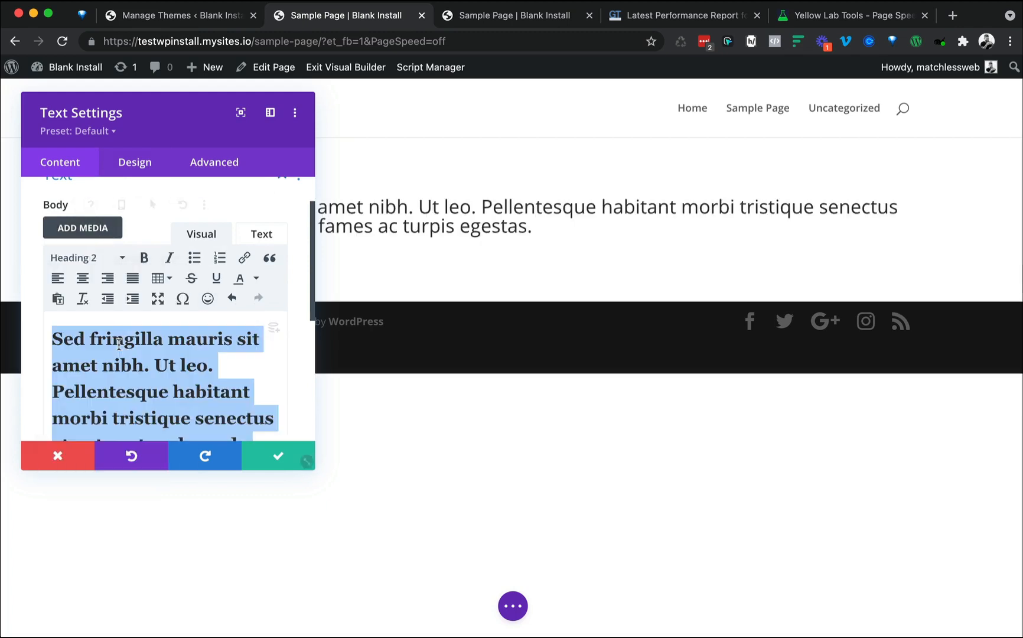
click(280, 456)
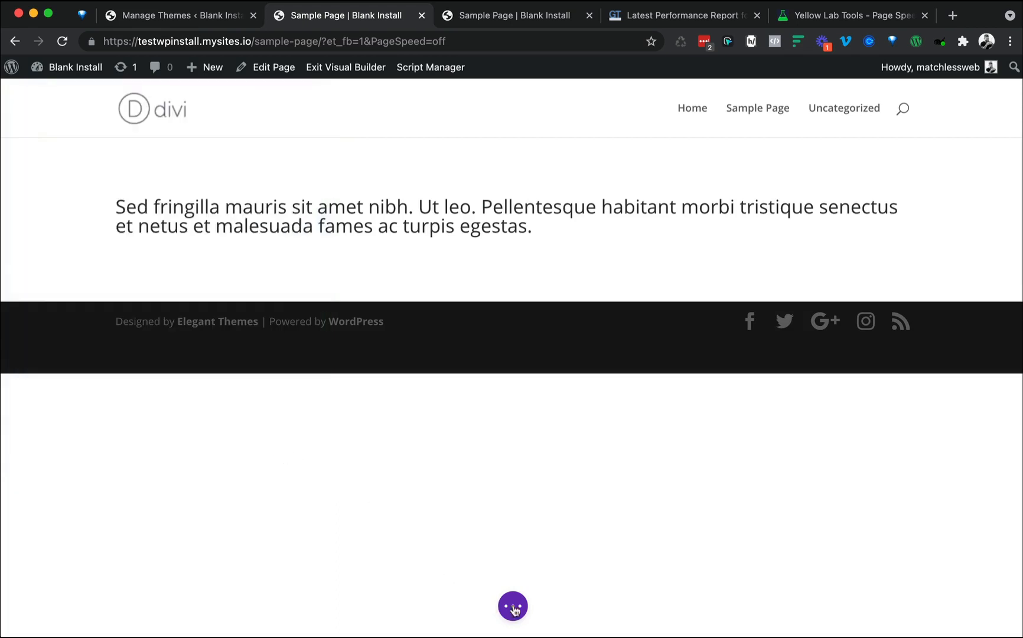
- Check the page's section, row and module structure in wireframe view, and save the page from desktop view
click(513, 608)
click(62, 608)
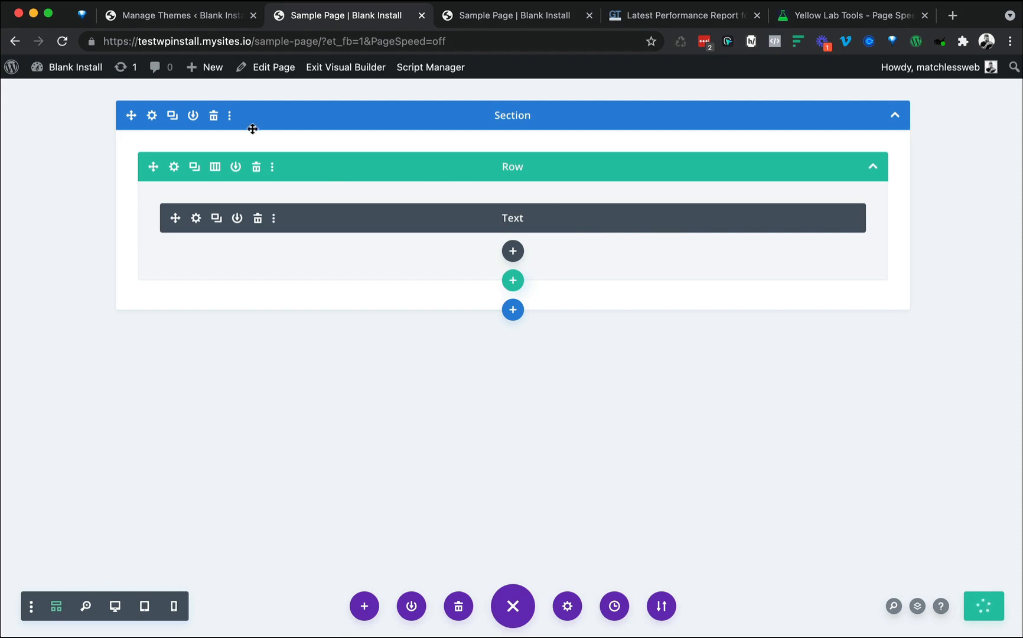
click(116, 612)
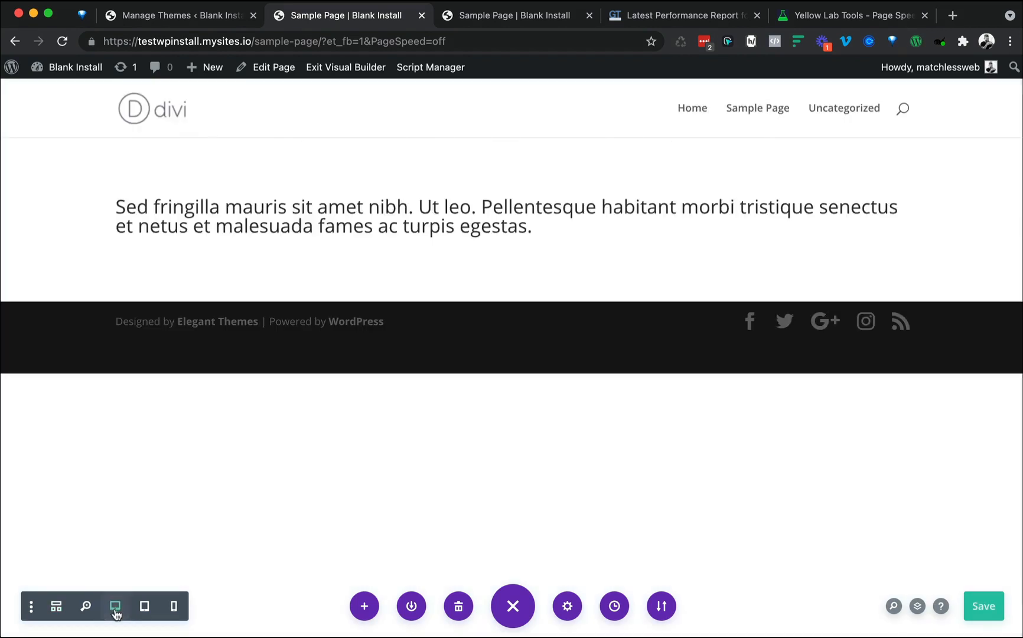
click(995, 617)
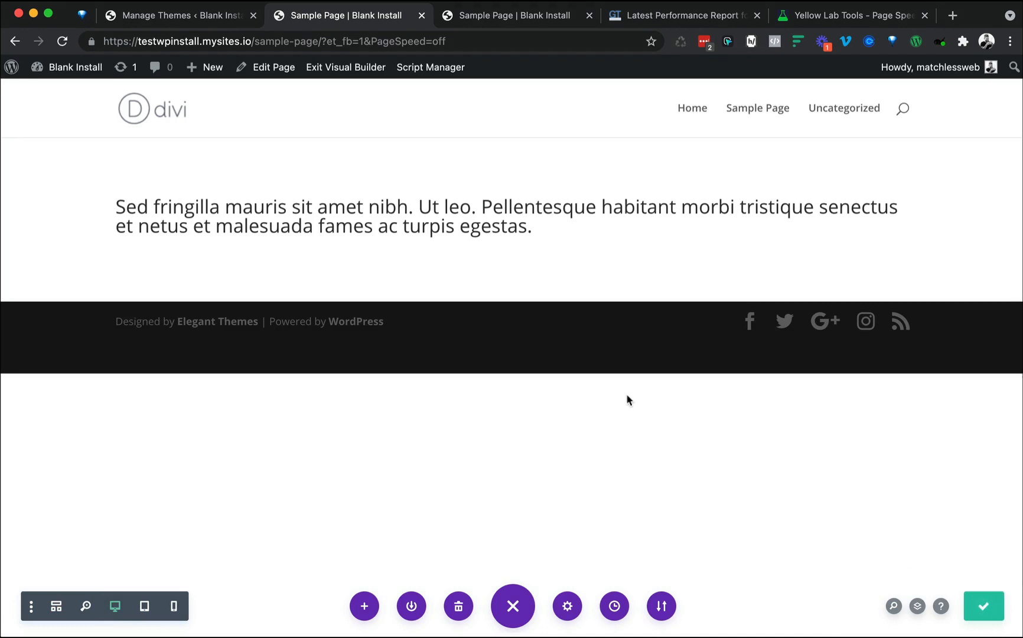
- Check the heading on the published Sample Page and re-test the page in GTmetrix
click(525, 18)
click(679, 44)
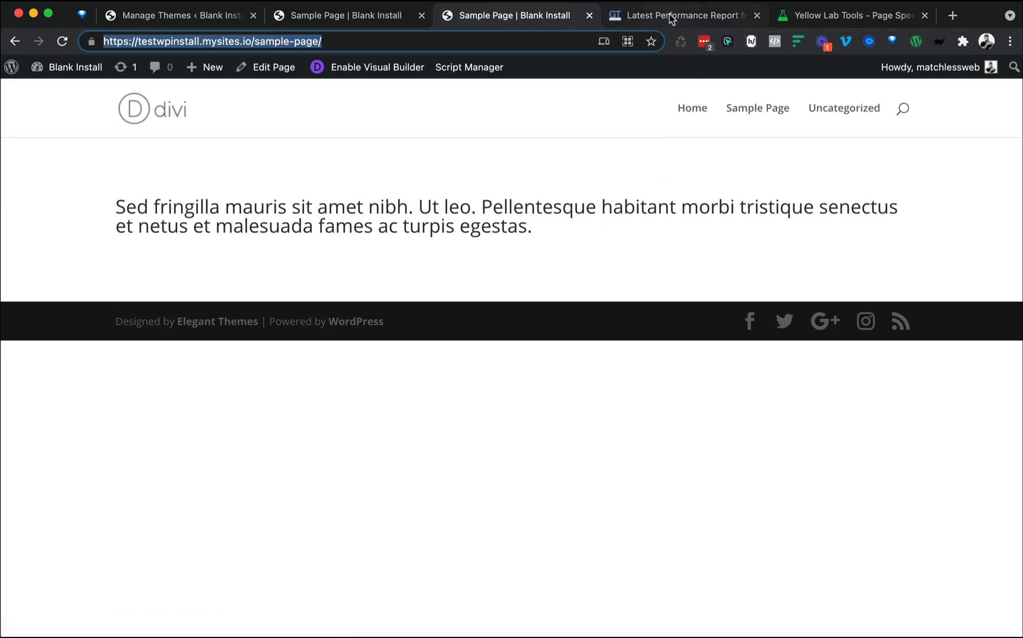
click(672, 18)
scroll(707, 109, up, 5)
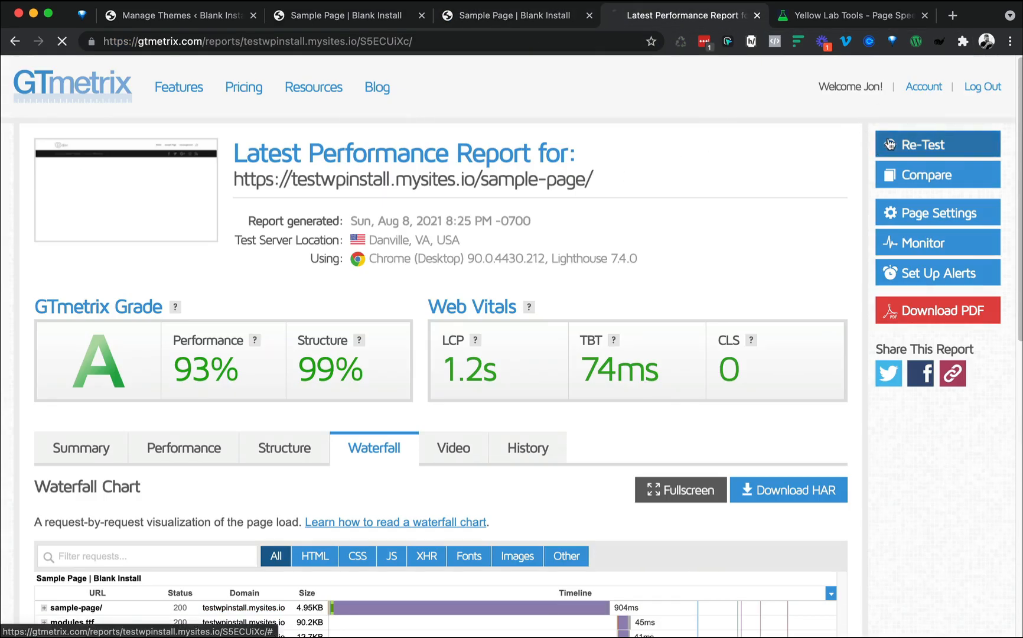
click(922, 144)
- Run the Yellow Lab Tools test again for the Sample Page and return to the GTmetrix analysis for its new report
click(826, 17)
scroll(664, 192, up, 6)
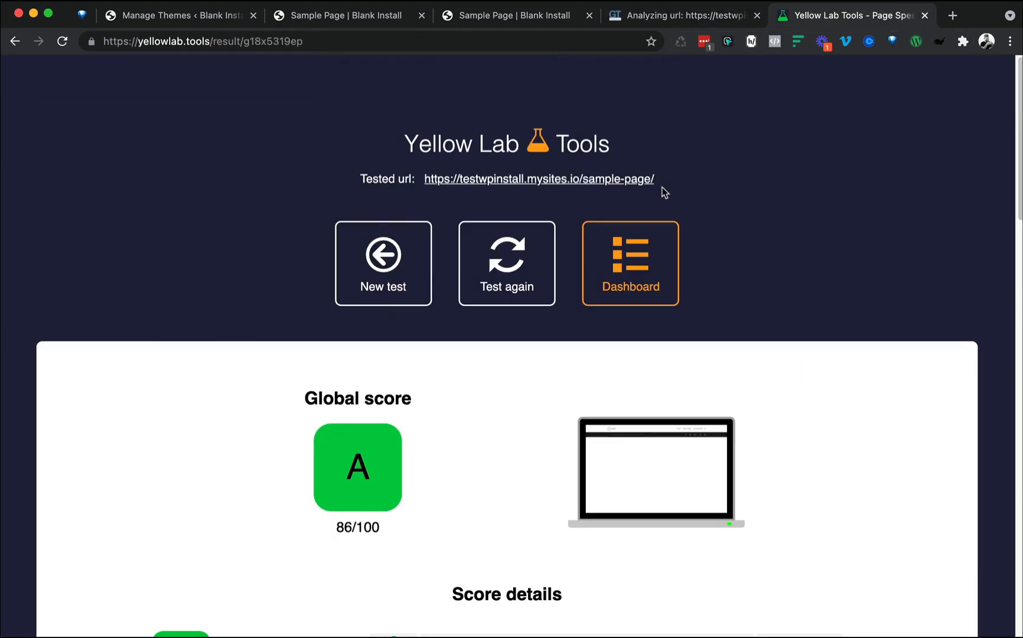
click(506, 264)
click(678, 19)
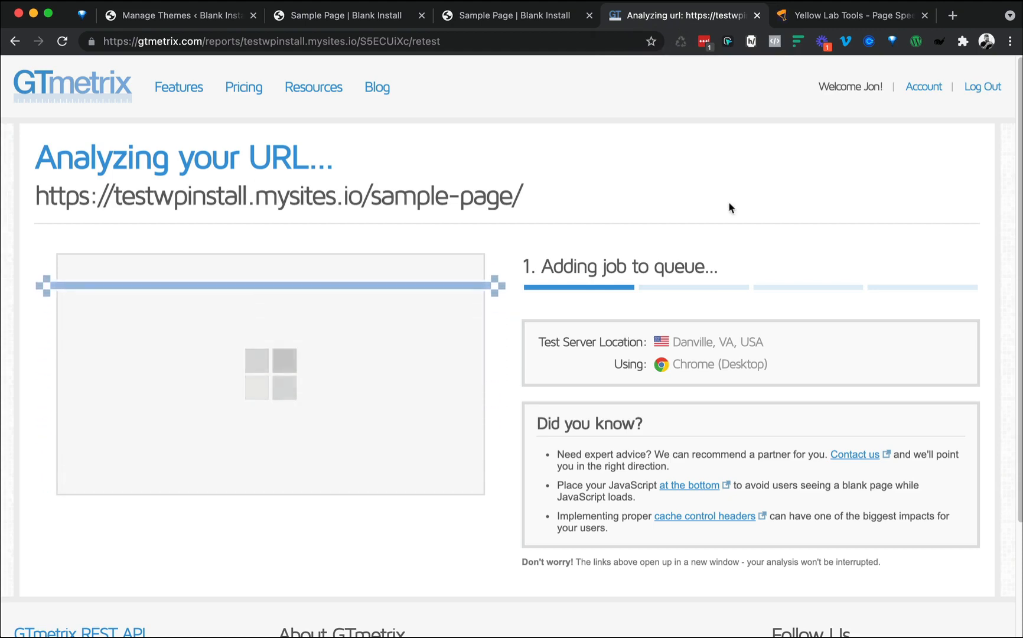
scroll(673, 214, down, 3)
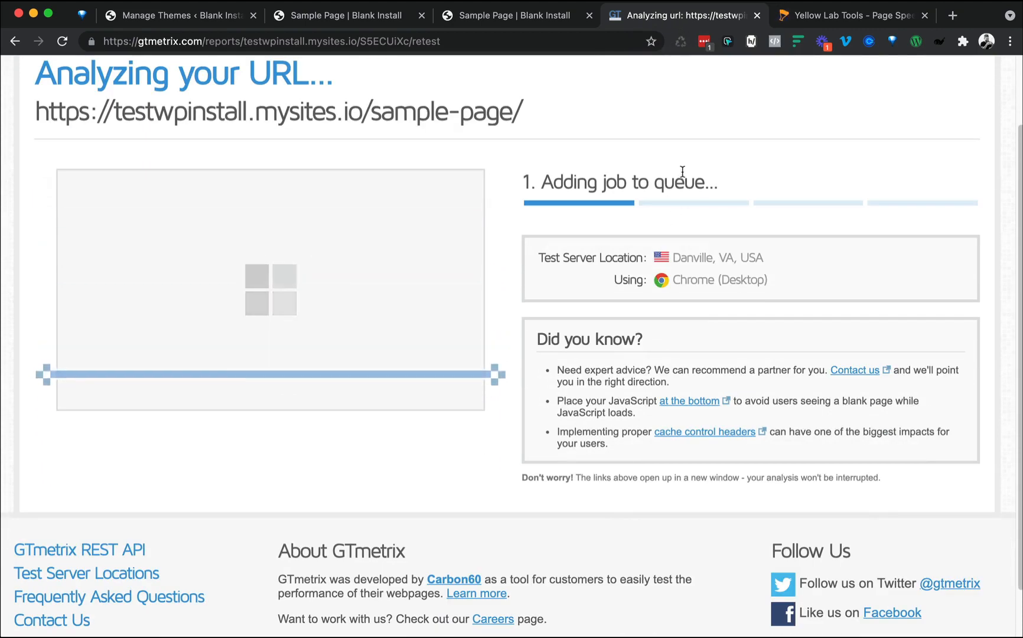
scroll(808, 179, up, 1)
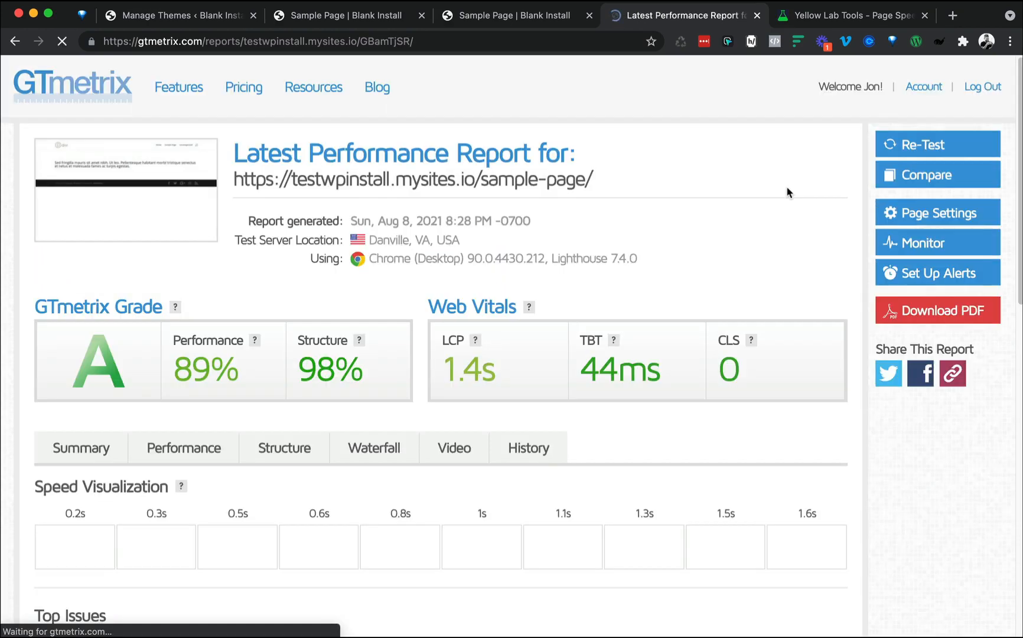
- Review the request waterfall chart in the new GTmetrix report for the Sample Page
scroll(612, 266, down, 1)
click(390, 430)
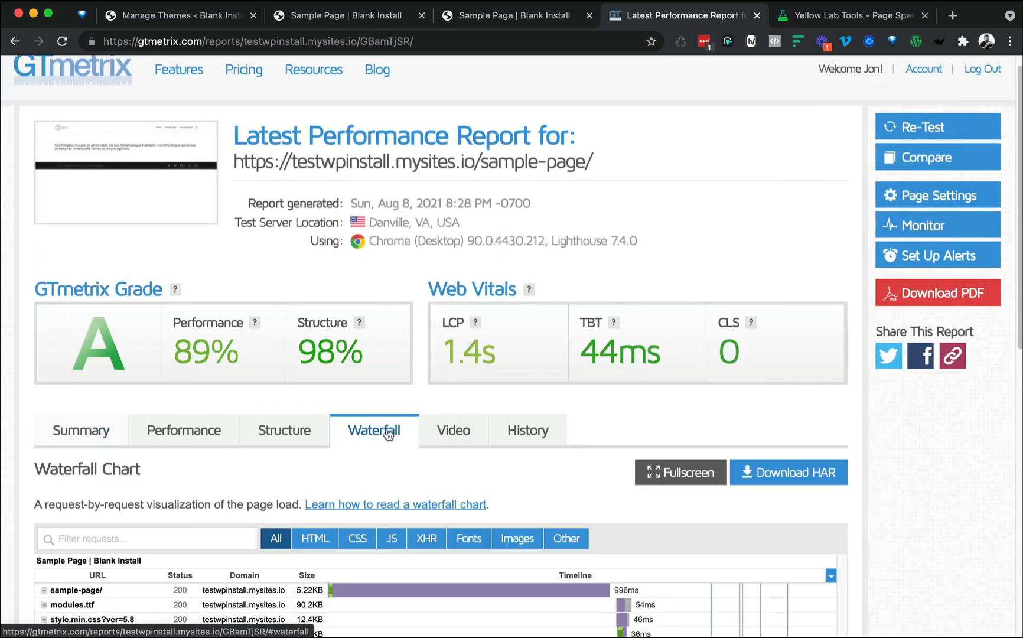
scroll(392, 425, down, 5)
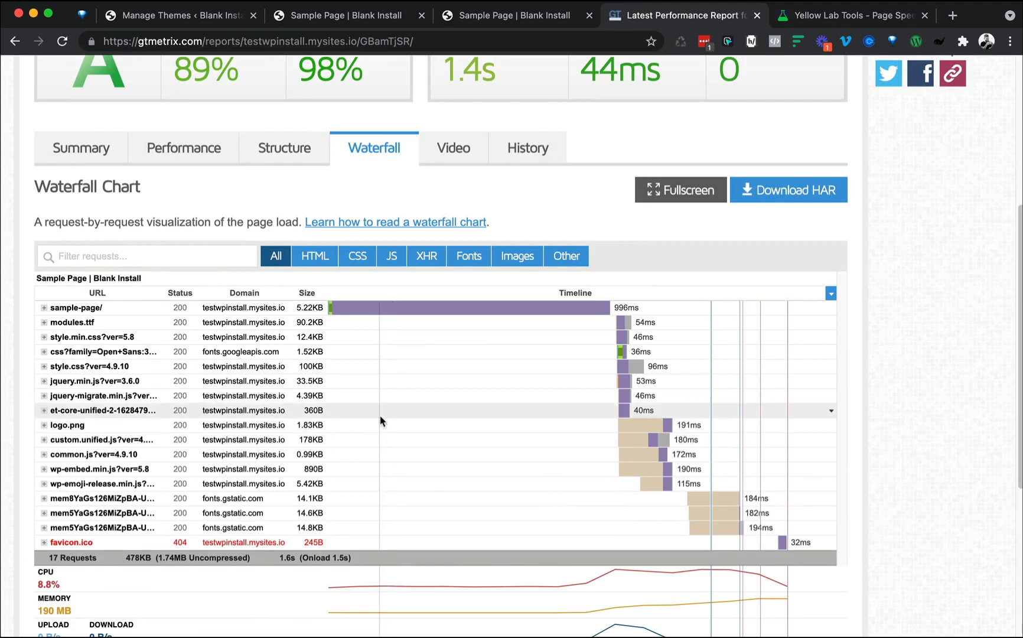
scroll(381, 420, up, 5)
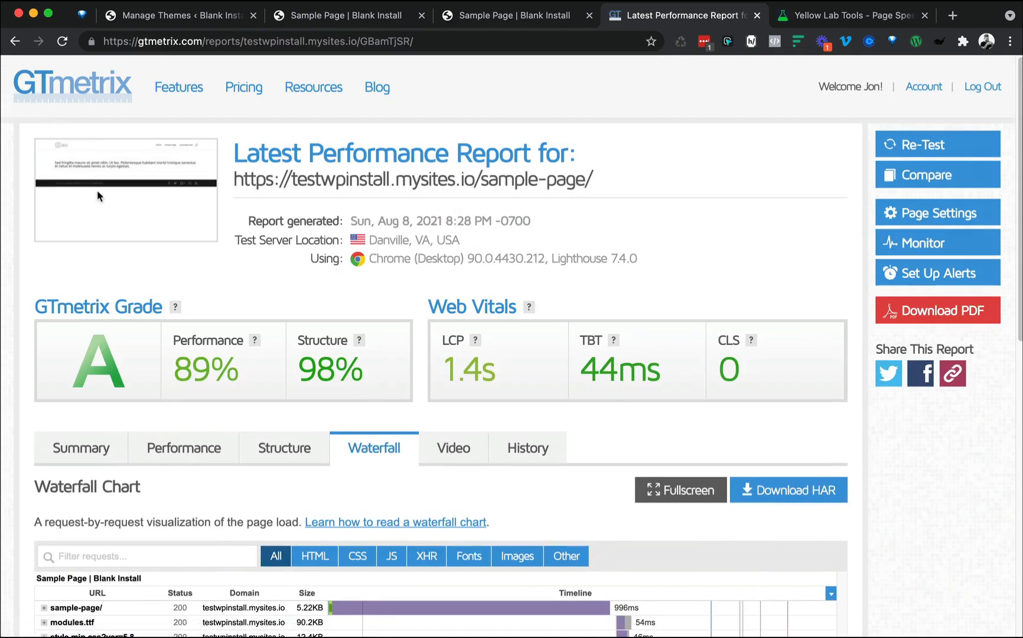
- Review the score details in the new Yellow Lab Tools report and open the DOM max depth rule with its offender tree
click(858, 19)
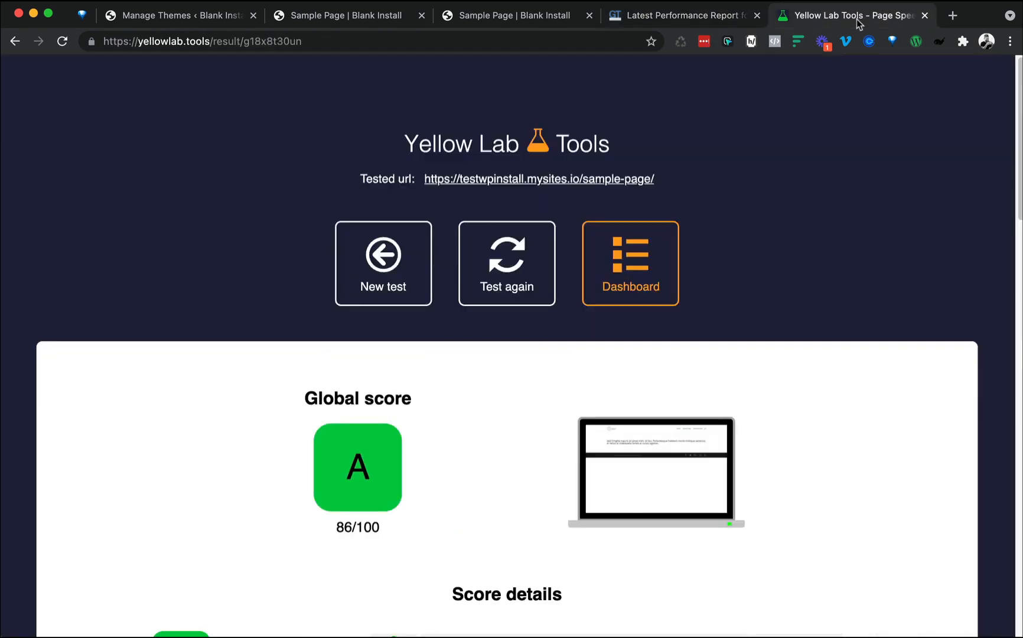
scroll(429, 342, down, 7)
scroll(429, 341, down, 2)
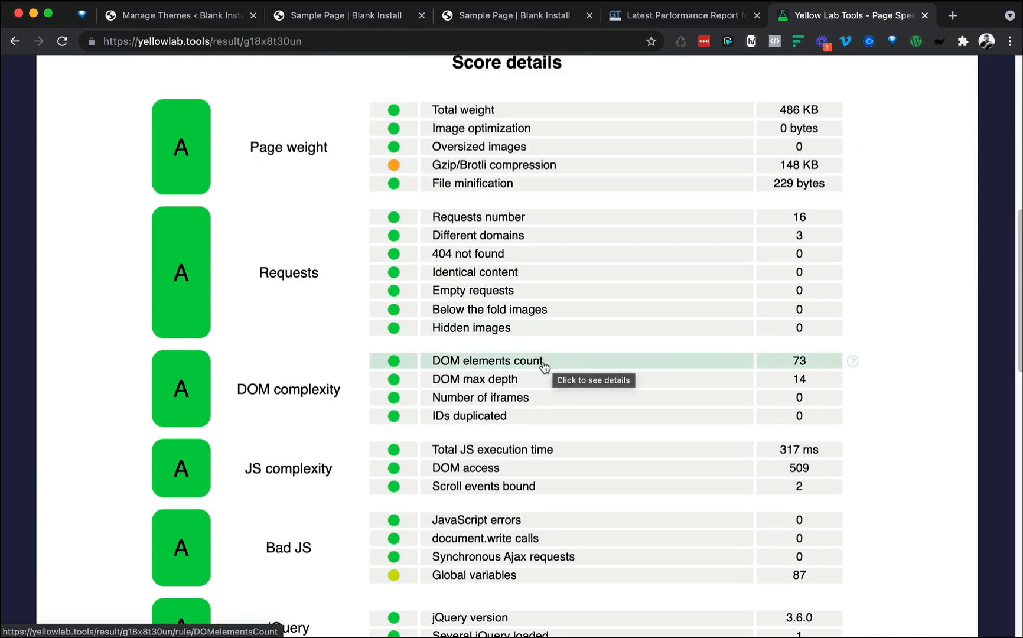
click(511, 383)
scroll(507, 378, down, 5)
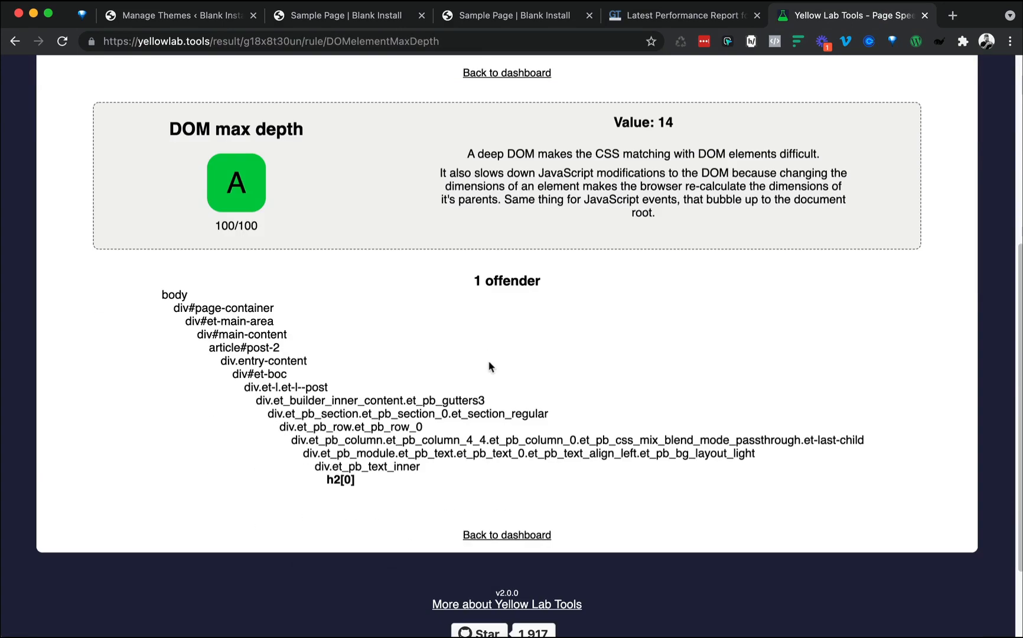
scroll(489, 359, up, 3)
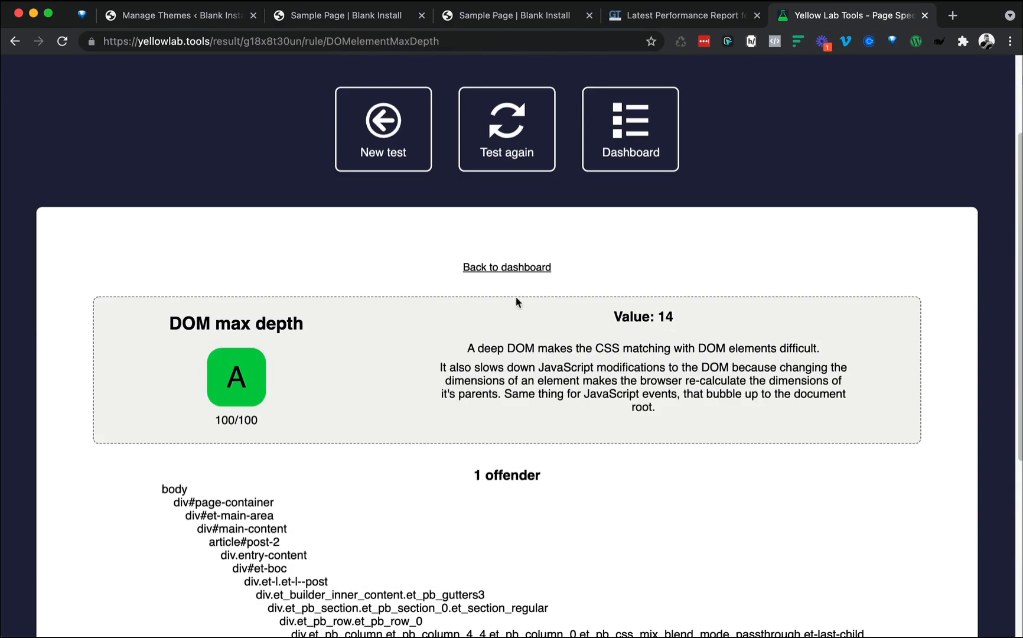
scroll(394, 289, down, 3)
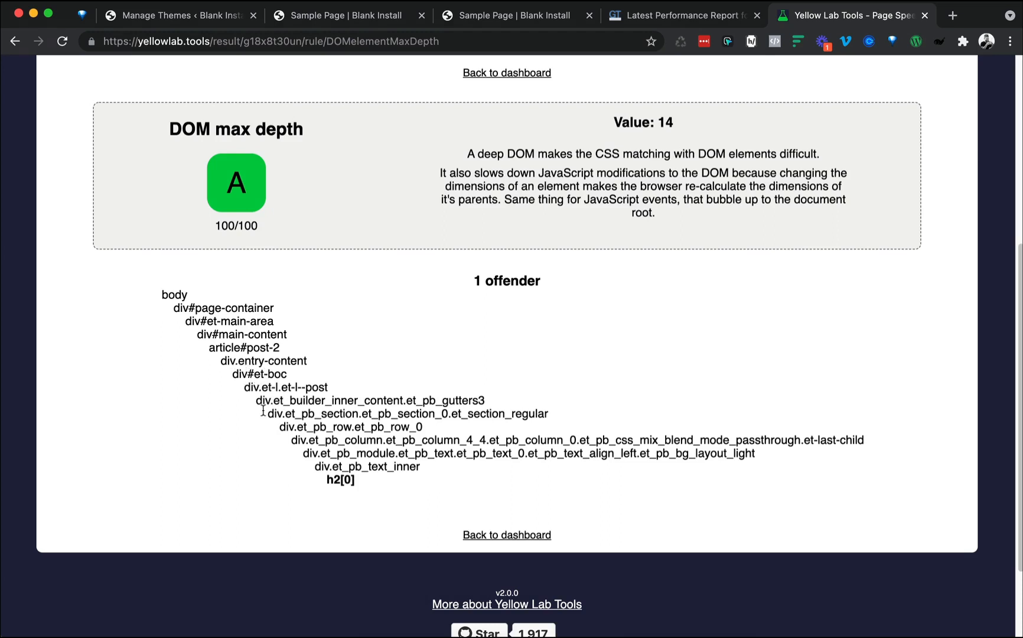
- Examine the nested section, row, column, module and inner text wrappers in the DOM max depth offender tree
drag(267, 416, 546, 418)
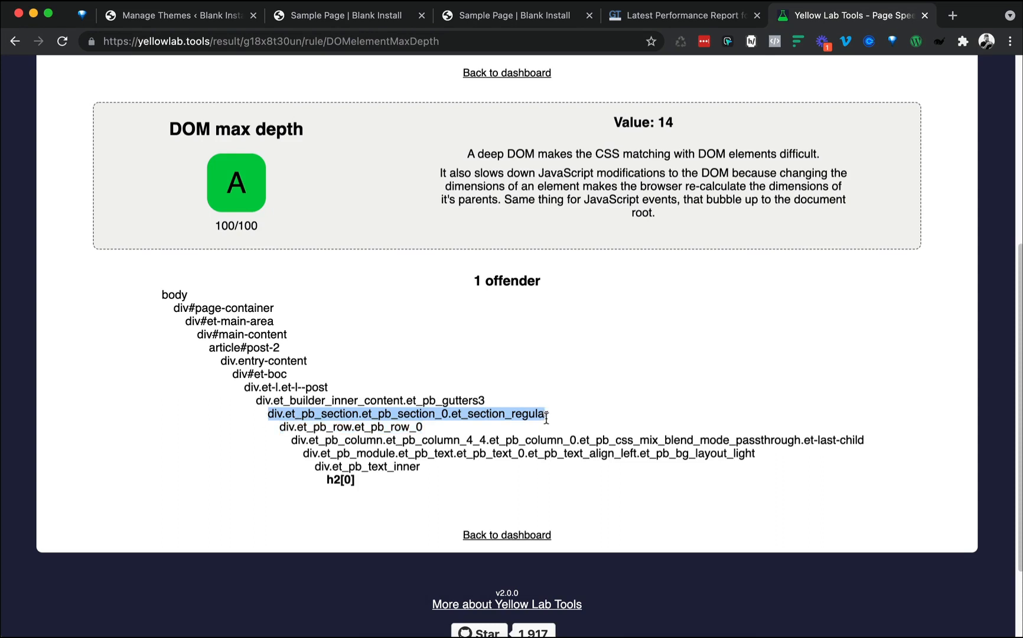
drag(283, 429, 437, 434)
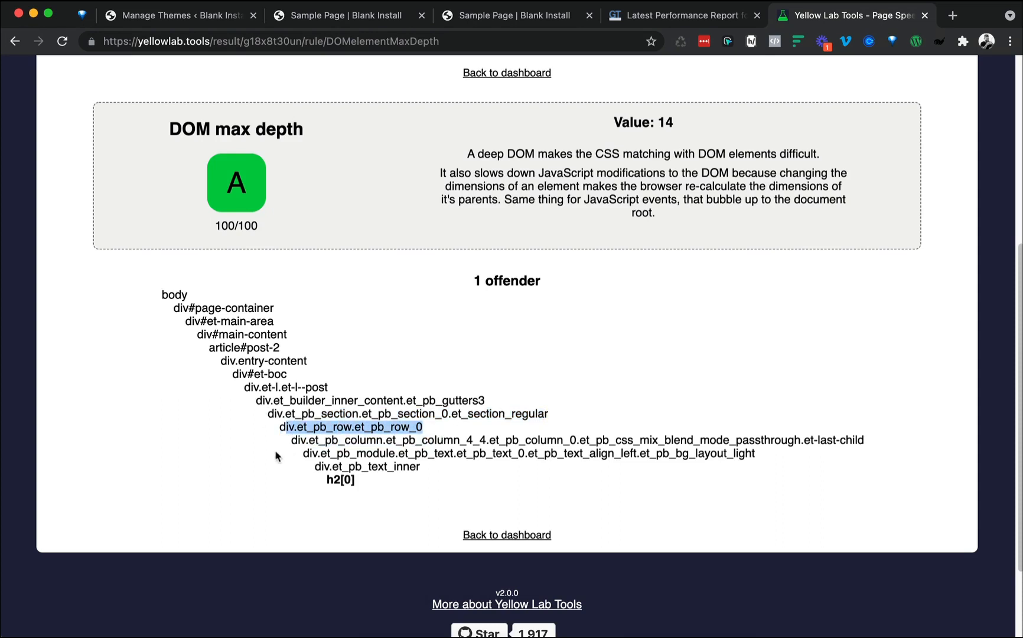
drag(308, 440, 863, 440)
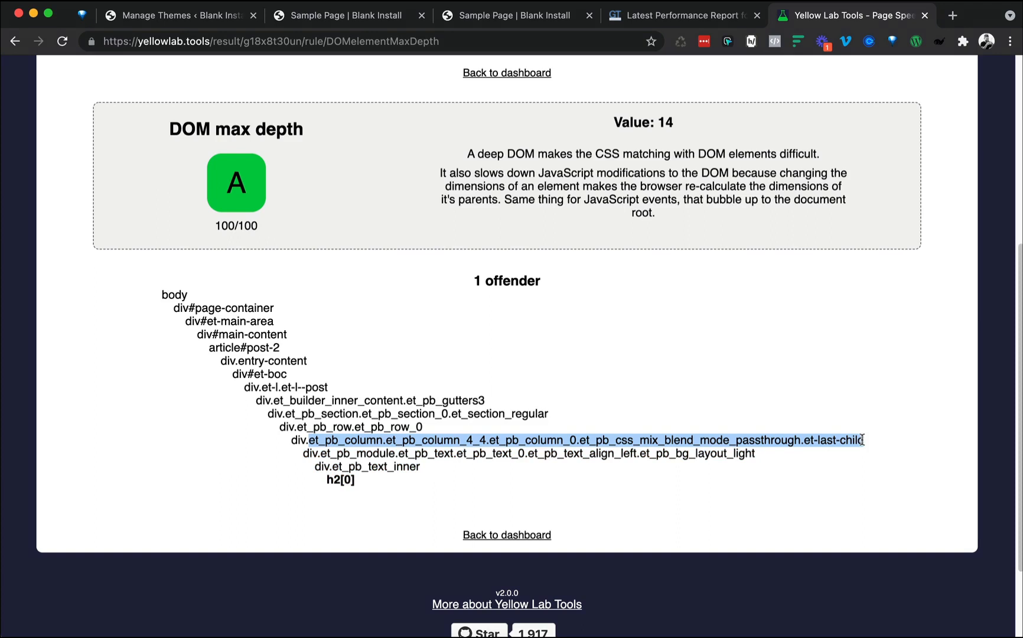
drag(324, 453, 730, 466)
click(411, 482)
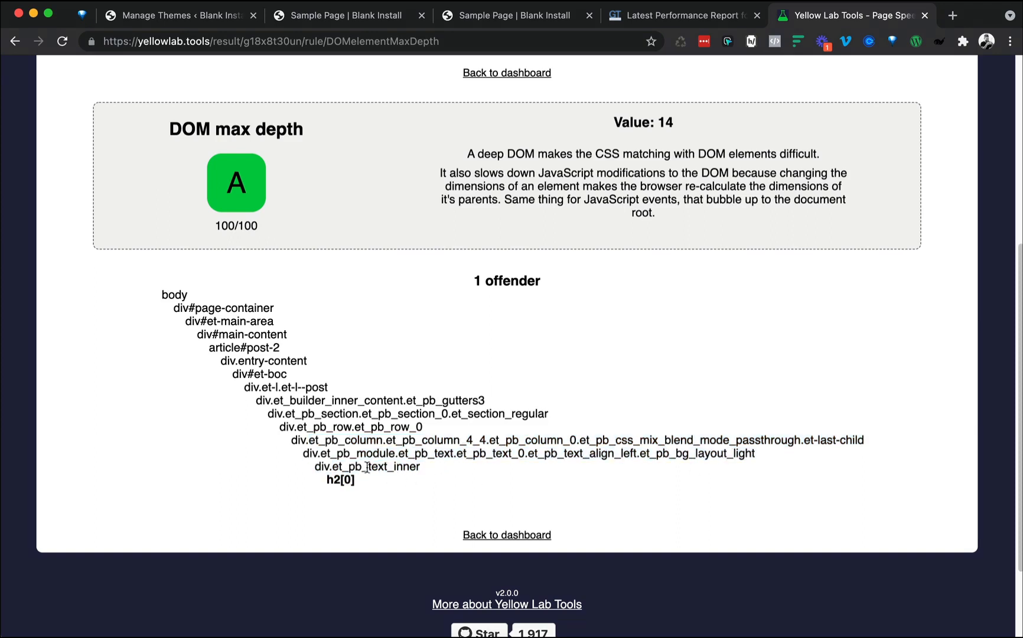
drag(418, 467, 312, 414)
scroll(312, 413, up, 5)
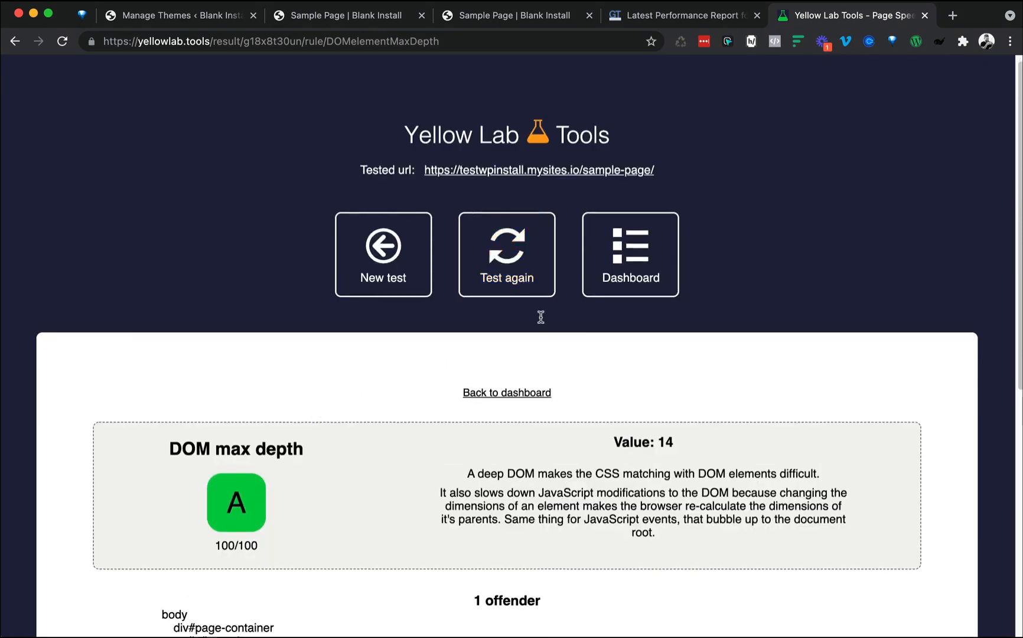
scroll(541, 317, down, 5)
scroll(505, 377, up, 5)
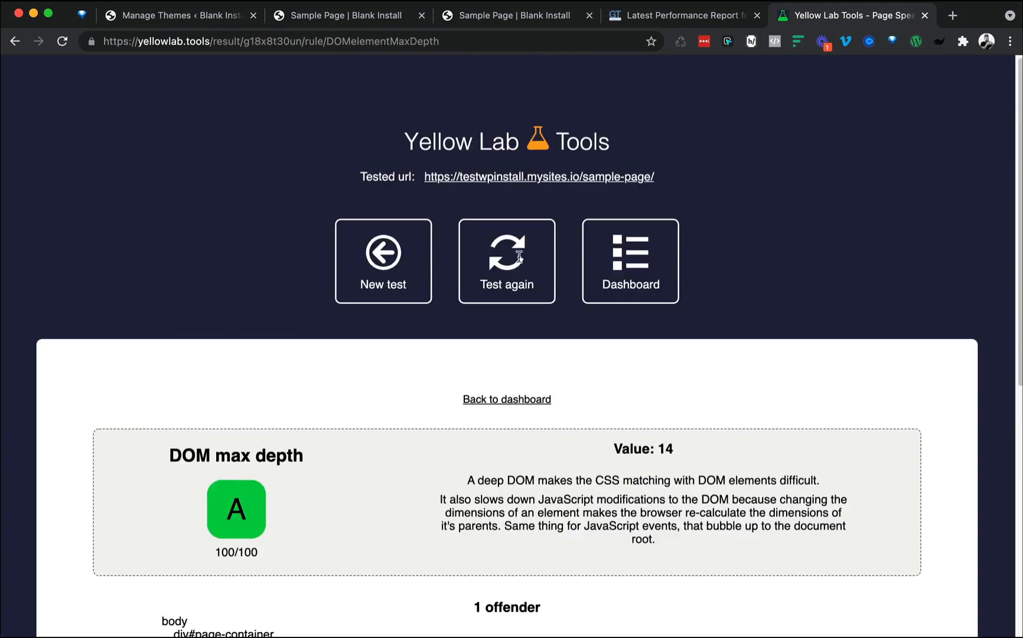
- Recheck the DOM complexity figures on the Yellow Lab Tools dashboard and view the published Sample Page
click(633, 268)
scroll(605, 299, down, 10)
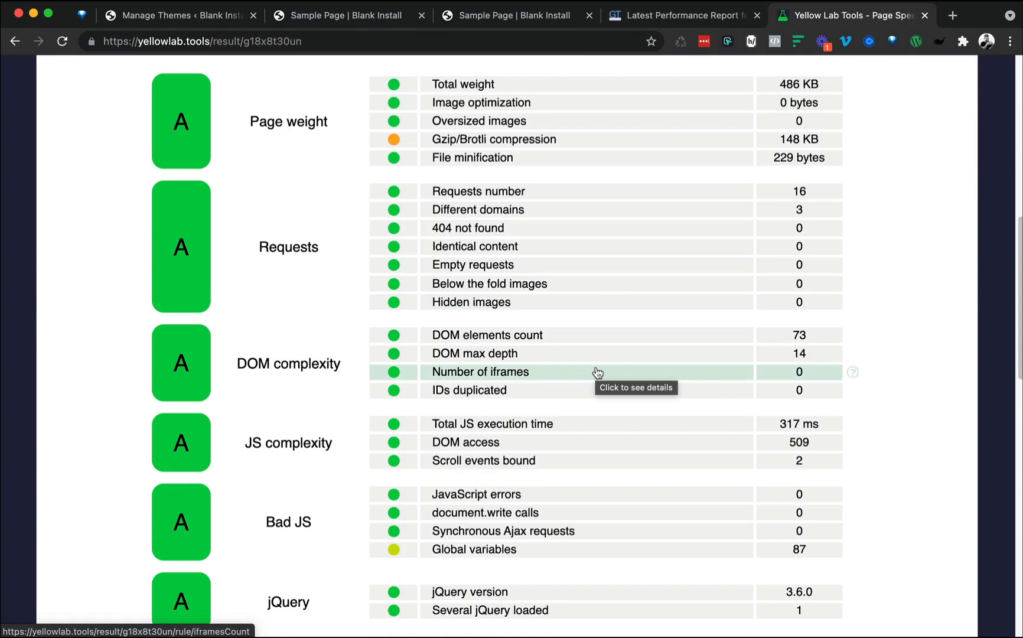
click(498, 17)
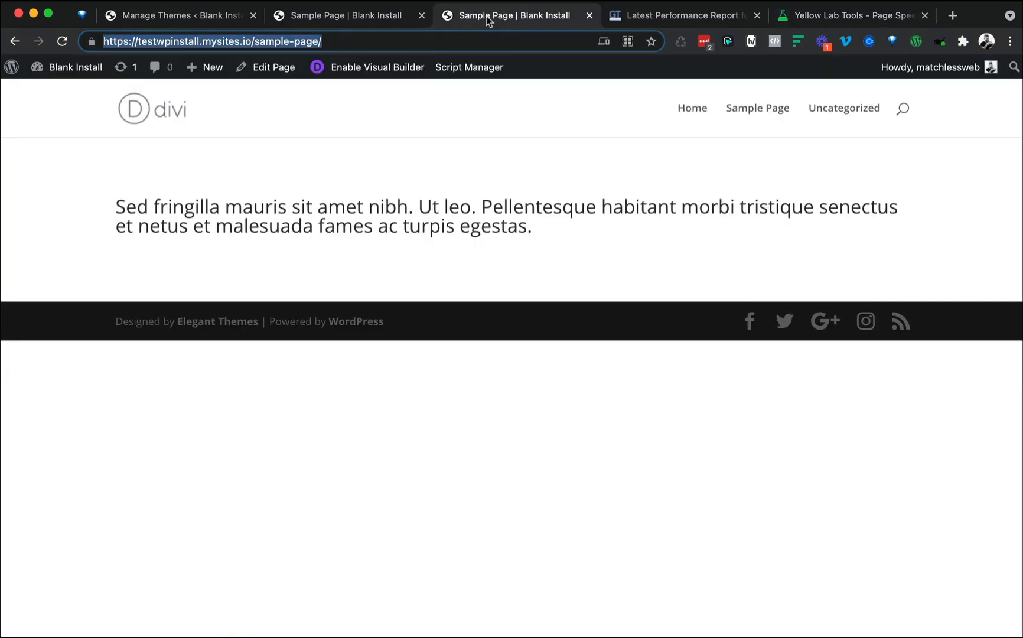
- In the Divi visual builder, duplicate the text row twice and change the middle row to four equal columns
click(360, 19)
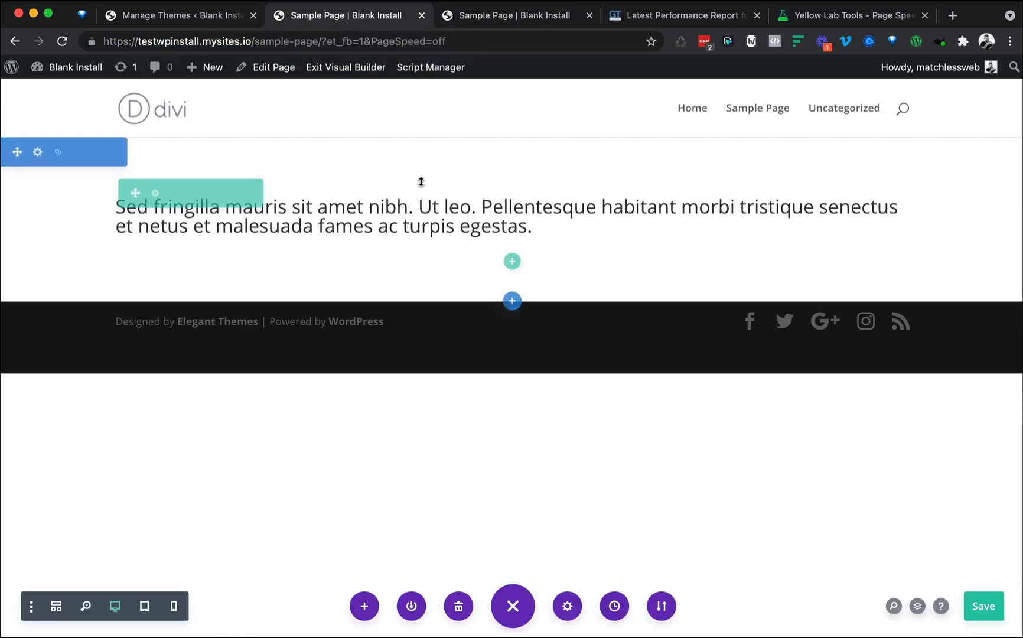
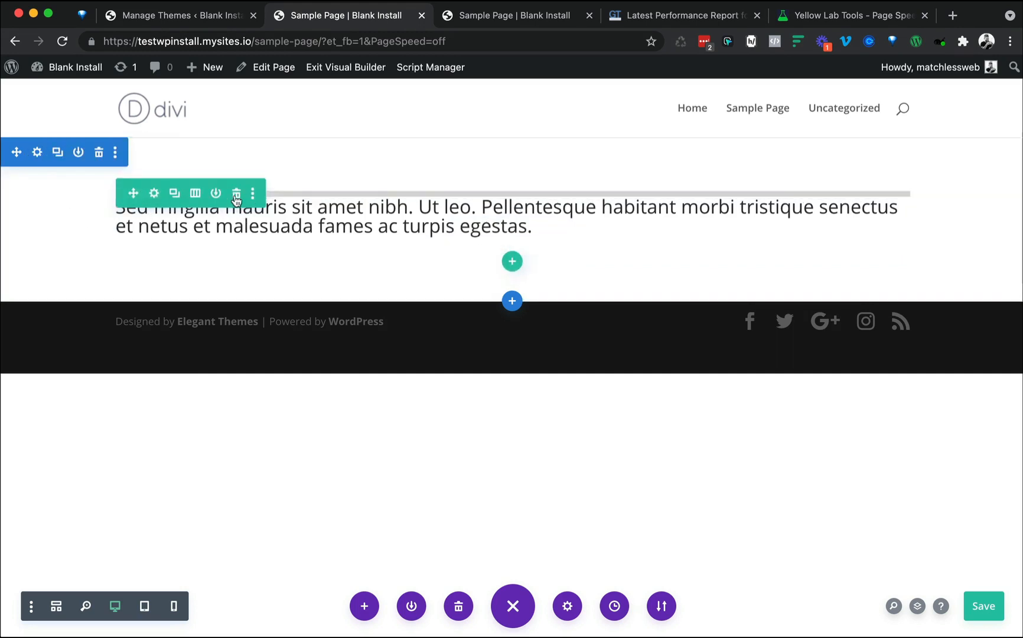
click(174, 194)
click(174, 193)
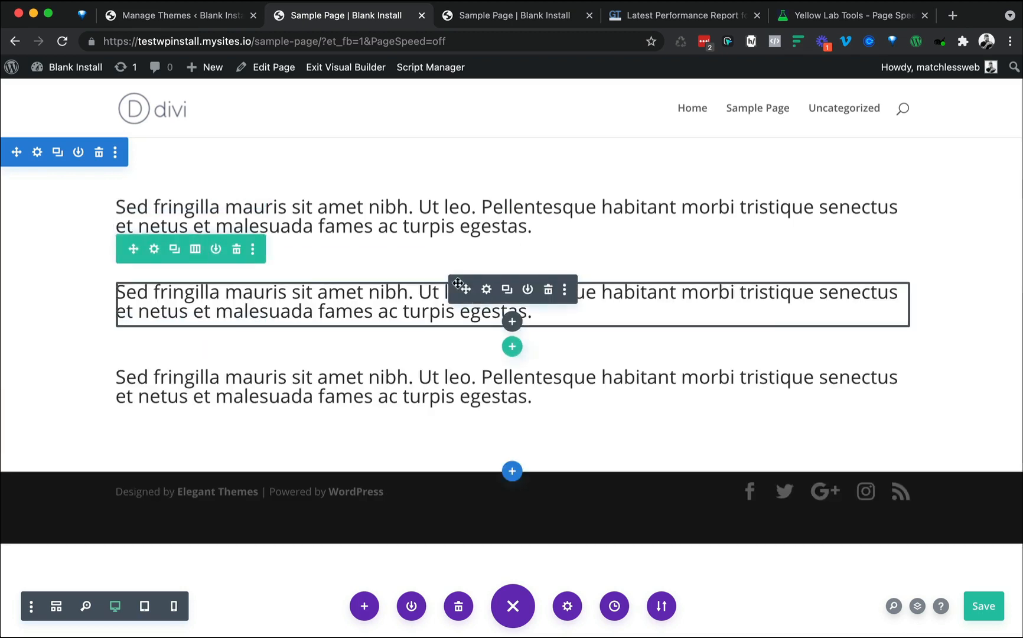
click(195, 250)
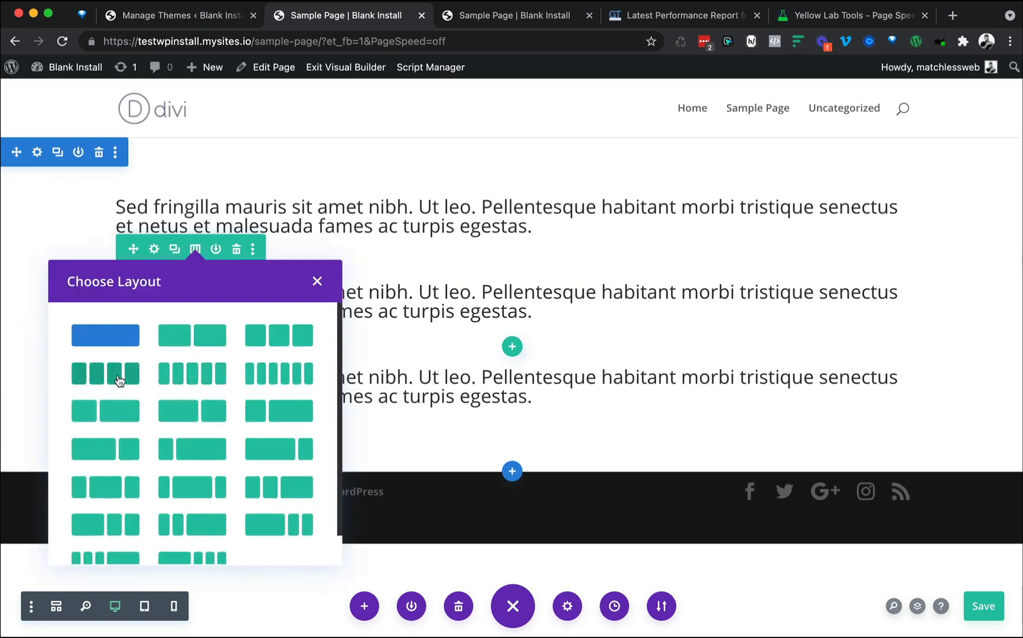
click(118, 376)
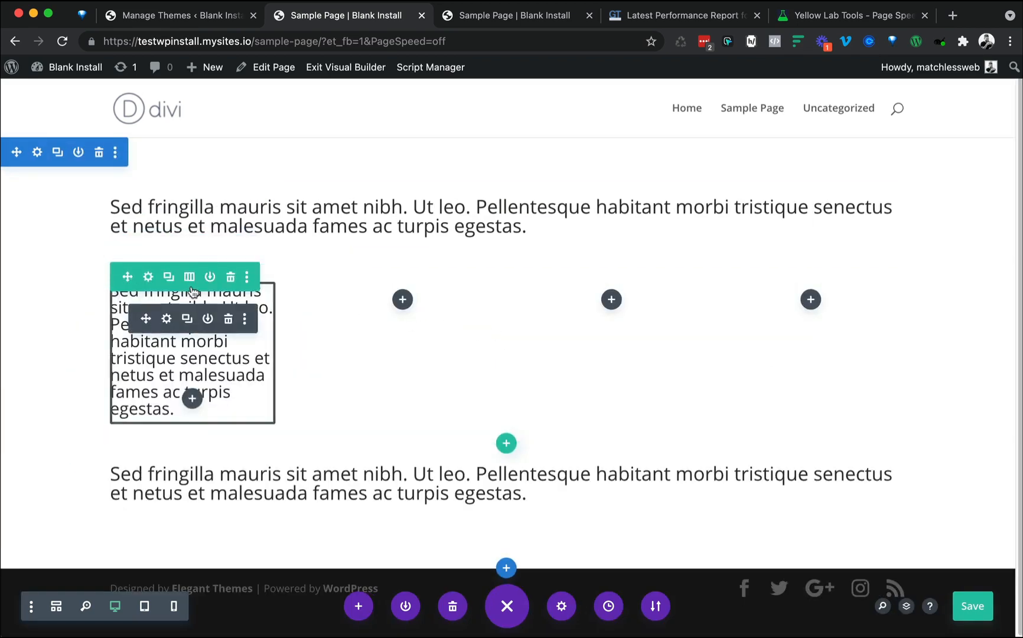
click(169, 277)
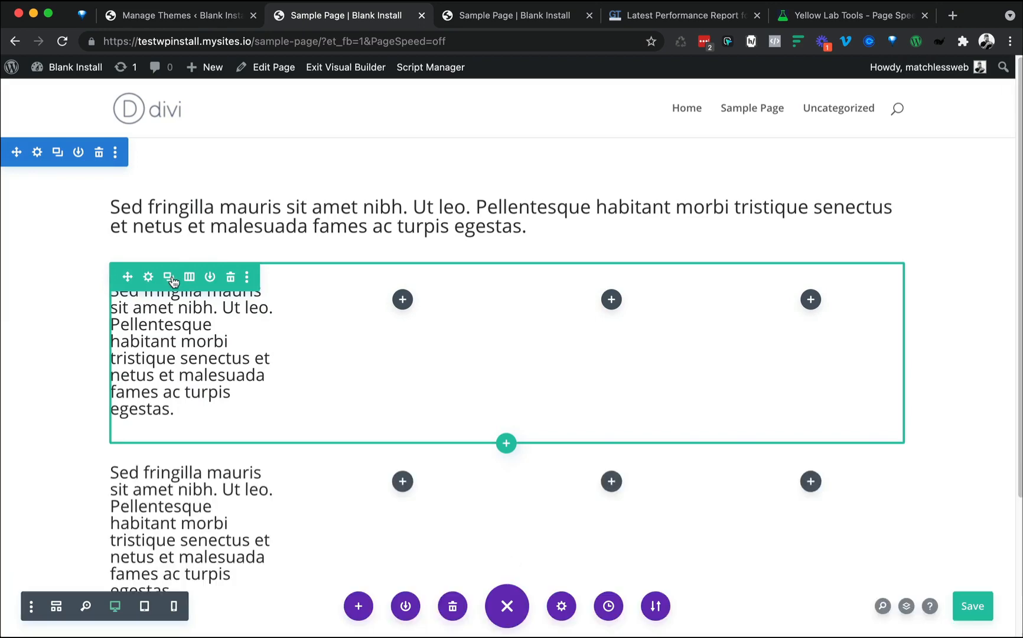
click(238, 279)
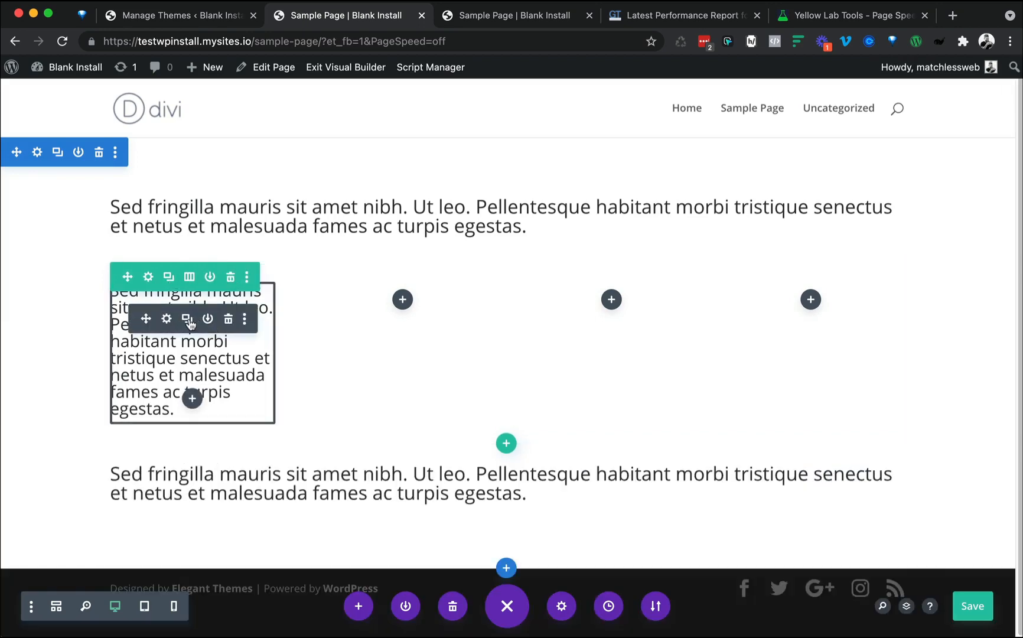
- Fill the middle row's second, third and fourth columns with duplicates of the text module from its first column
click(188, 320)
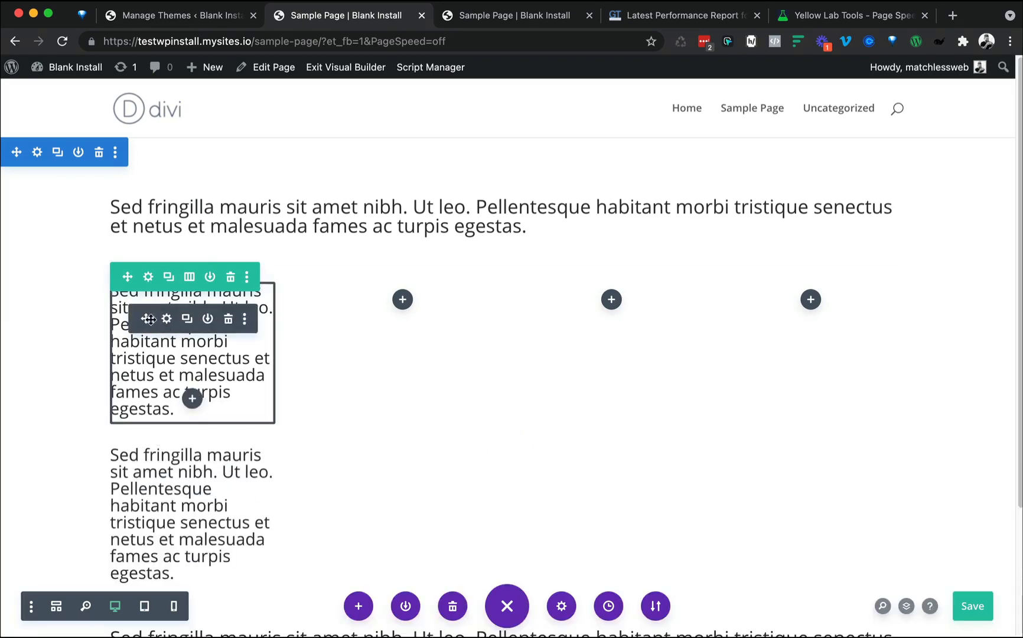
drag(149, 319, 611, 302)
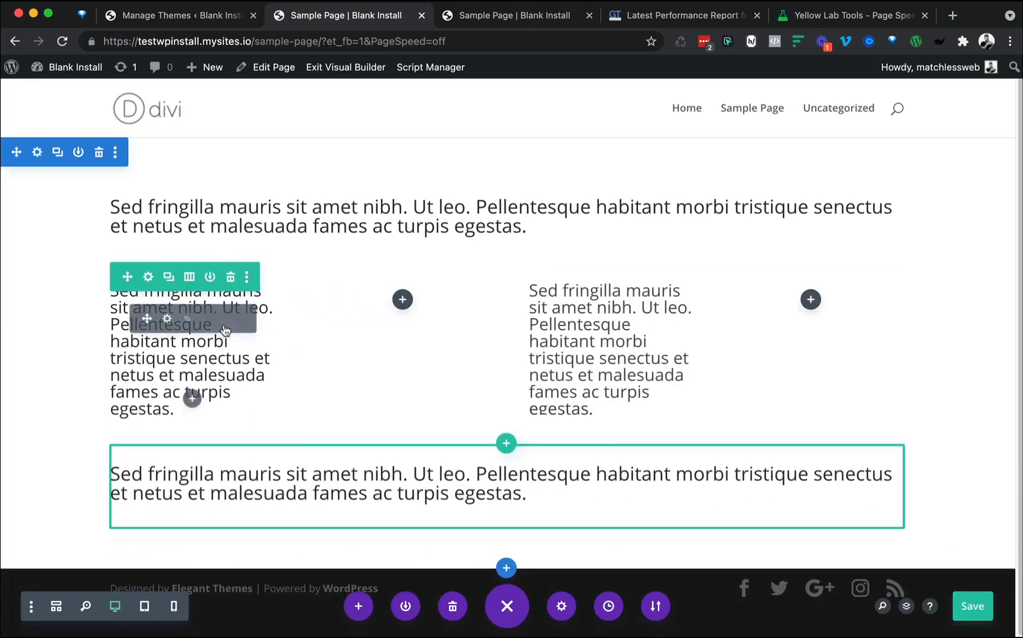
click(188, 320)
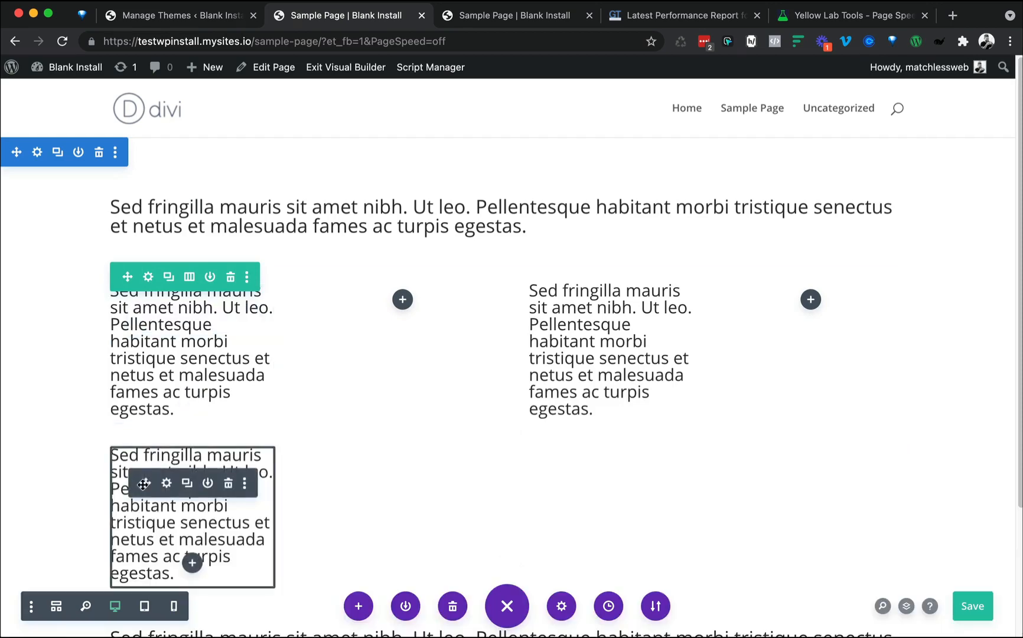
drag(145, 483, 559, 307)
click(580, 291)
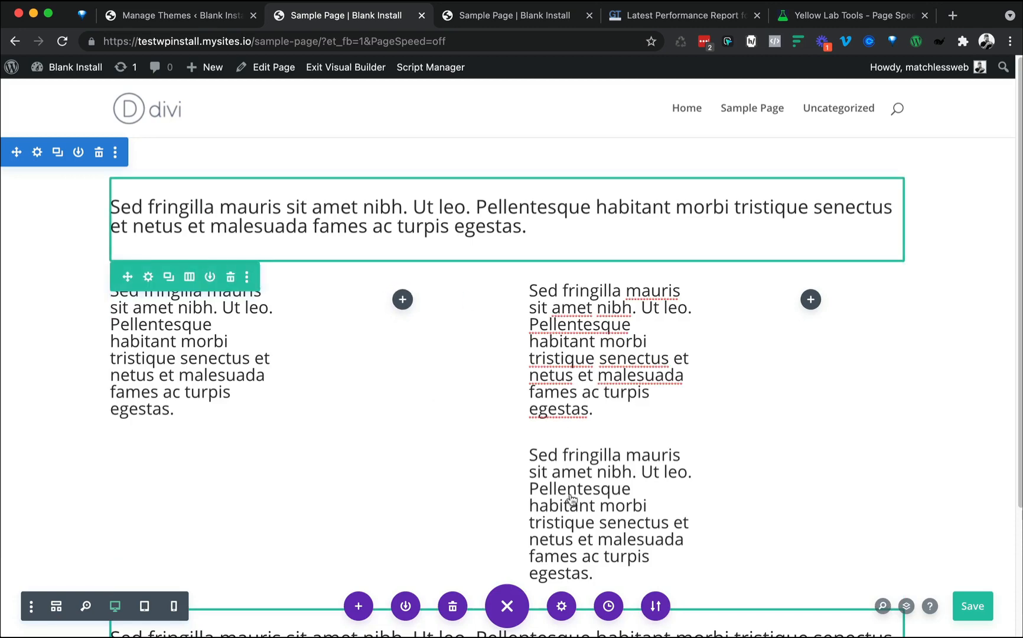
drag(559, 482, 366, 269)
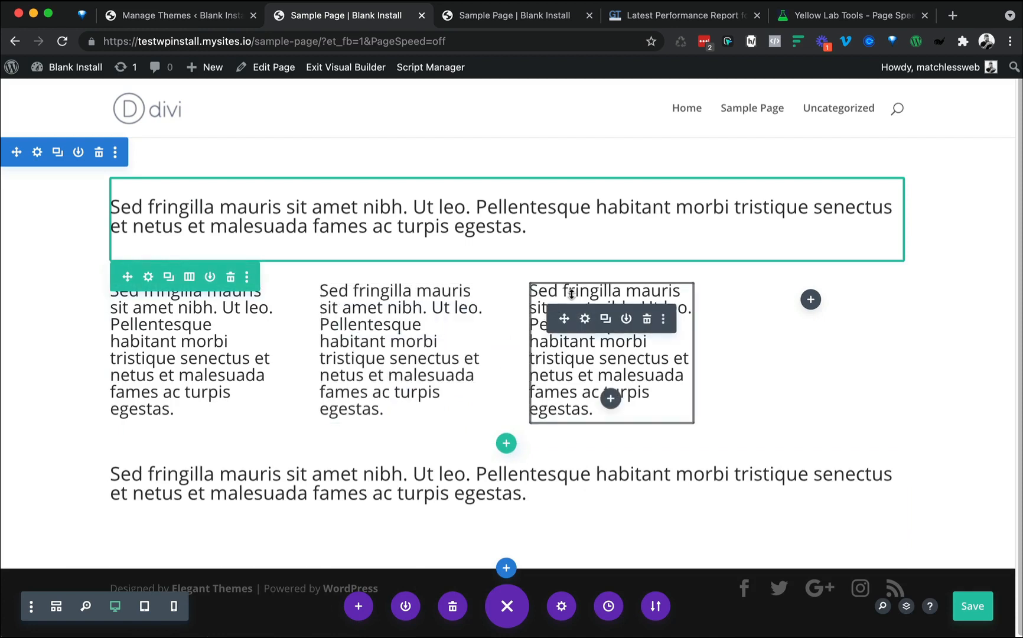
click(606, 321)
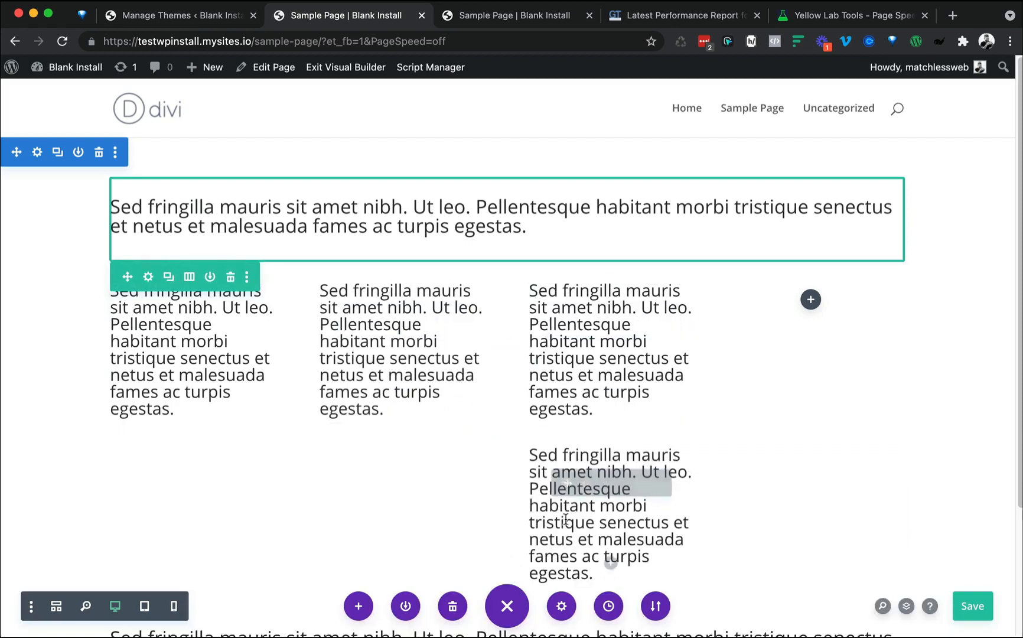
drag(771, 342, 809, 292)
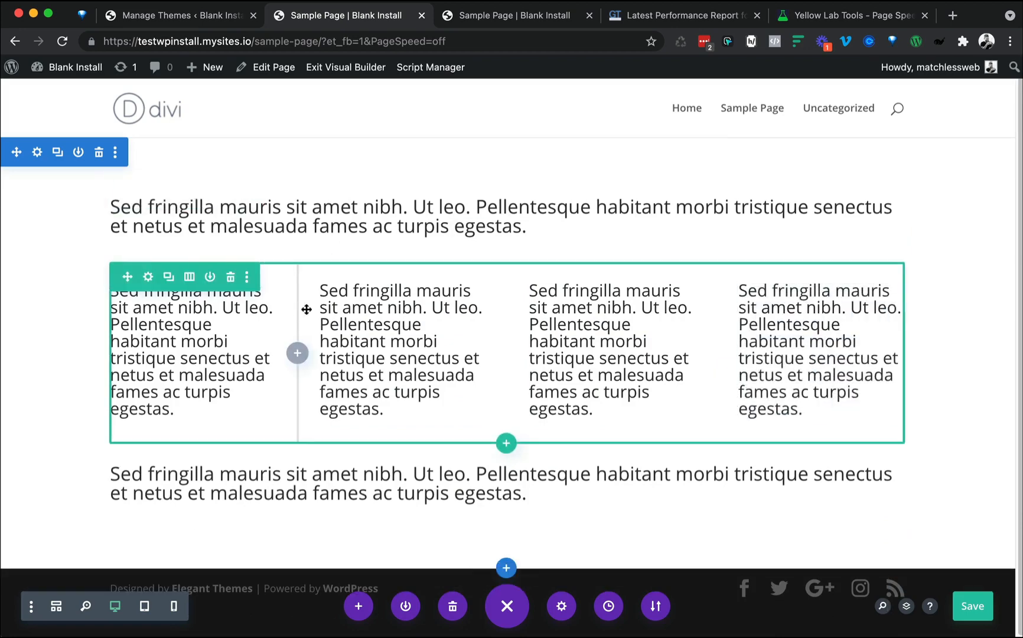
- Insert an Image module below the text in the last row and save it with the placeholder image
mouse_move(162, 324)
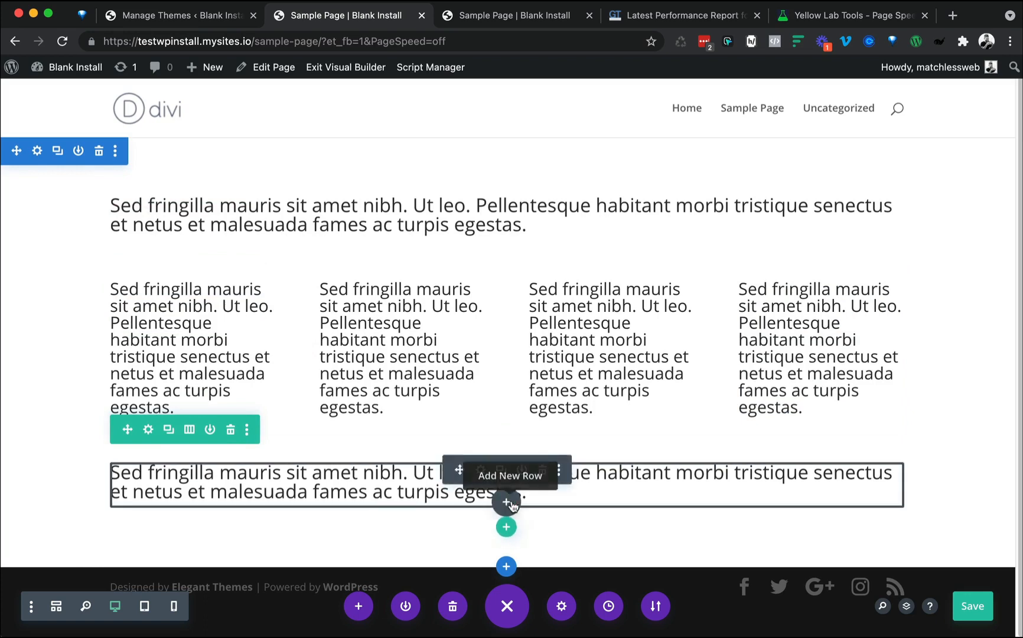
click(507, 502)
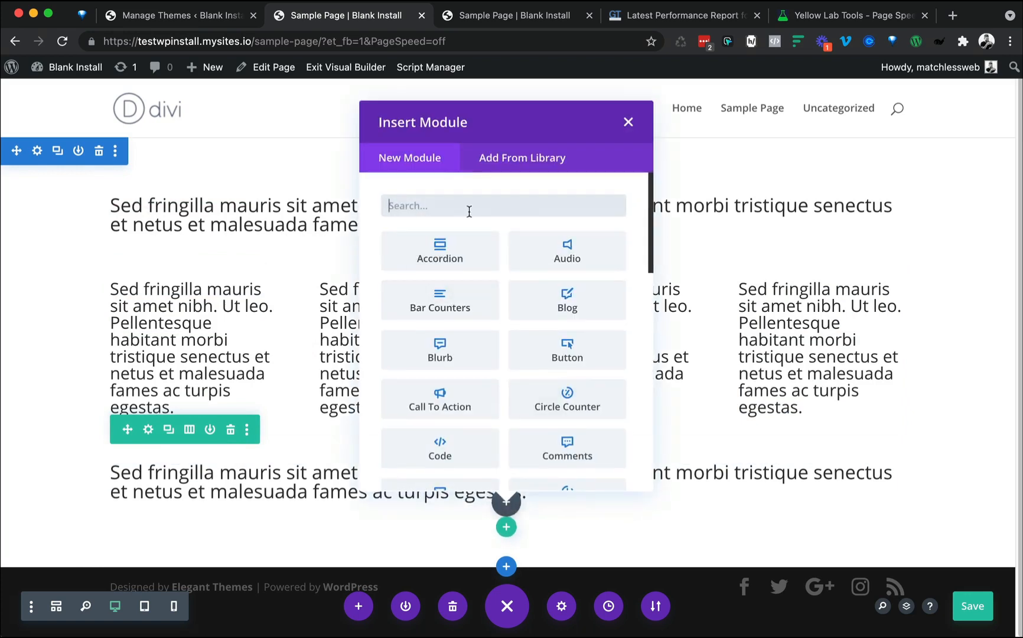
text(image)
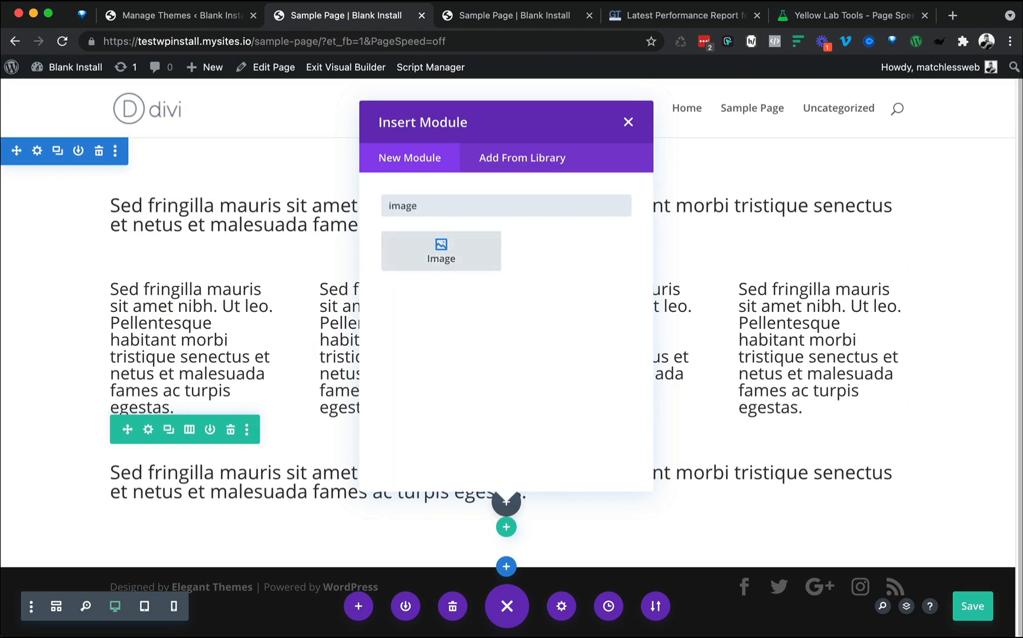
click(441, 254)
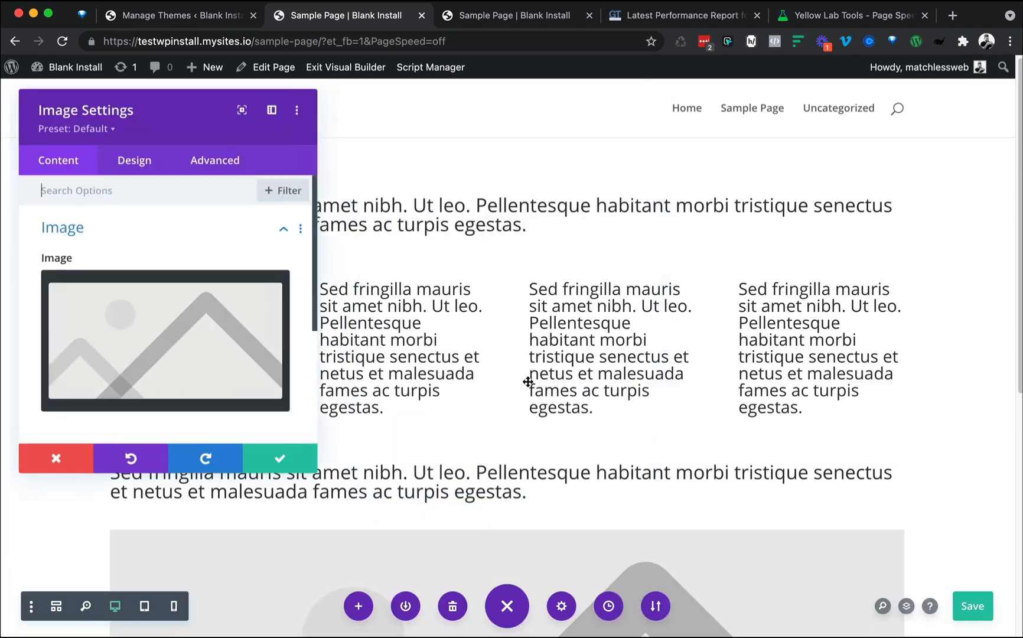
click(277, 454)
scroll(269, 393, down, 7)
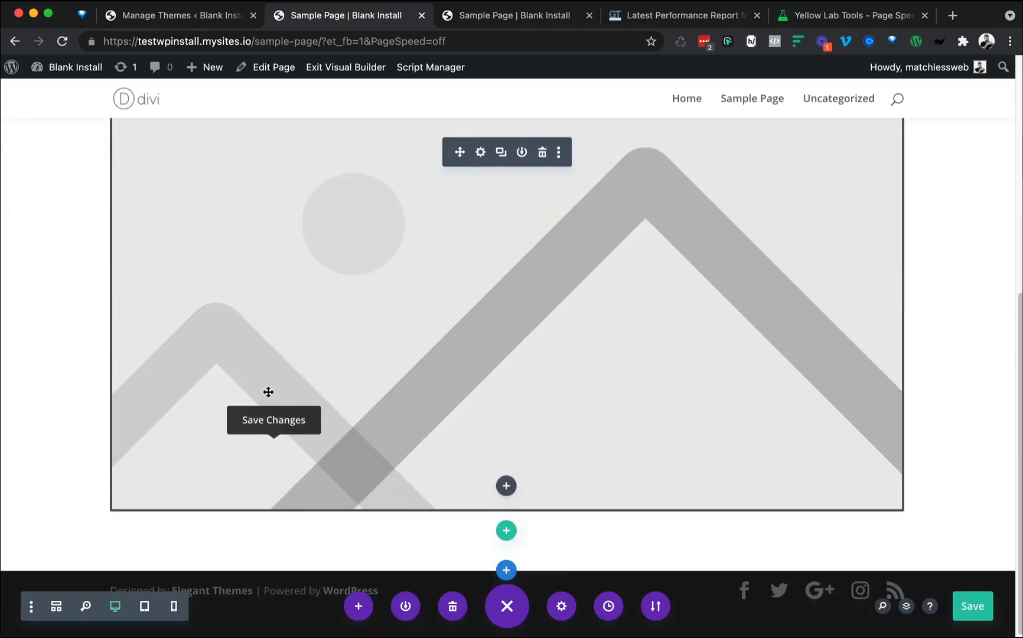
- Review the stacked text, four-column and image rows in the Divi visual builder and save the page
scroll(268, 391, up, 5)
scroll(247, 348, down, 1)
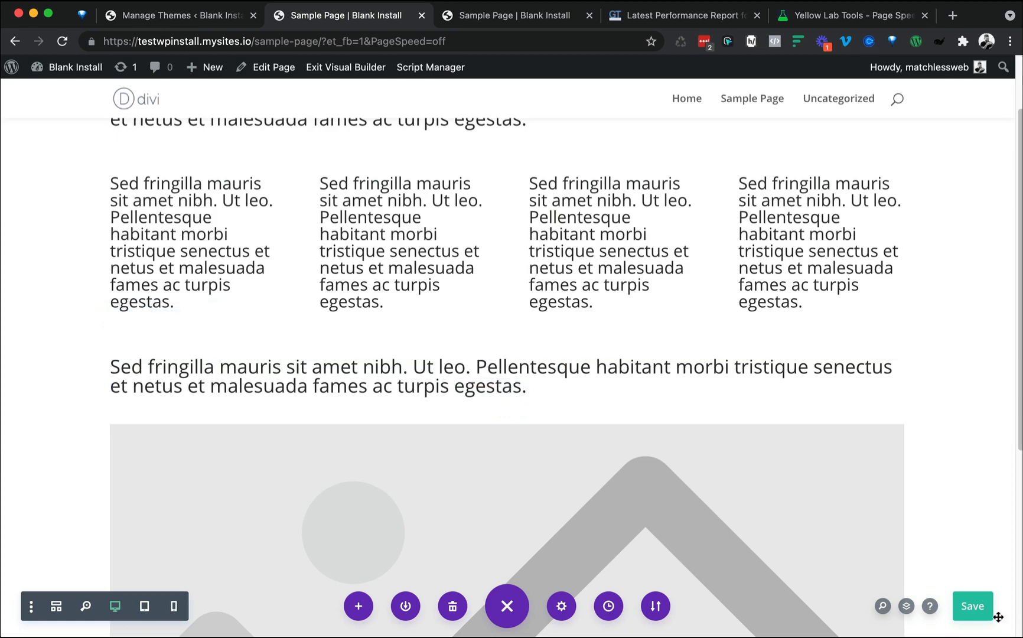
click(978, 608)
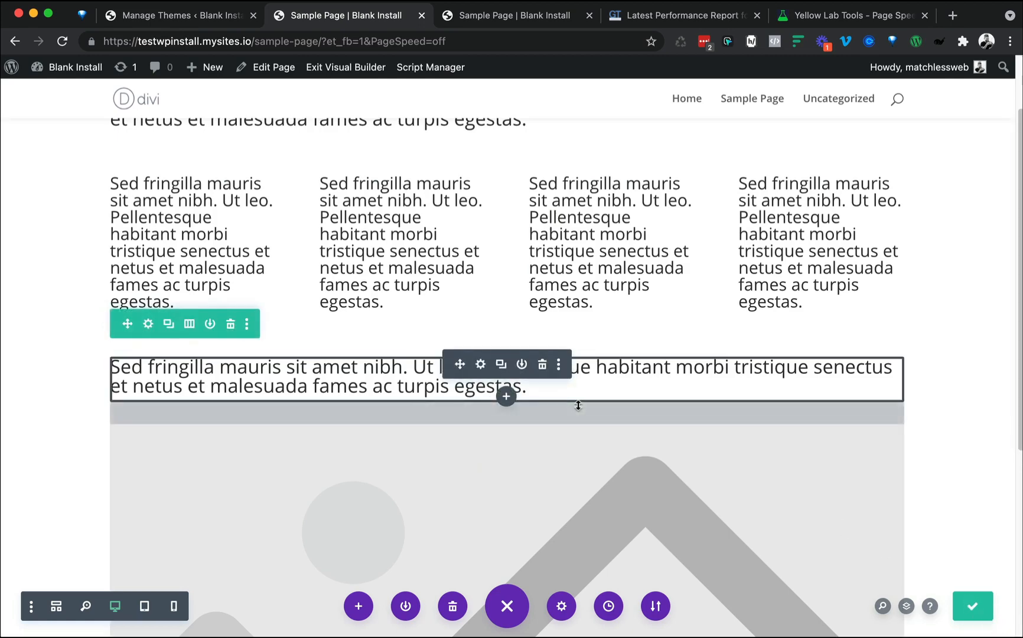
- Inspect the page's section, row and module structure in wireframe view, and return to the desktop view
scroll(578, 405, up, 3)
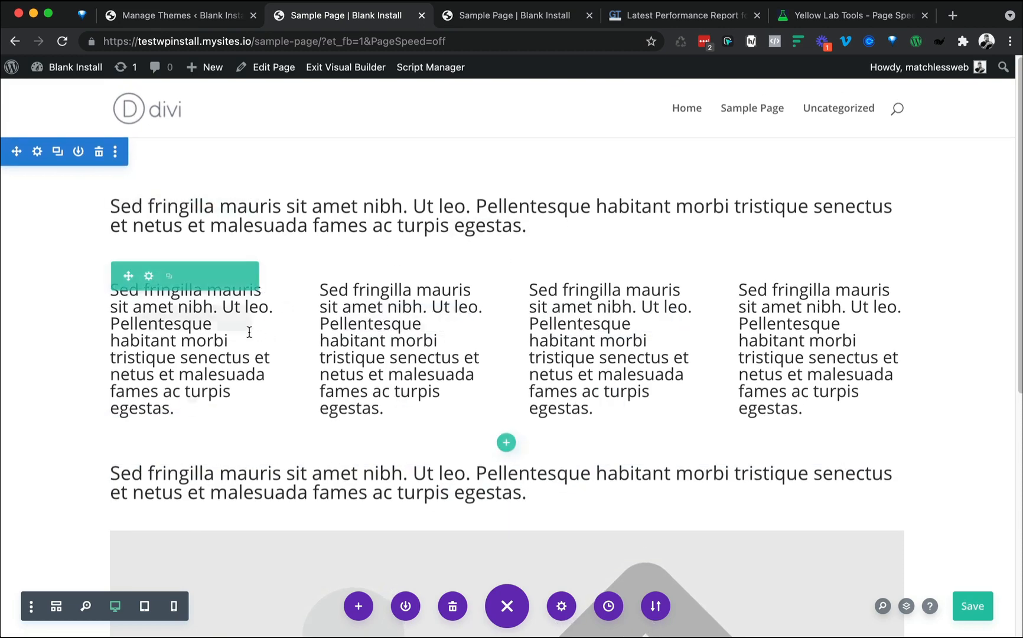
scroll(470, 567, down, 3)
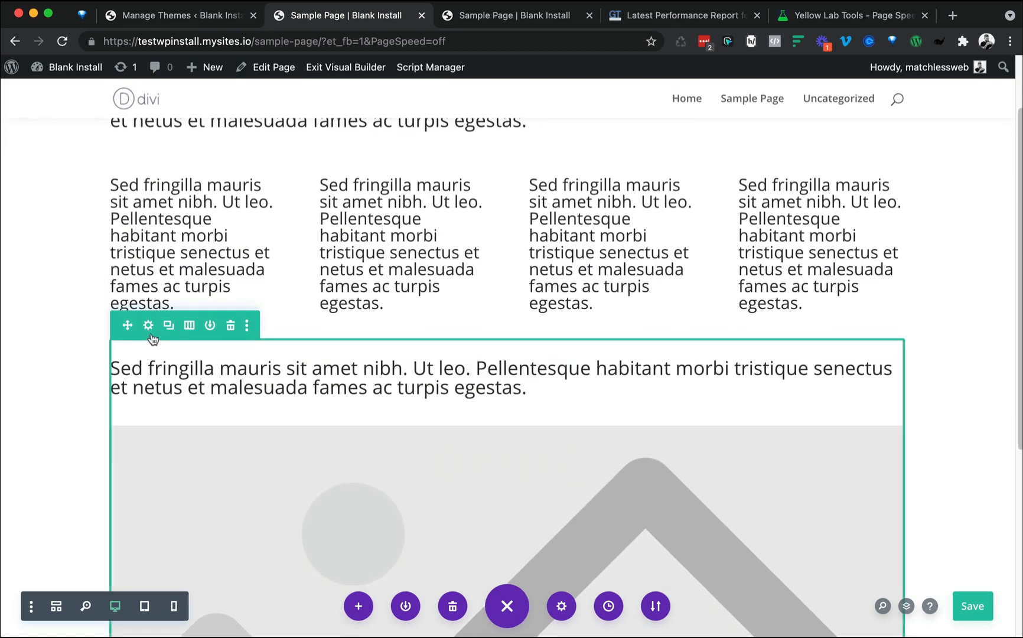
click(57, 608)
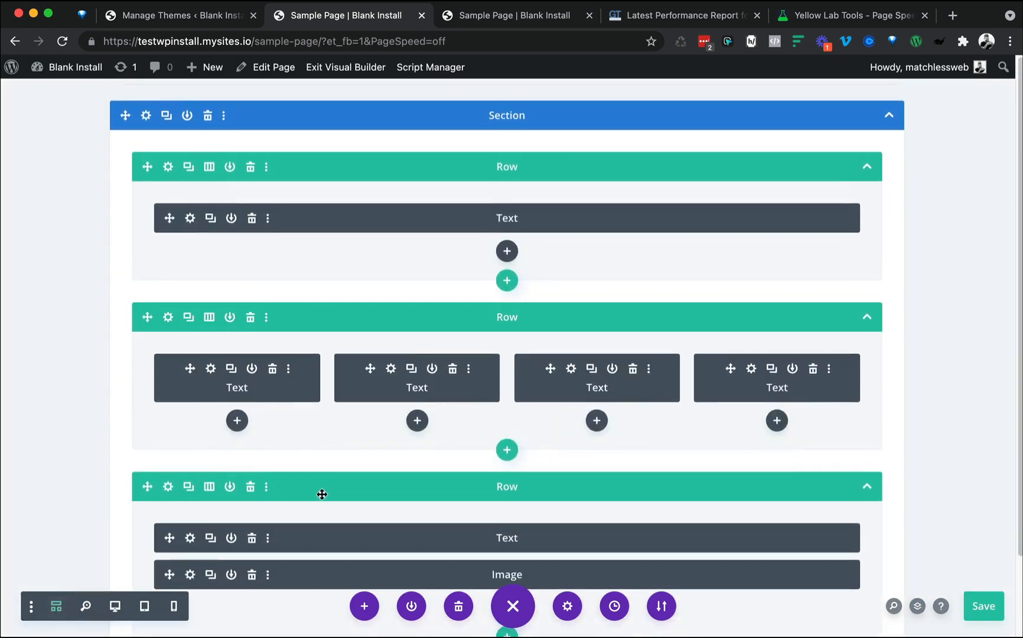
click(115, 606)
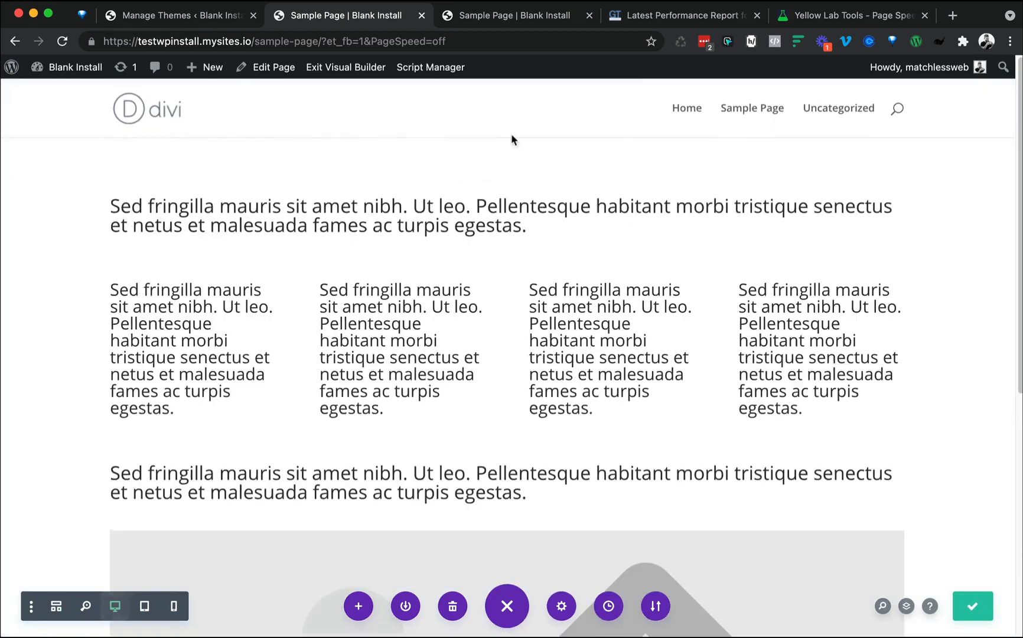
- Switch to GTmetrix and Yellow Lab Tools and rerun the Sample Page test in both
click(640, 17)
click(910, 143)
click(852, 17)
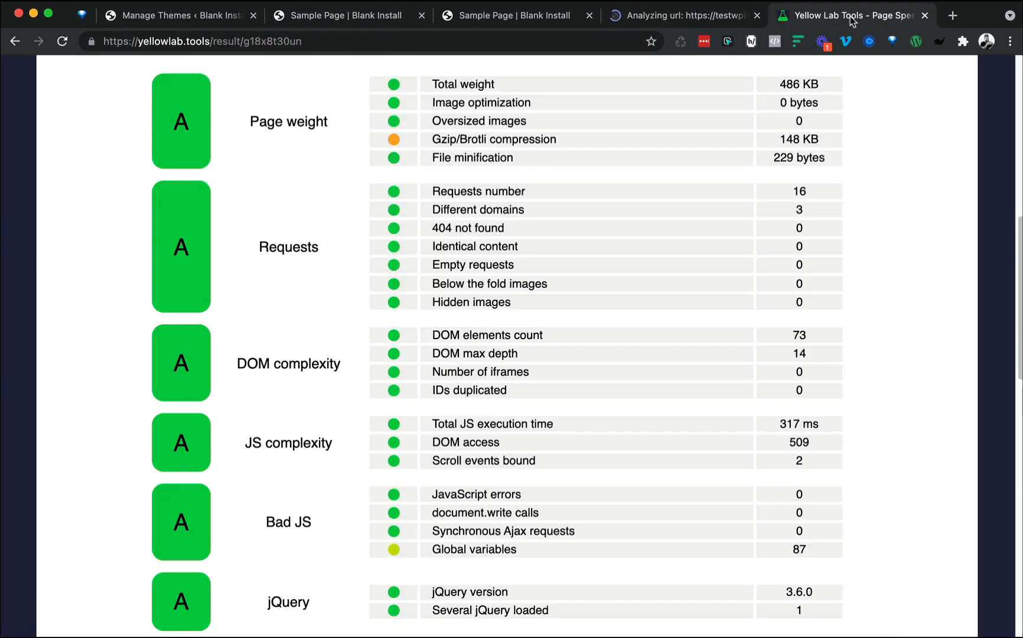
scroll(651, 183, up, 10)
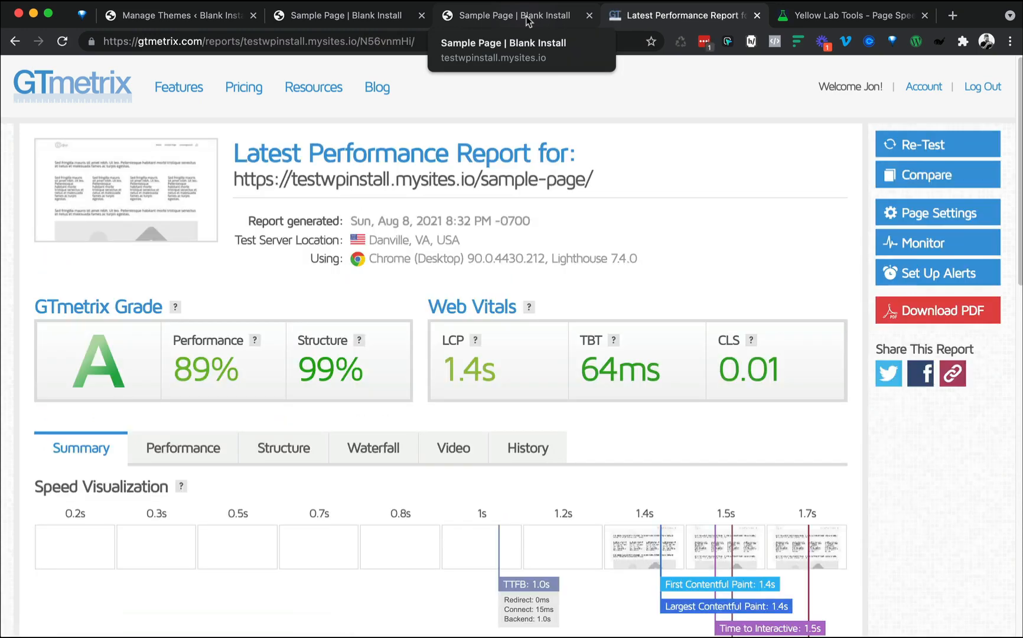
- Examine the waterfall chart of page requests in the new GTmetrix report
click(379, 455)
scroll(660, 345, down, 6)
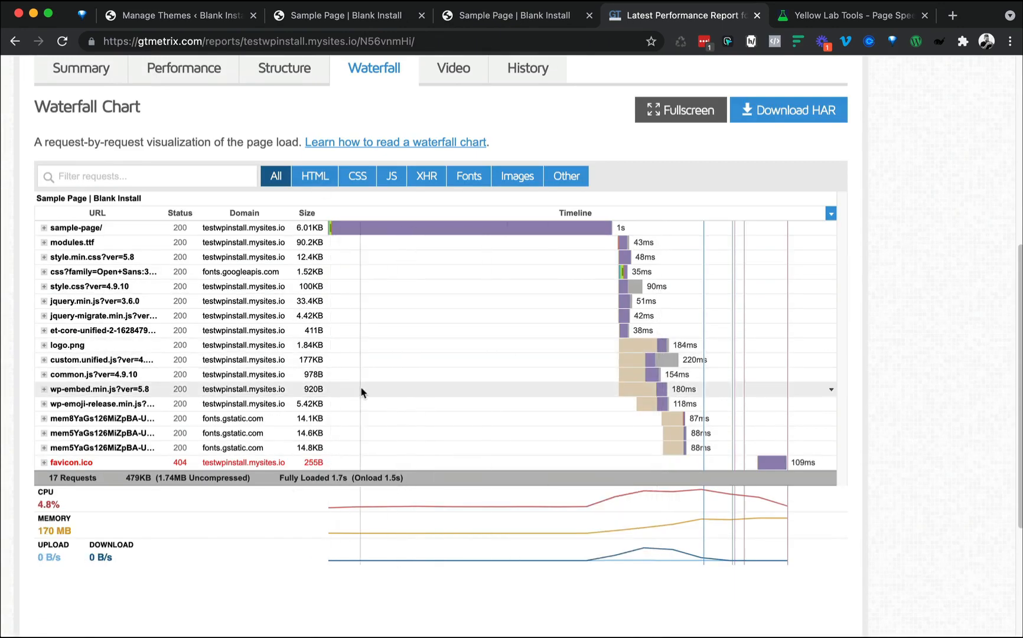
scroll(378, 387, up, 6)
- Switch to the new Yellow Lab Tools result, check its DOM complexity scores and read the DOM elements count details
click(830, 20)
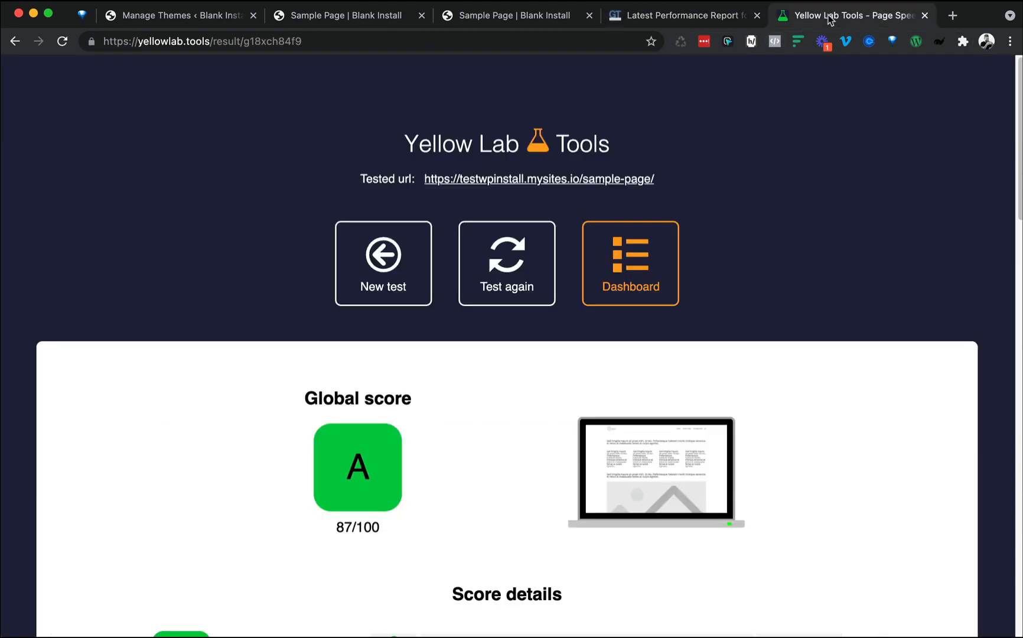
scroll(647, 423, down, 5)
scroll(652, 420, down, 2)
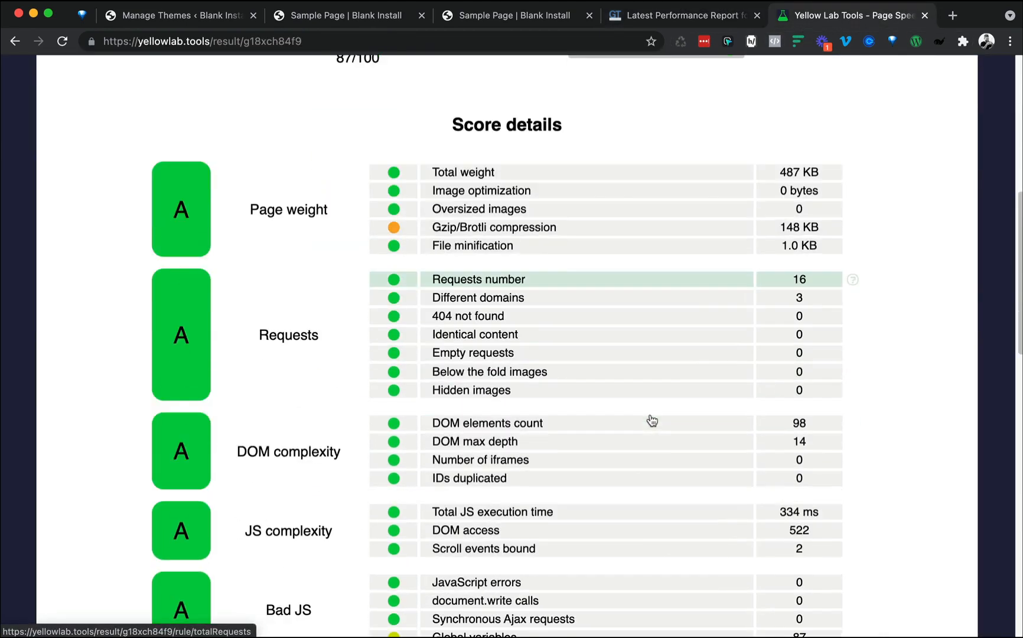
click(486, 423)
scroll(484, 423, down, 3)
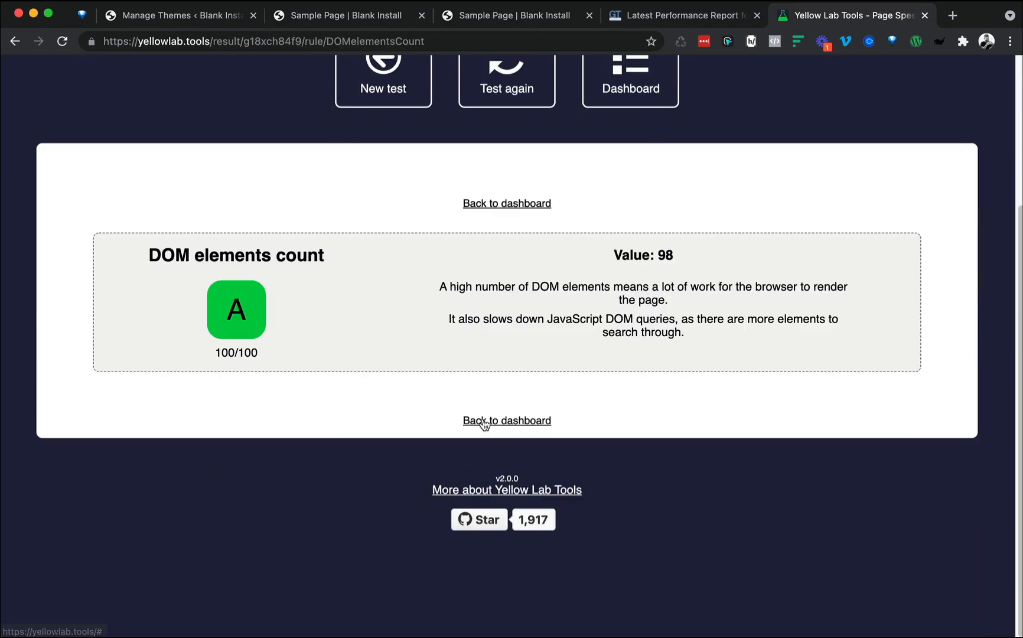
scroll(432, 131, up, 1)
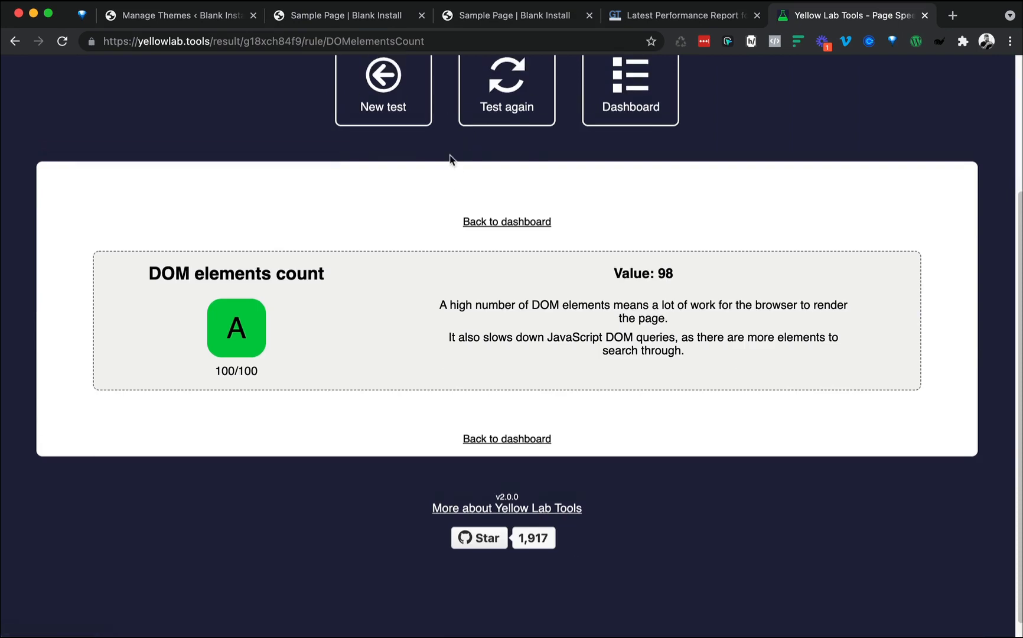
- Return to the Yellow Lab Tools results dashboard and recheck the DOM complexity section
click(413, 128)
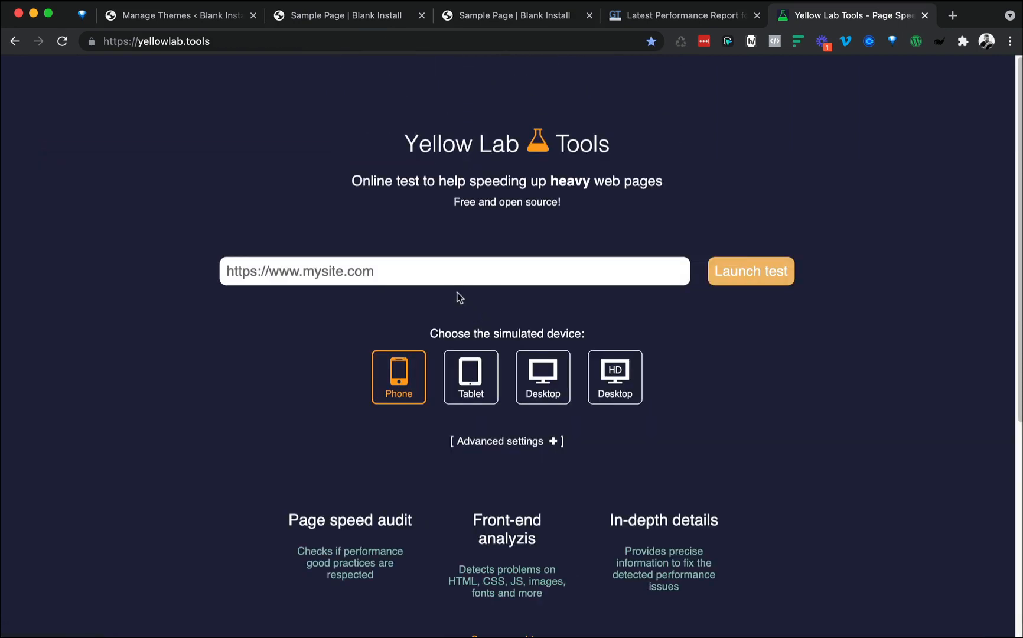
key(super+bracketleft)
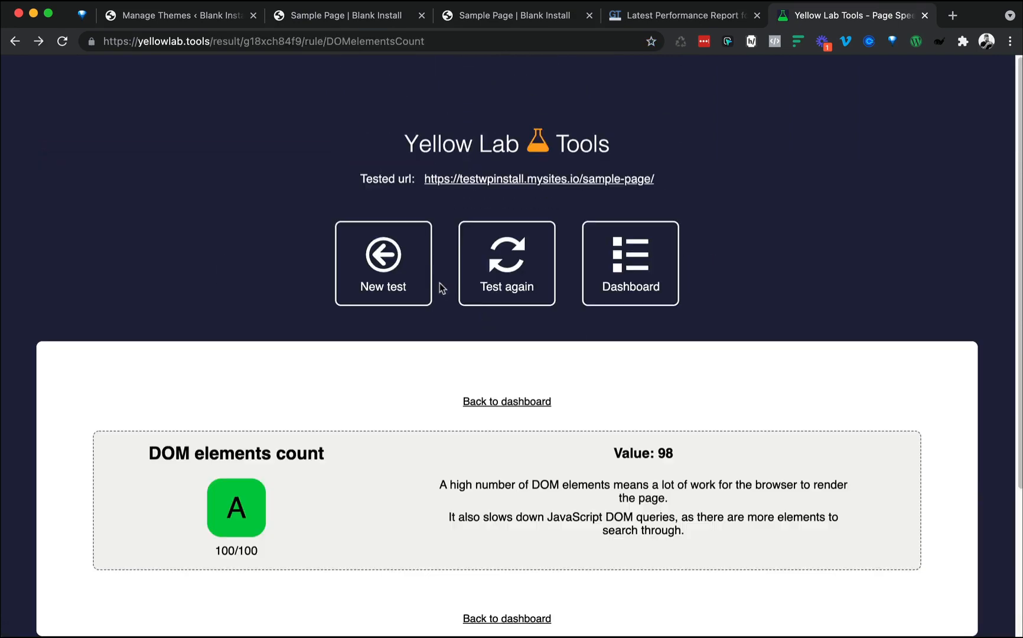
click(650, 304)
scroll(638, 313, down, 8)
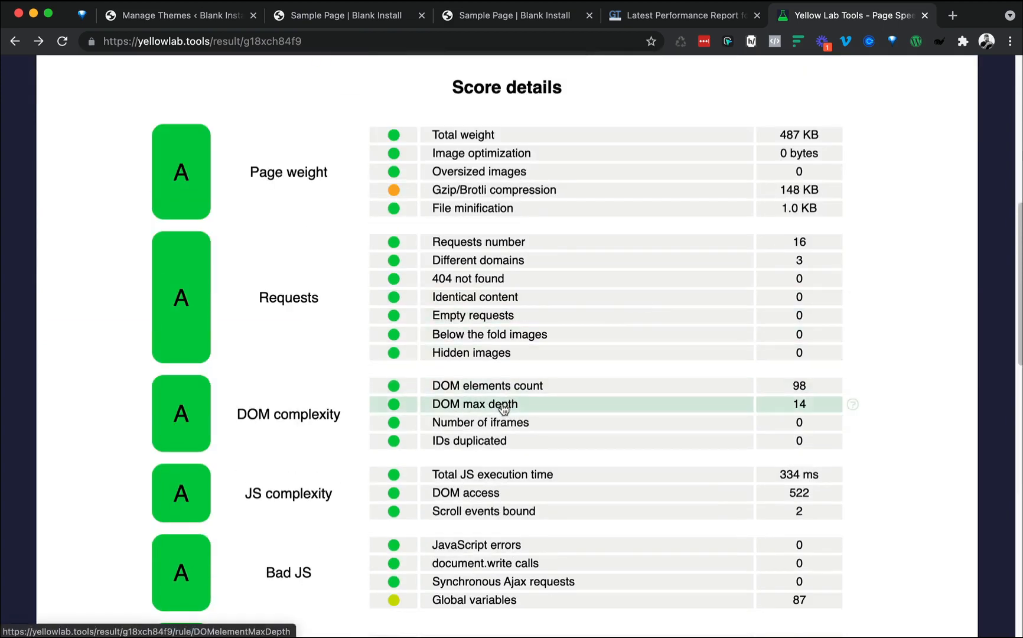
- In the Divi builder's wireframe view, move the row of four text columns above the first text row
click(311, 18)
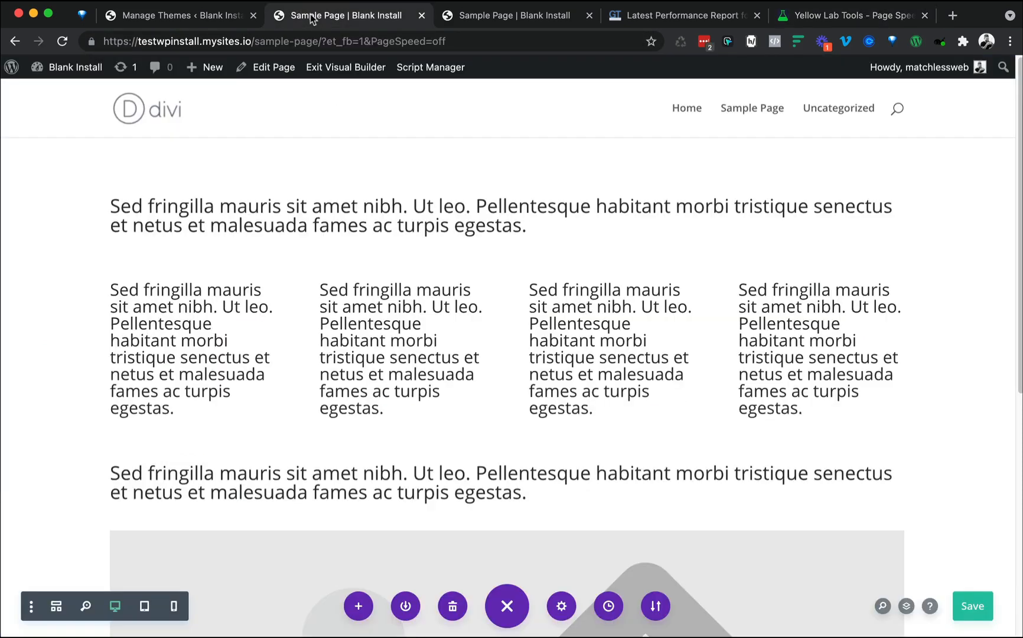
click(56, 606)
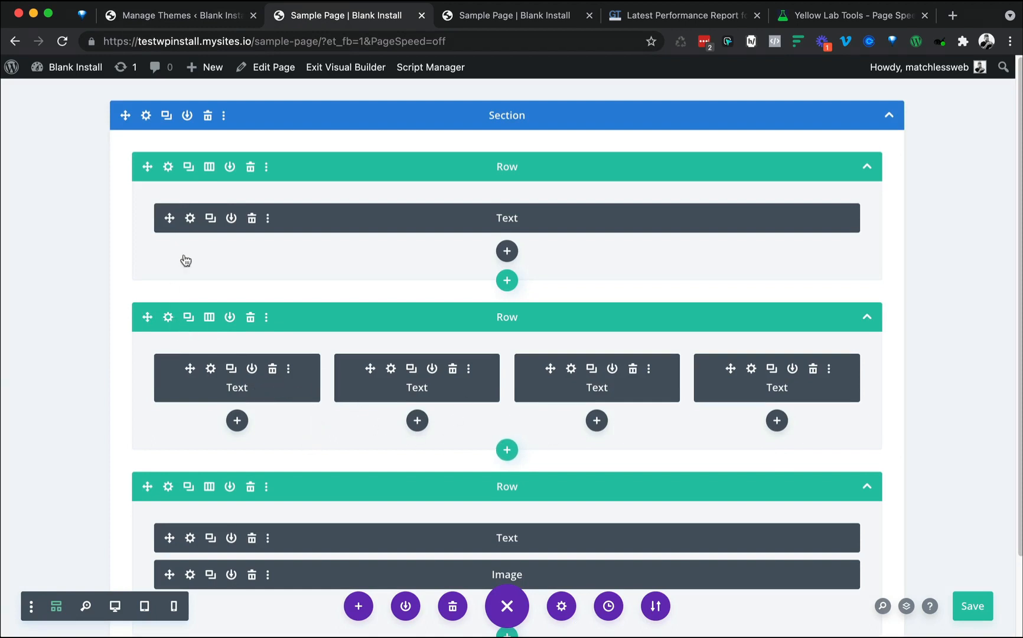
drag(147, 316, 334, 165)
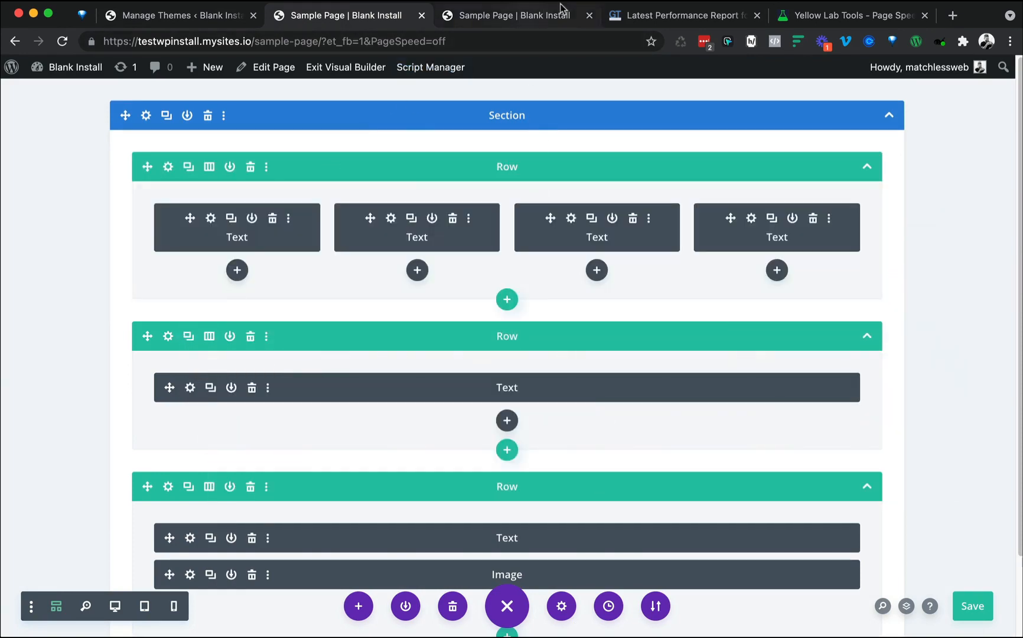
- Revisit the GTmetrix report and the DOM complexity rows in Yellow Lab Tools
click(650, 18)
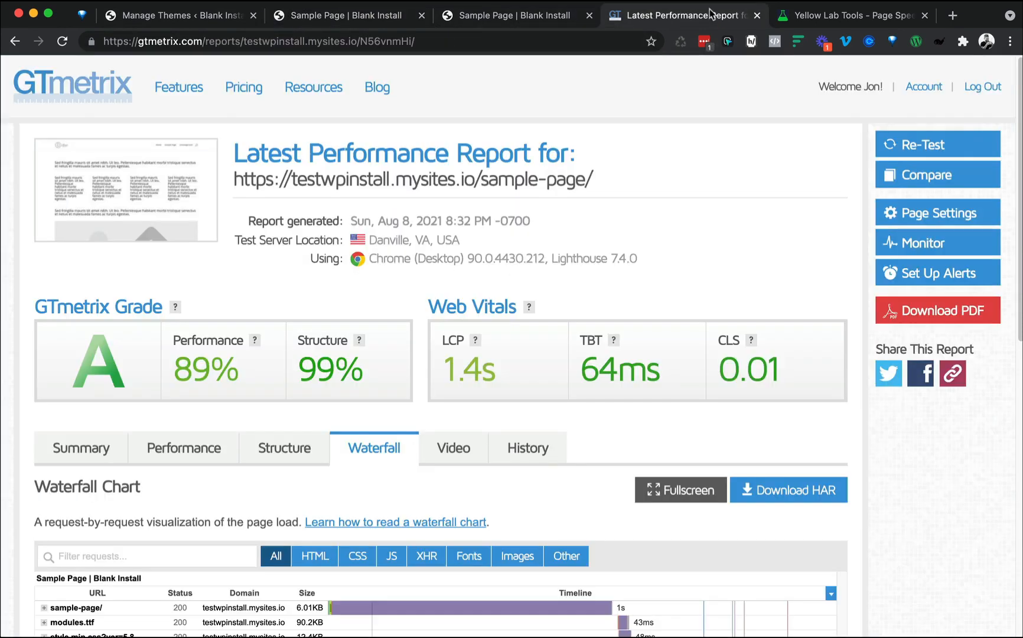
click(828, 18)
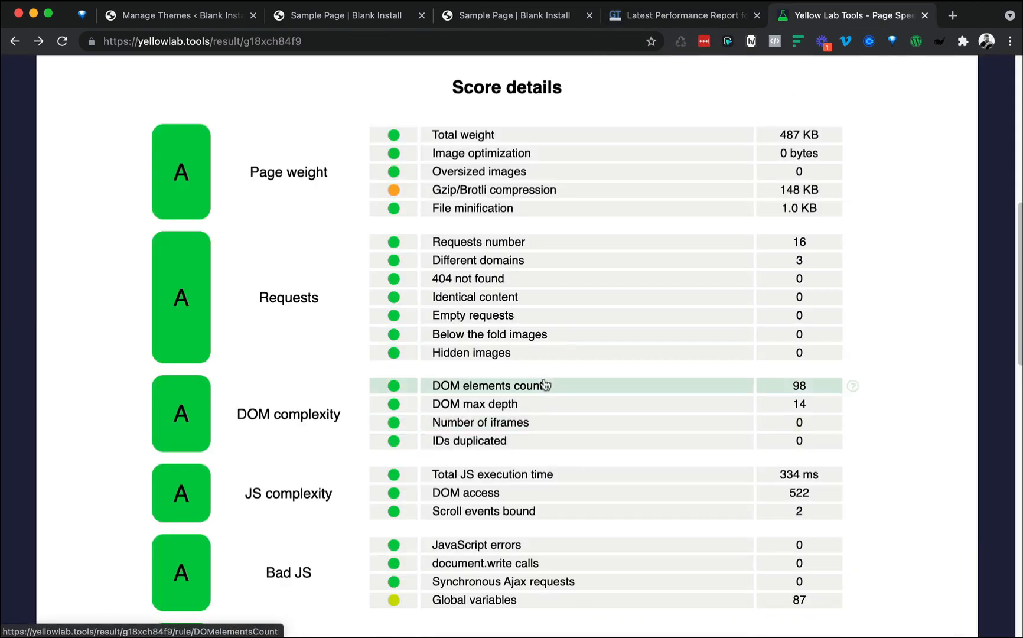